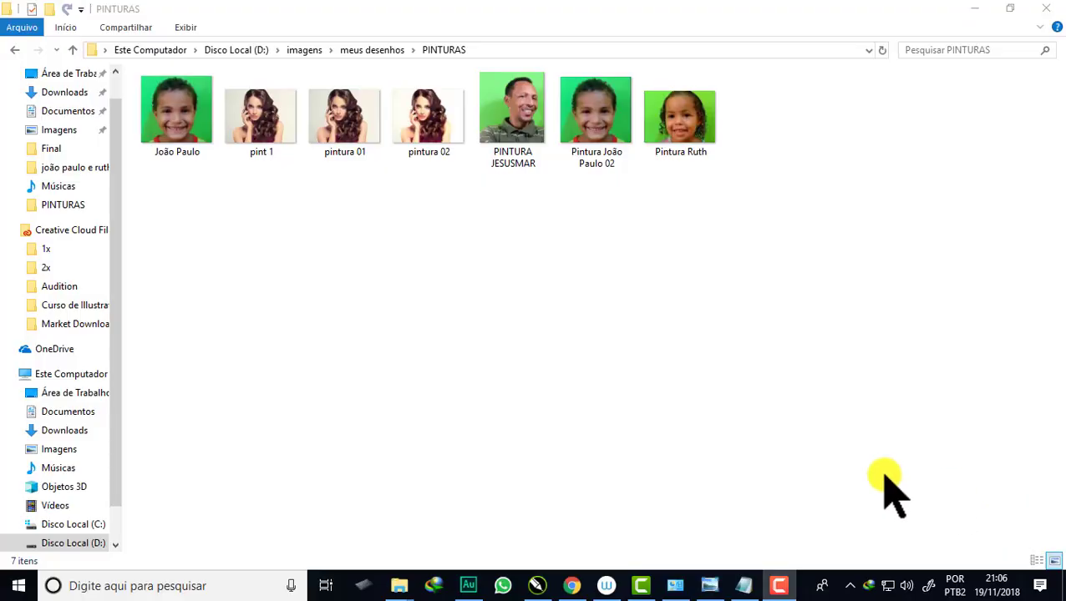
Open the first portrait painting in Windows Photo Viewer and zoom in on the eyes and smile.
left_click(179, 114)
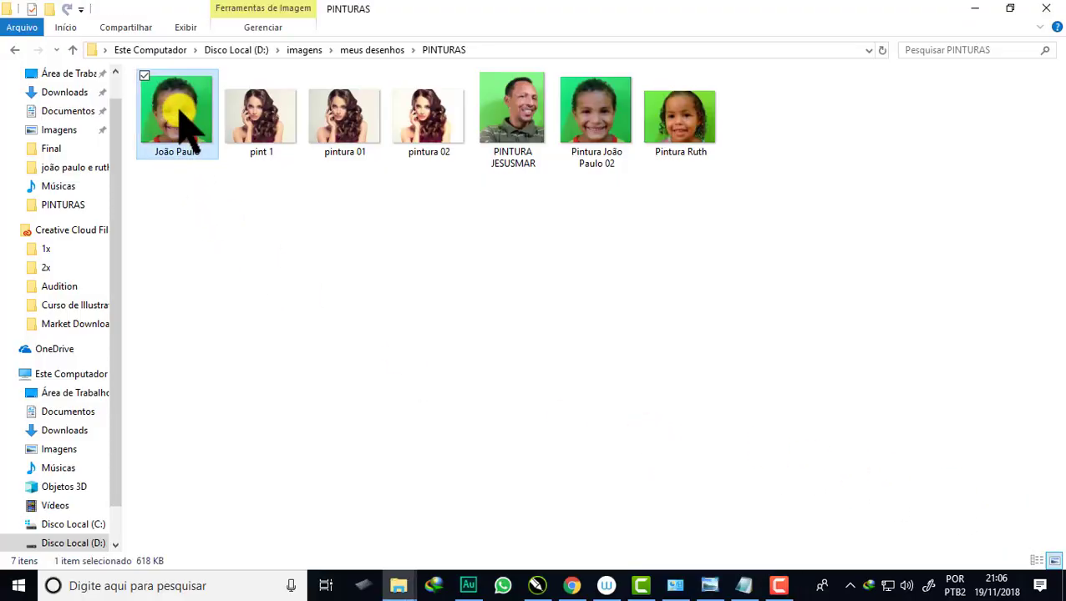
double_click(178, 114)
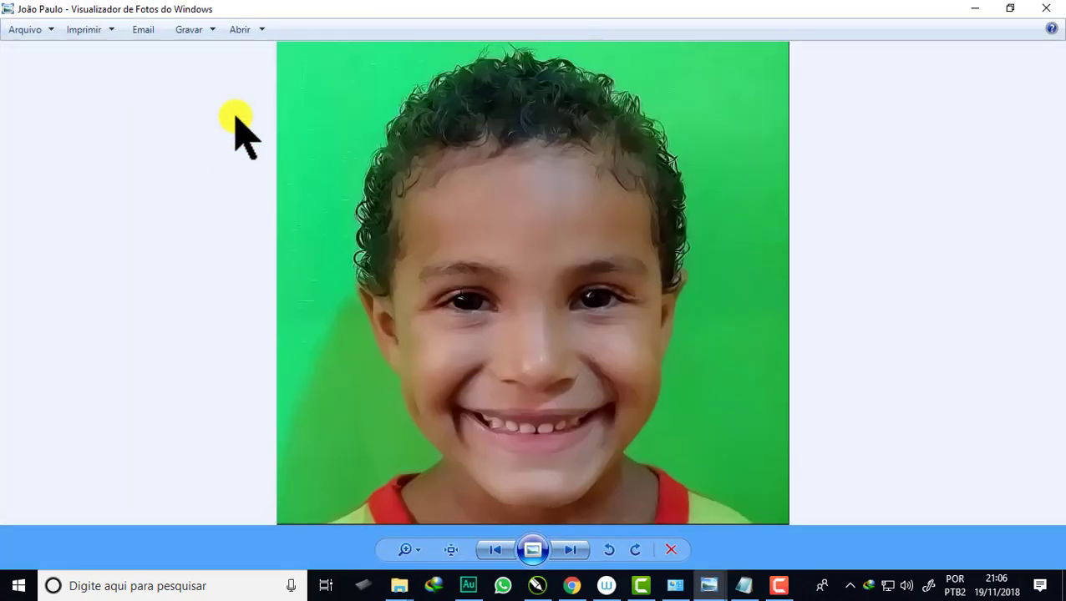
scroll(468, 74, "up", 4)
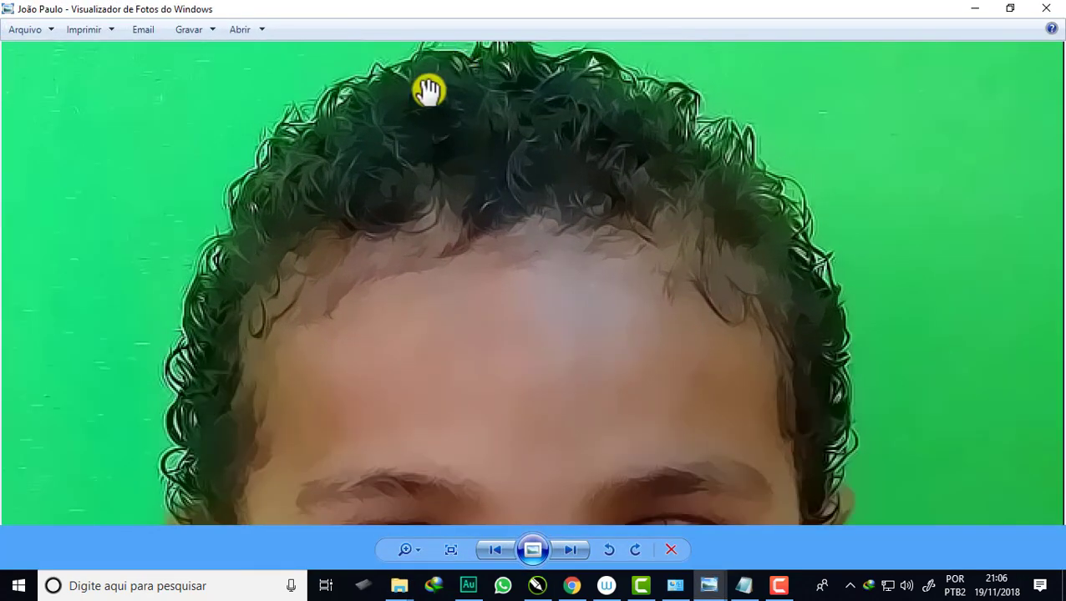
scroll(428, 90, "down", 2)
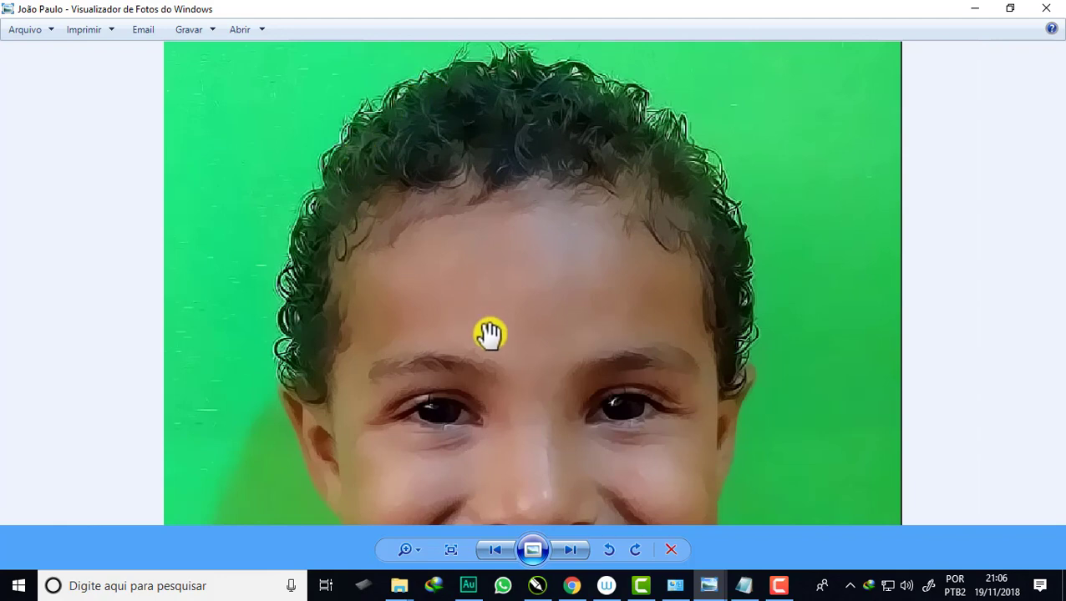
left_click_drag(489, 334, 508, 155)
scroll(451, 221, "down", 2)
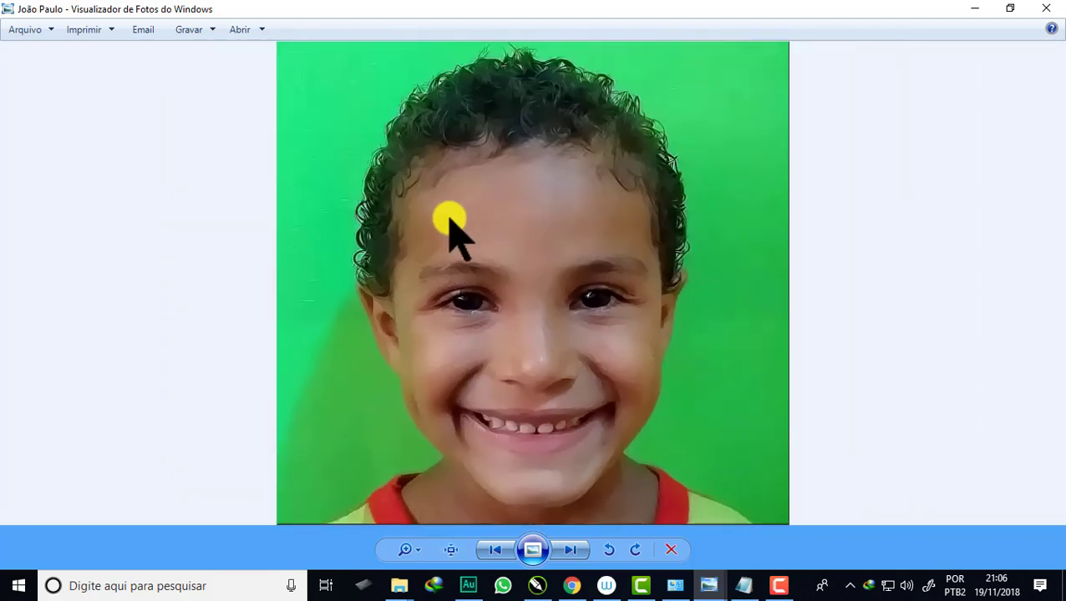
Browse the next paintings, including pintura 02 and the green-background portrait, zooming on each.
left_click(571, 550)
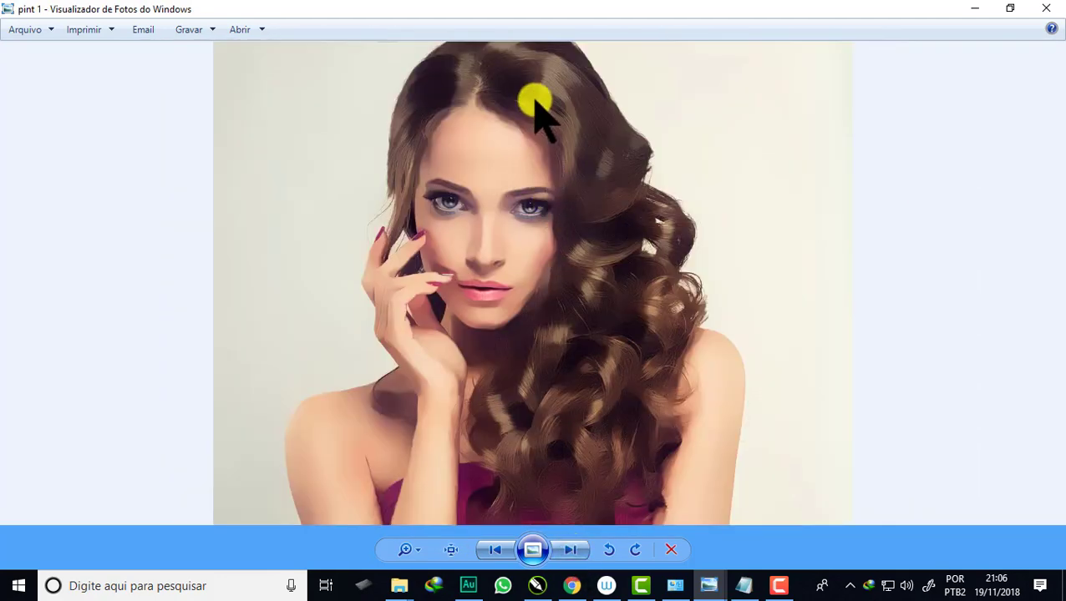
scroll(535, 101, "up", 1)
scroll(533, 102, "up", 1)
scroll(533, 102, "down", 1)
scroll(531, 103, "down", 1)
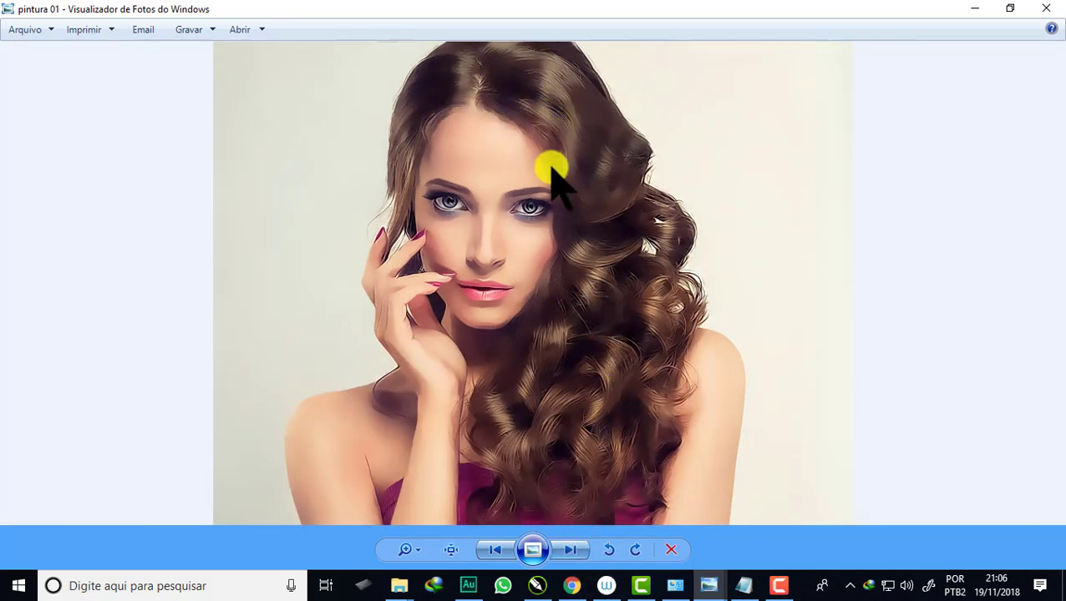
left_click(571, 550)
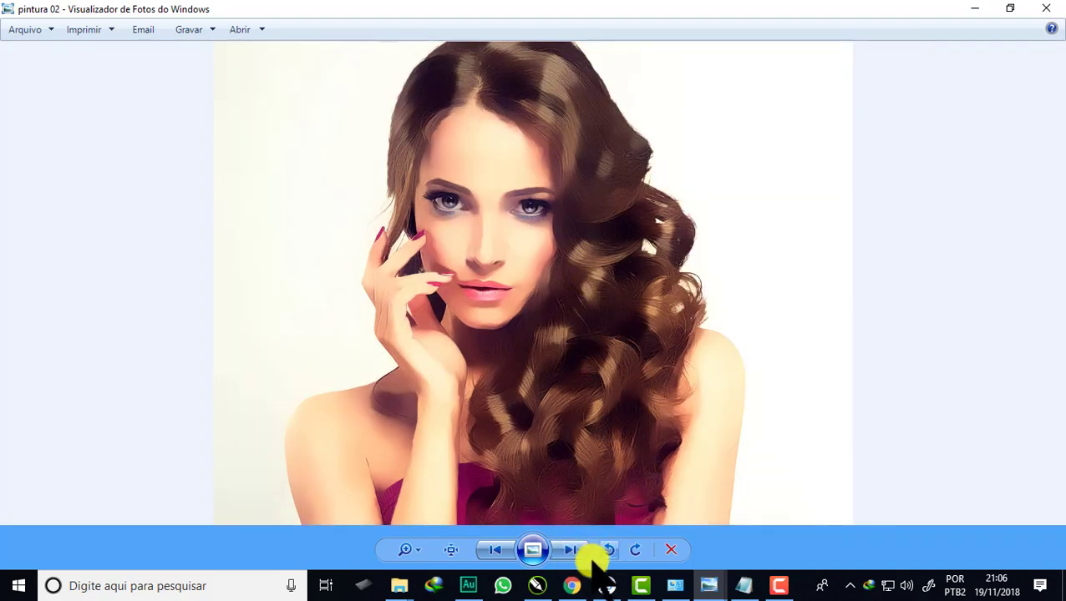
left_click(571, 550)
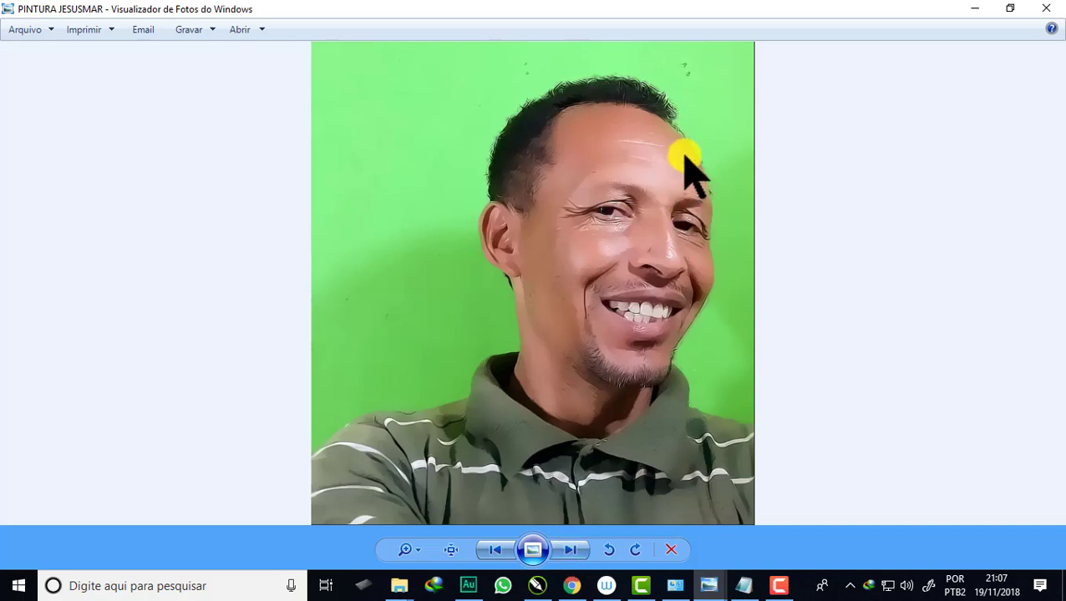
scroll(687, 161, "up", 2)
scroll(685, 298, "down", 2)
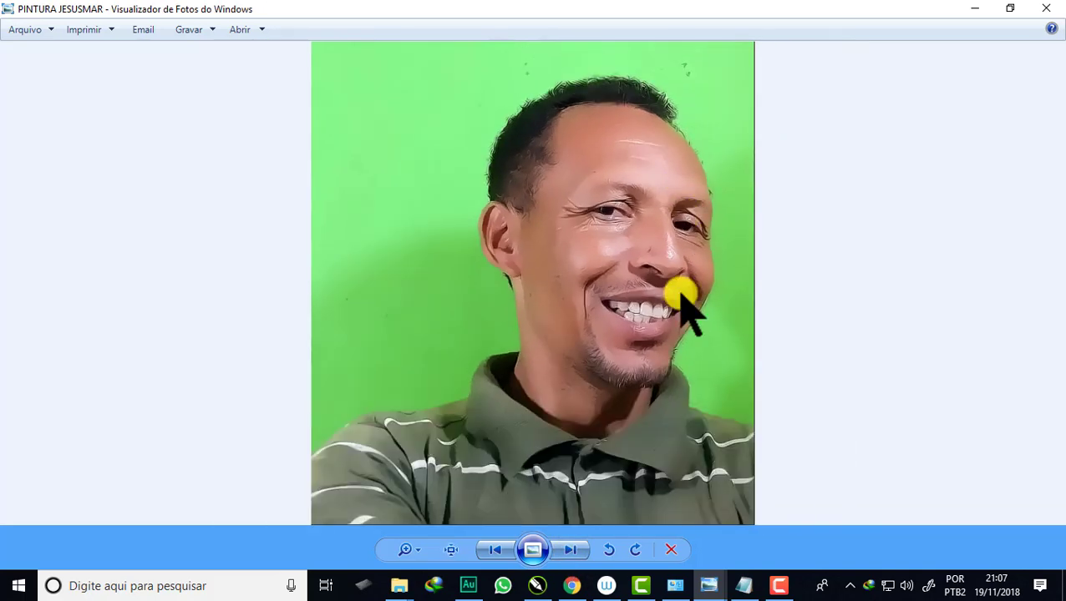
Advance to the last portrait painting, then minimise everything to show the desktop.
left_click(572, 552)
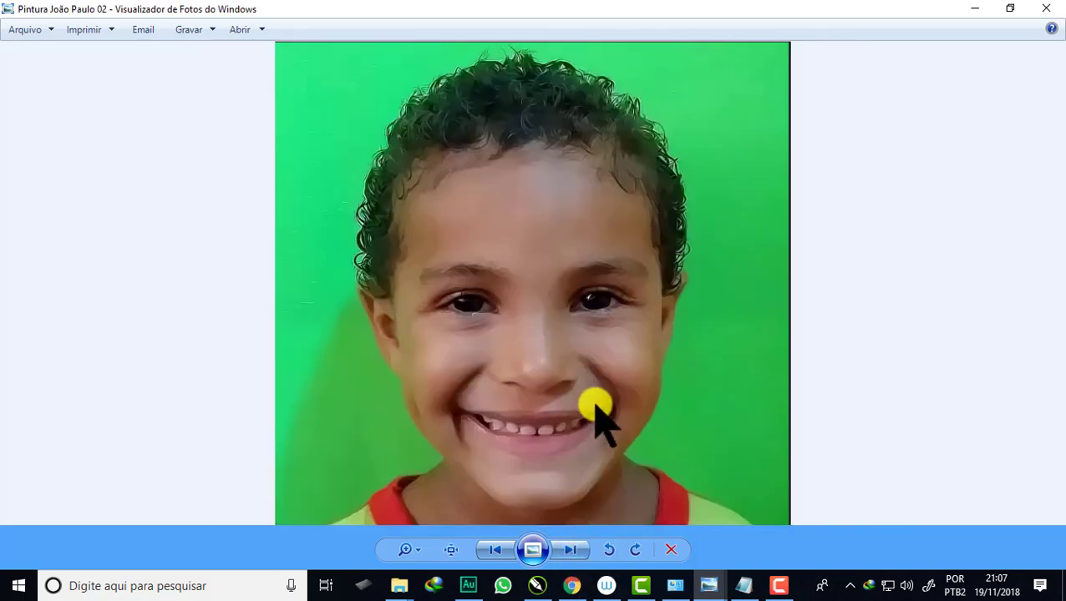
scroll(598, 413, "up", 1)
scroll(504, 271, "down", 1)
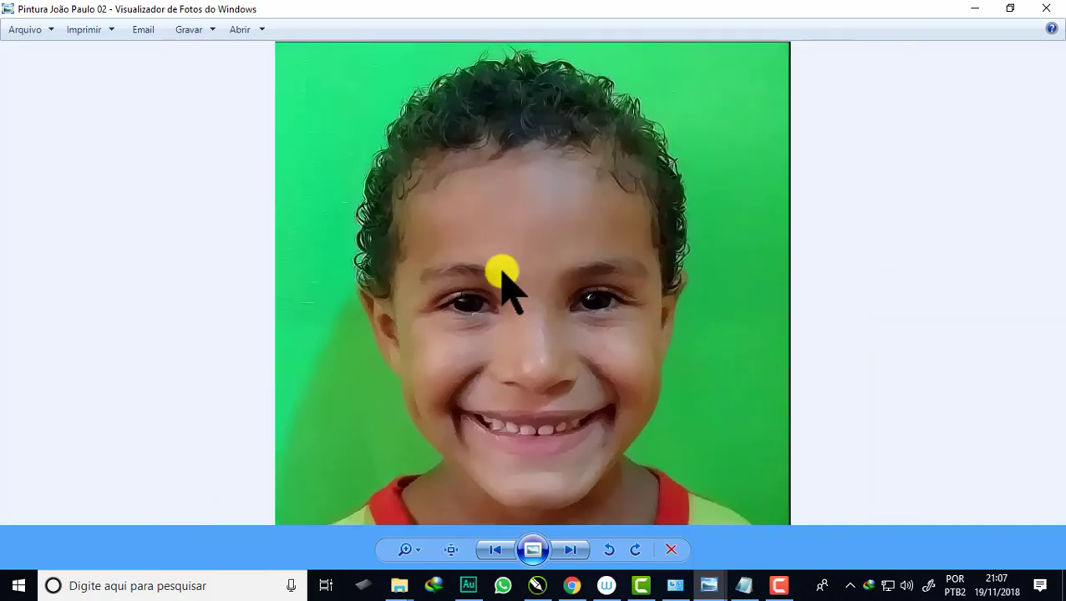
left_click(570, 551)
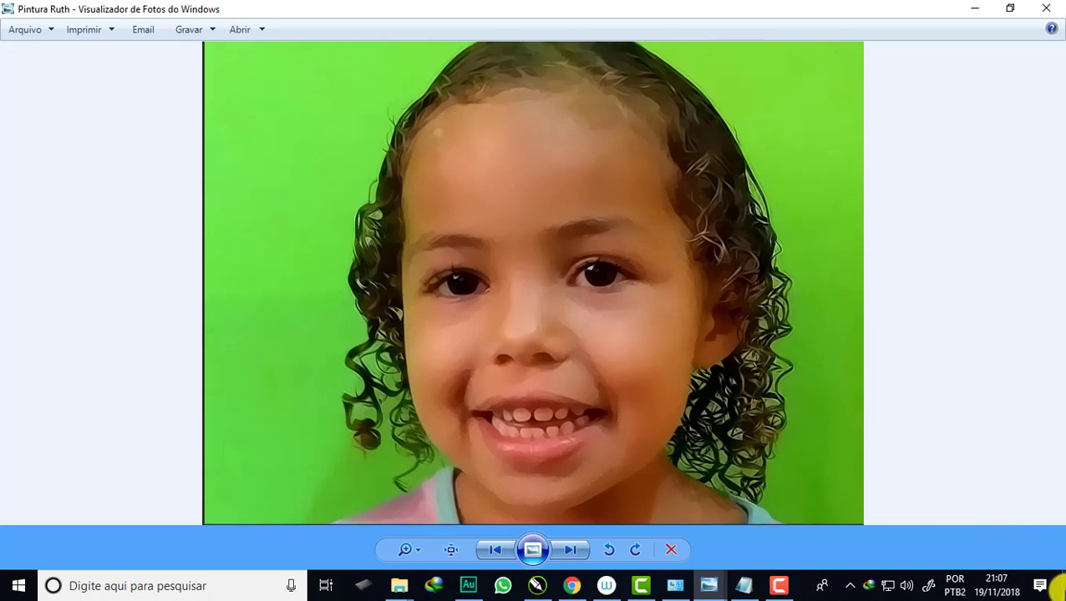
left_click(1060, 585)
Extract Topaz Original.zip into a Topaz Original desktop folder, overwriting all existing files.
left_click_drag(149, 113, 665, 121)
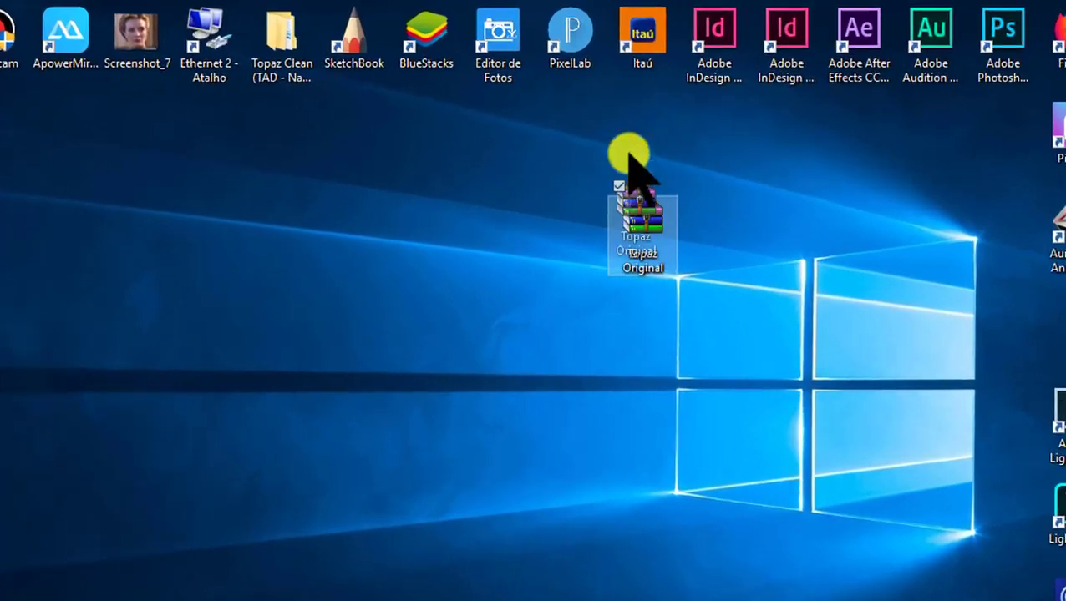
left_click_drag(632, 163, 634, 159)
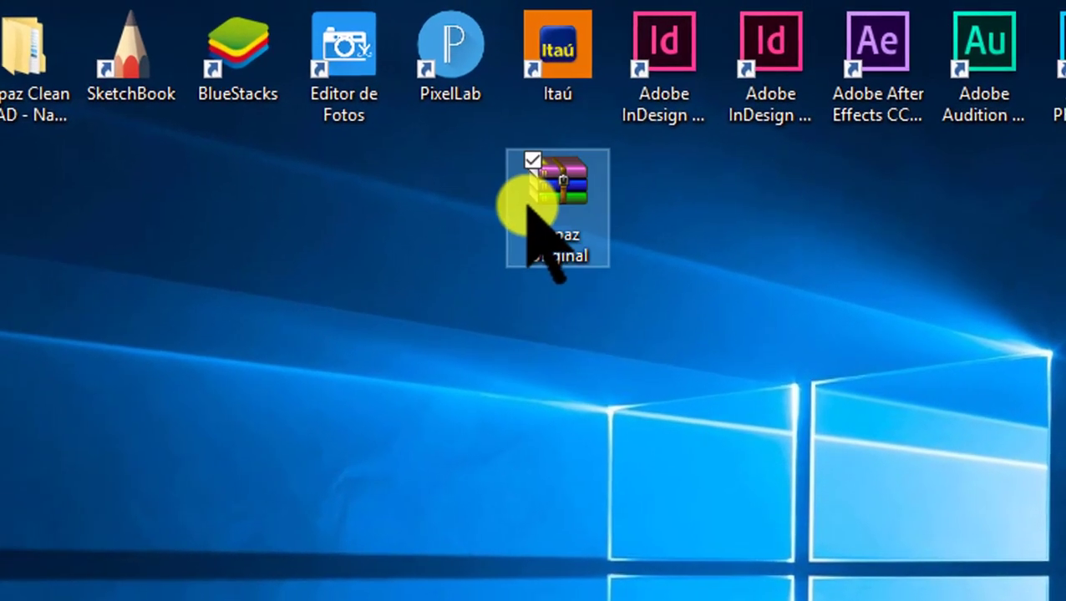
left_click_drag(576, 192, 215, 219)
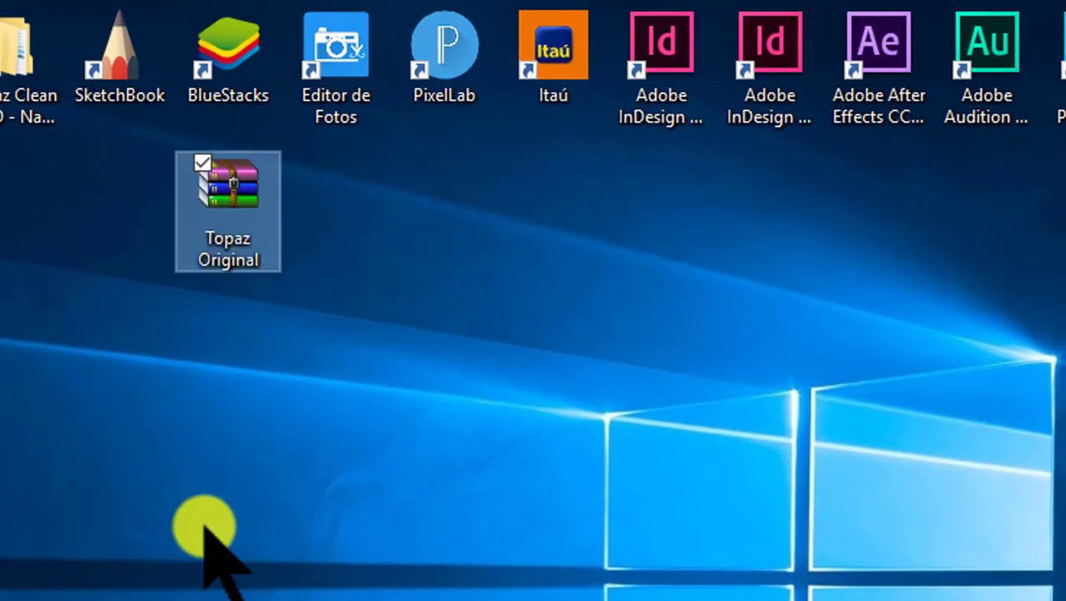
left_click(259, 501)
right_click(240, 173)
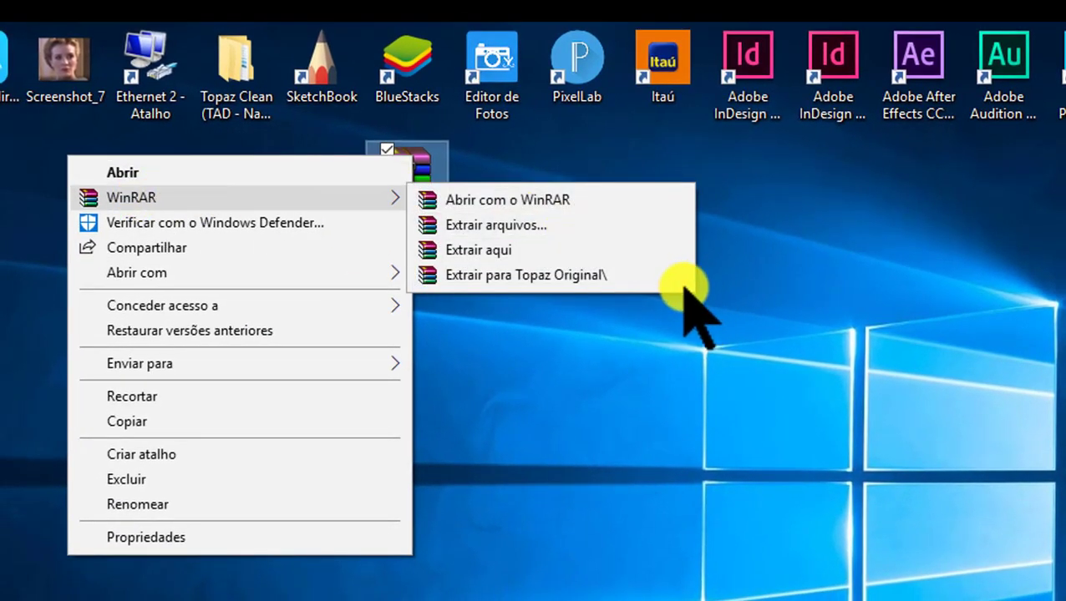
left_click(555, 279)
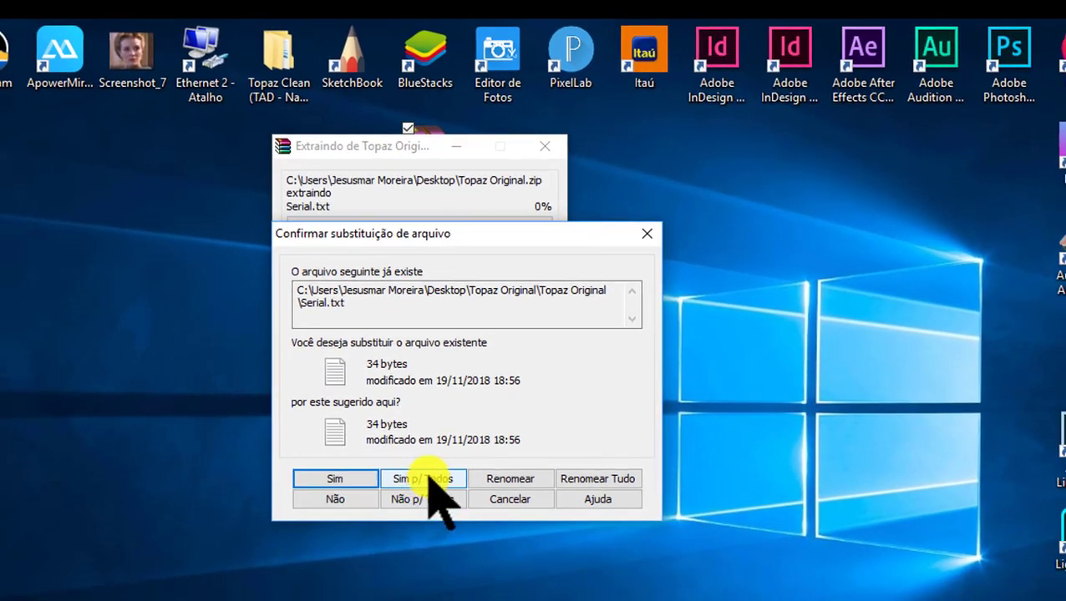
left_click(408, 560)
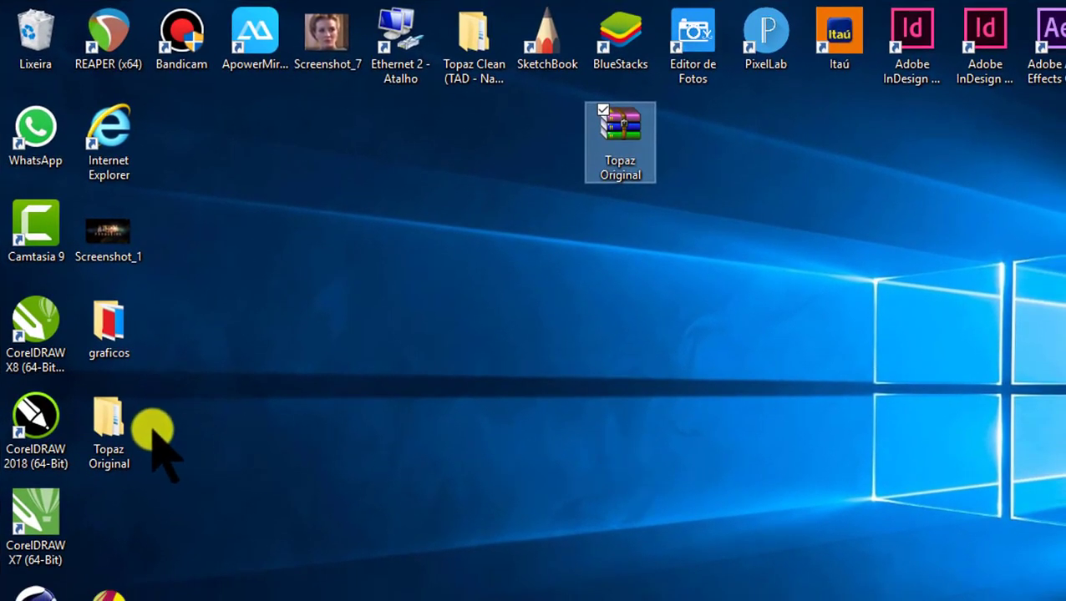
left_click(113, 434)
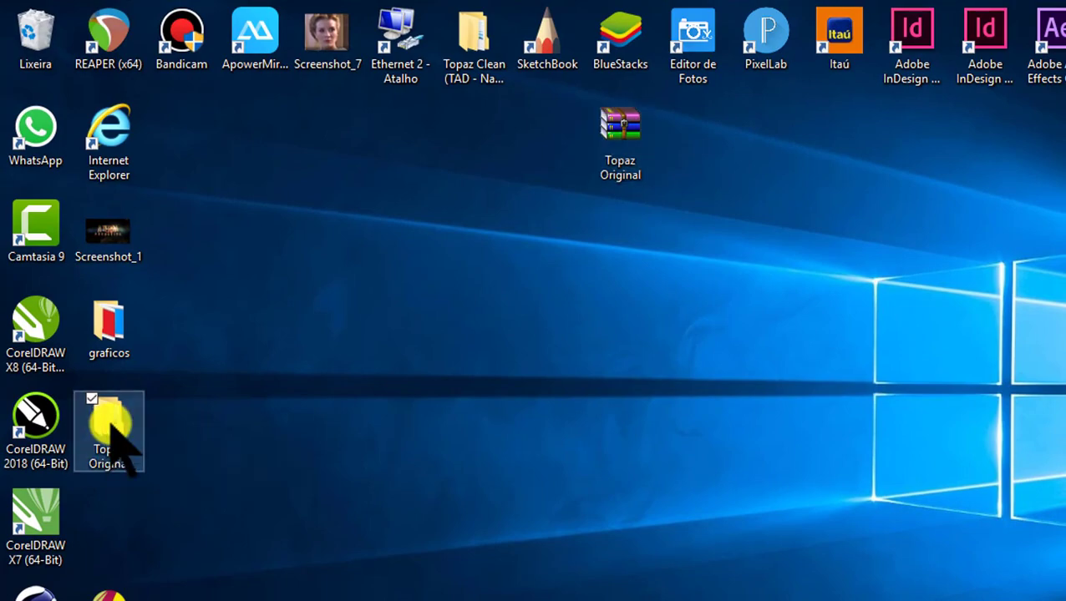
Open the Topaz Original folder and then its nested Topaz Original folder.
double_click(113, 435)
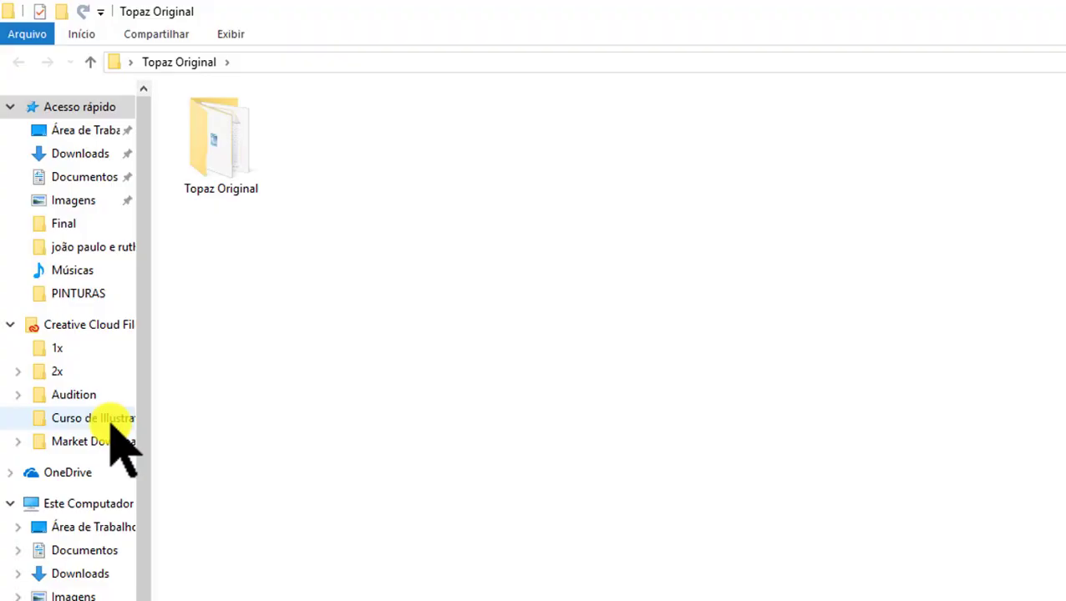
double_click(216, 140)
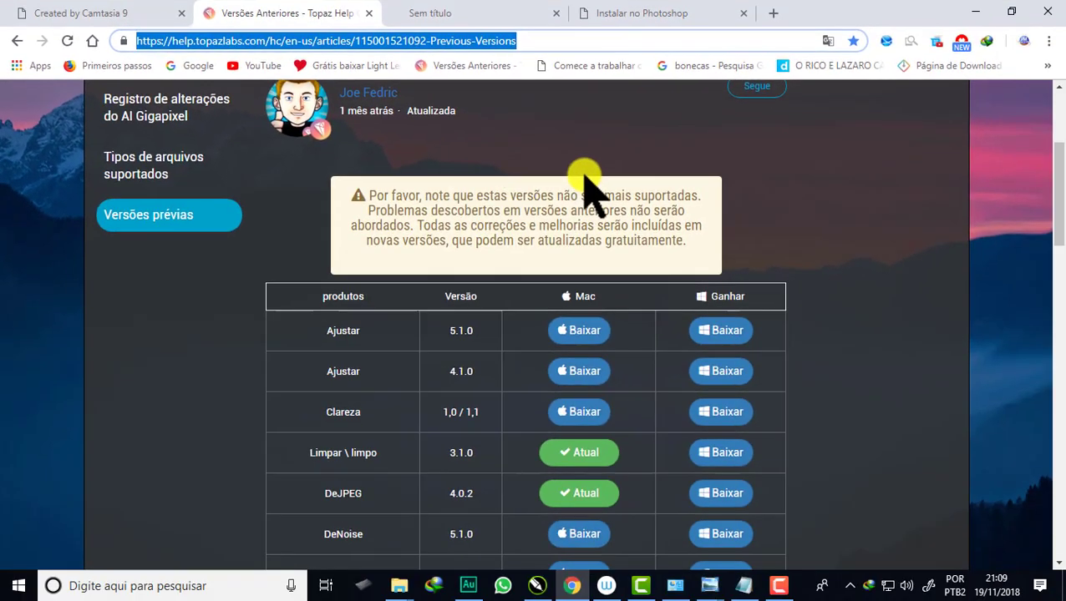
Scroll down through the Topaz Labs Previous Versions help page.
scroll(583, 182, "up", 3)
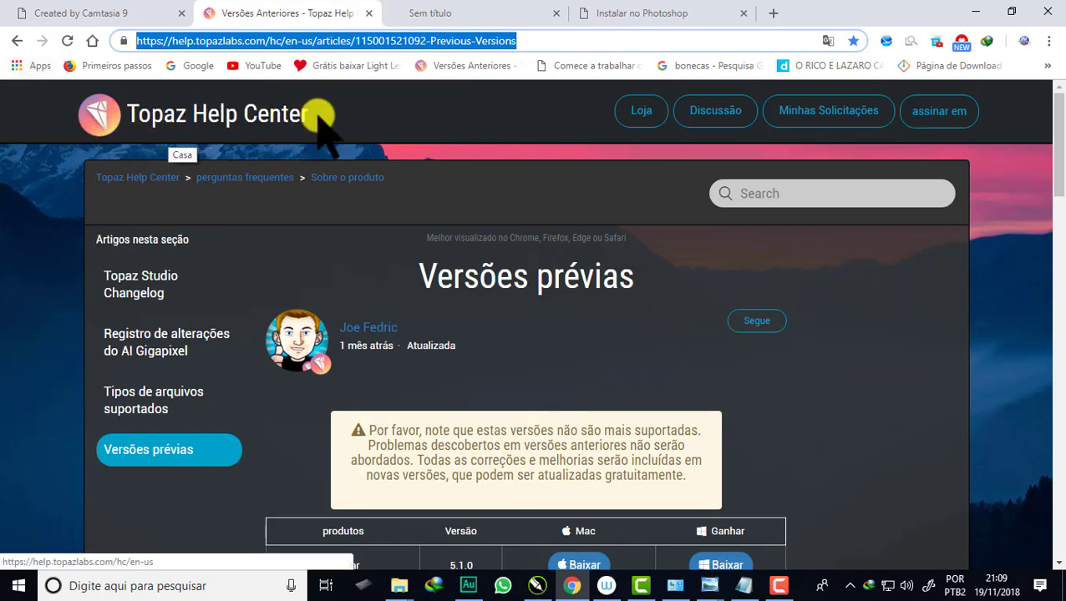
scroll(362, 113, "down", 2)
scroll(362, 113, "down", 2)
scroll(365, 117, "down", 1)
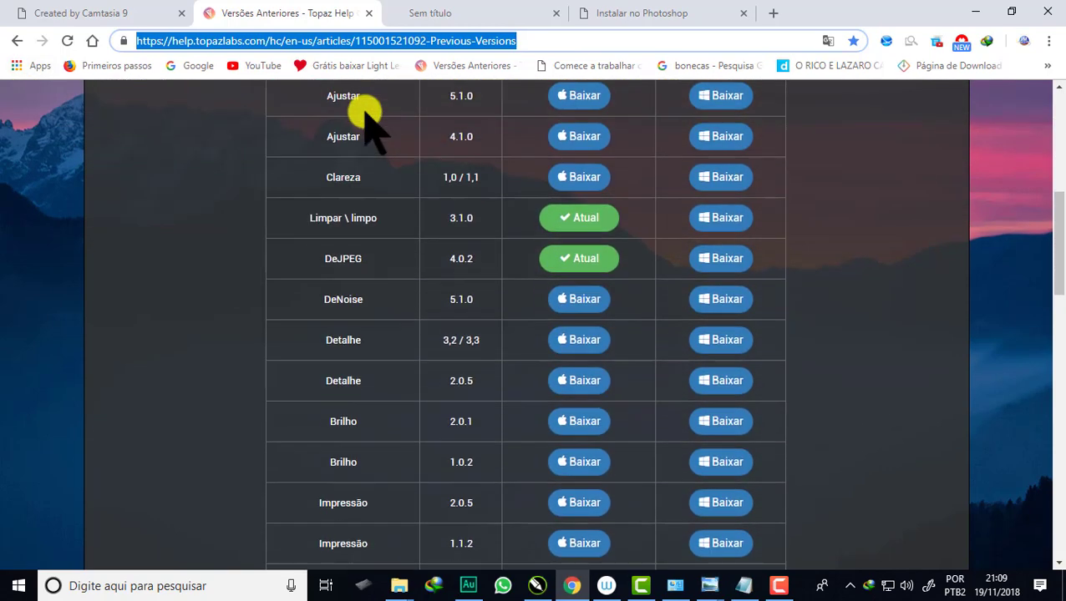
scroll(594, 290, "down", 2)
scroll(614, 309, "down", 1)
scroll(615, 310, "down", 2)
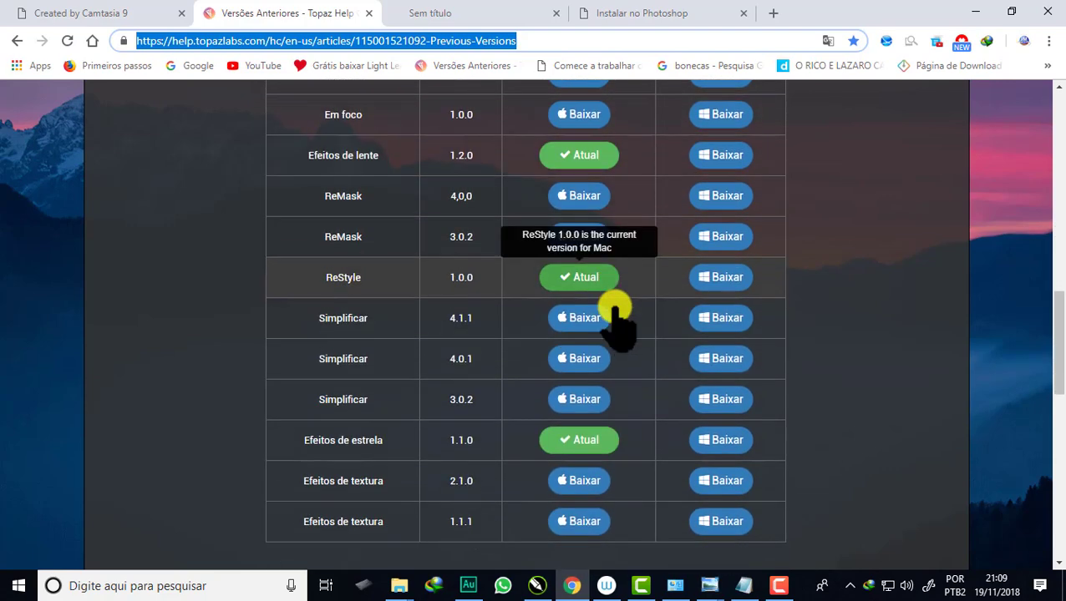
scroll(614, 311, "down", 1)
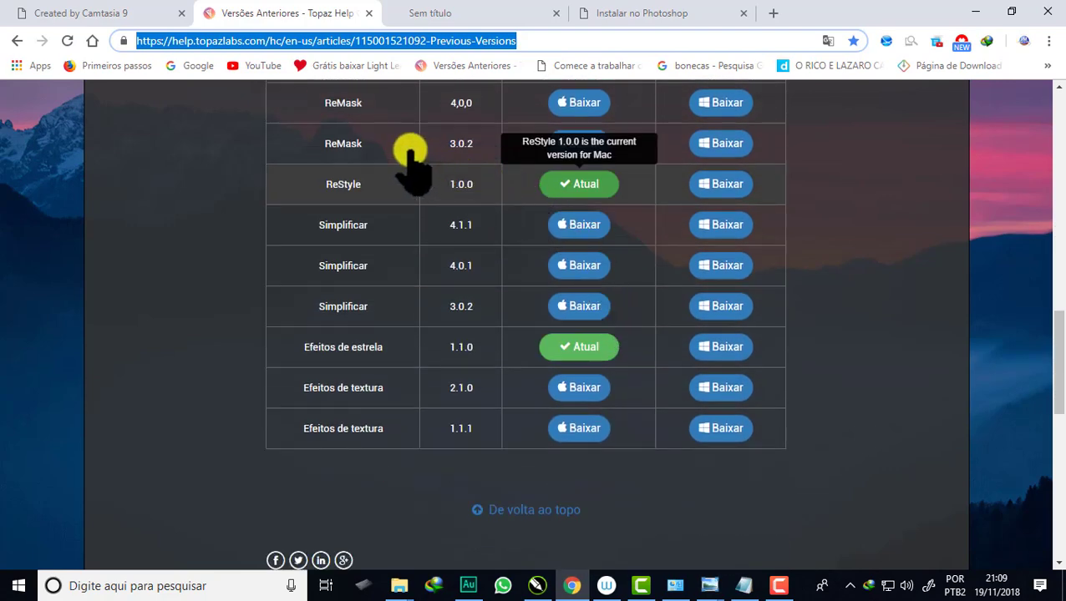
Return to the page top, scroll to the Clean 3.1.0 table, and glance at the Serial notes.
left_click(1056, 371)
key("Home")
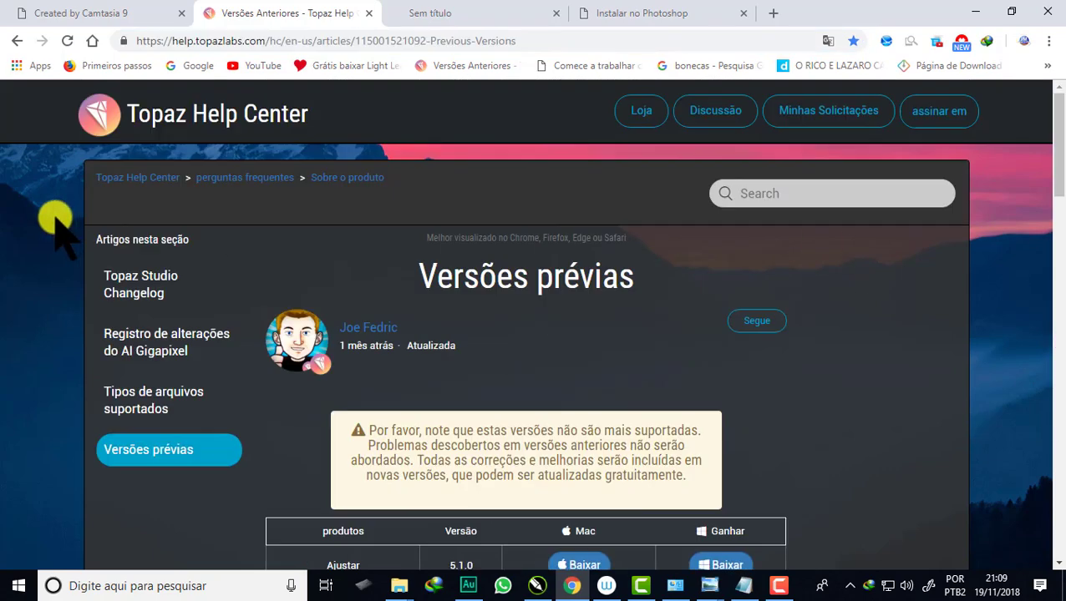
scroll(476, 435, "down", 1)
scroll(476, 430, "down", 3)
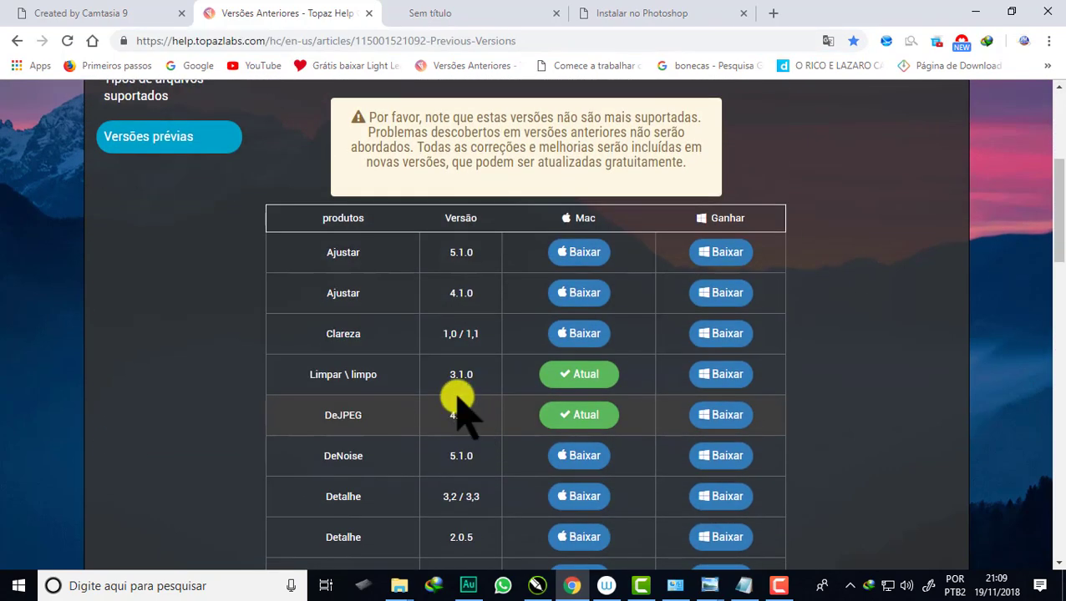
scroll(451, 396, "down", 2)
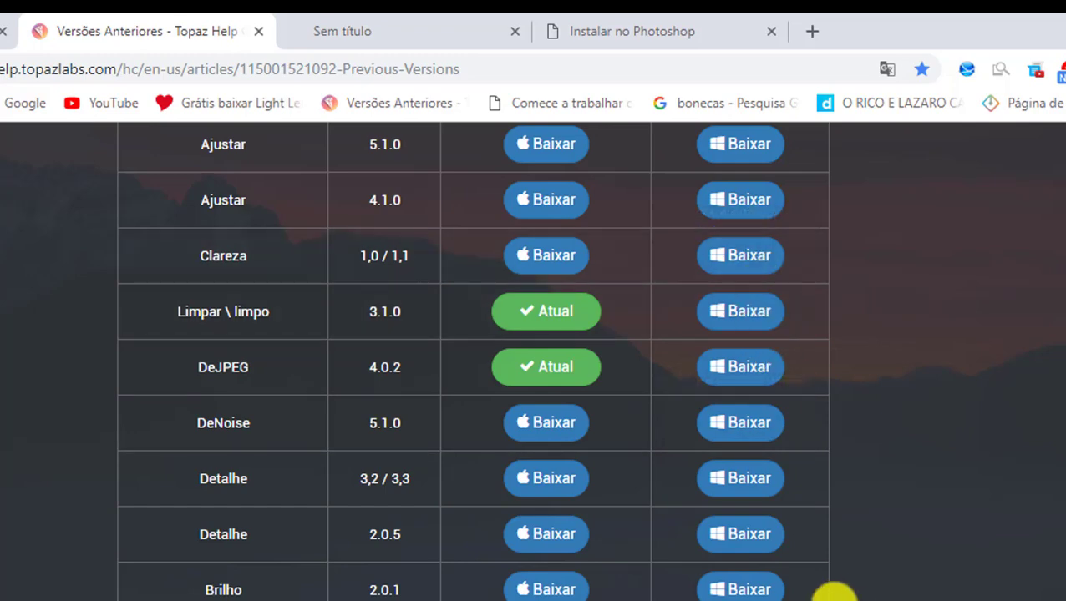
key("alt+Tab")
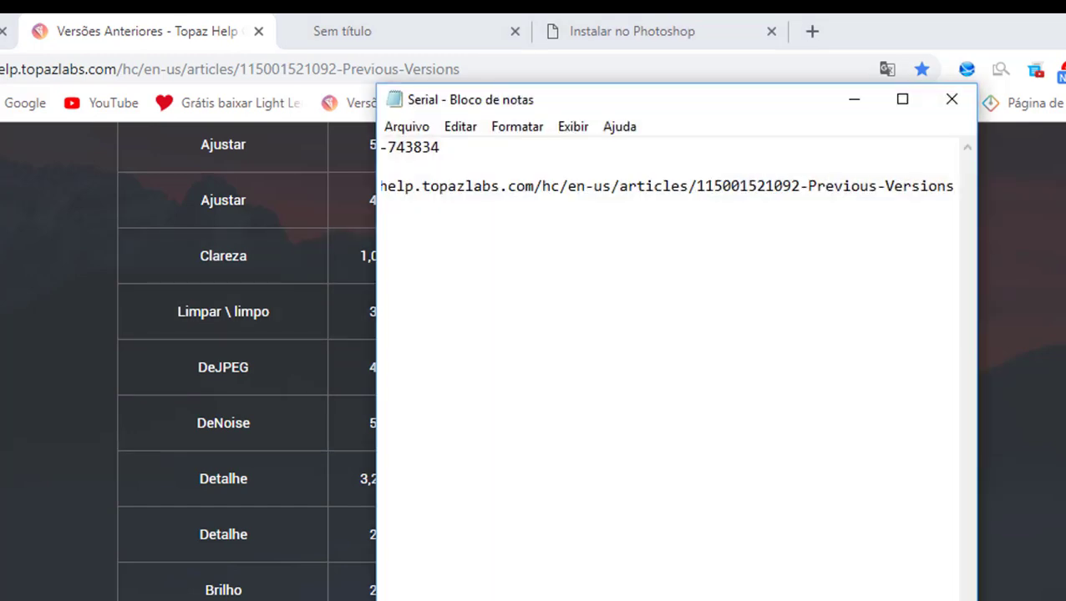
left_click(745, 586)
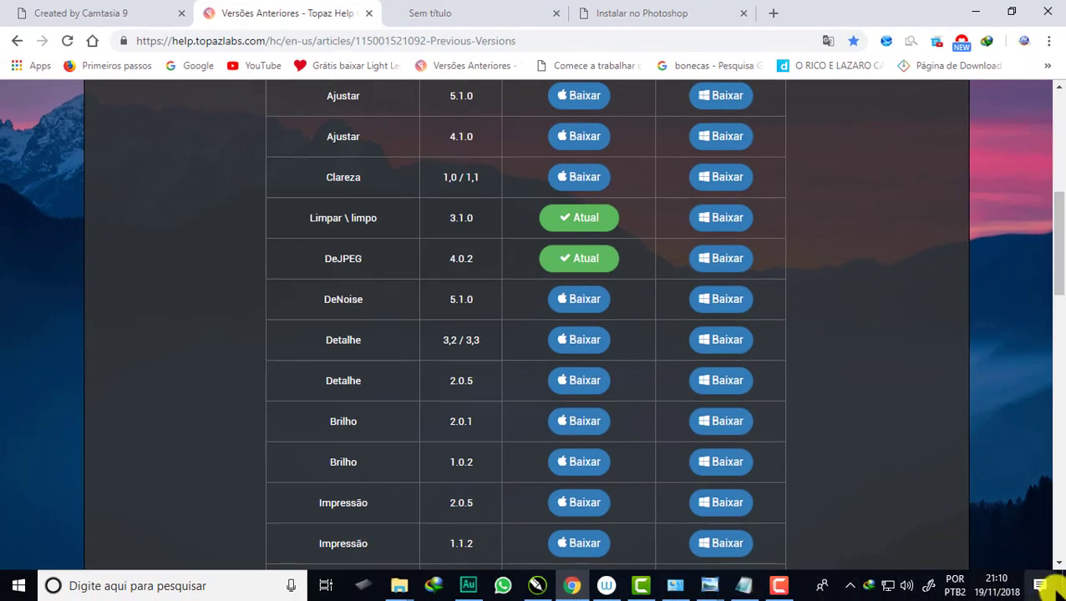
From the desktop, go into Topaz Original > Topaz Original and select topazclean3_setup.
left_click(1056, 586)
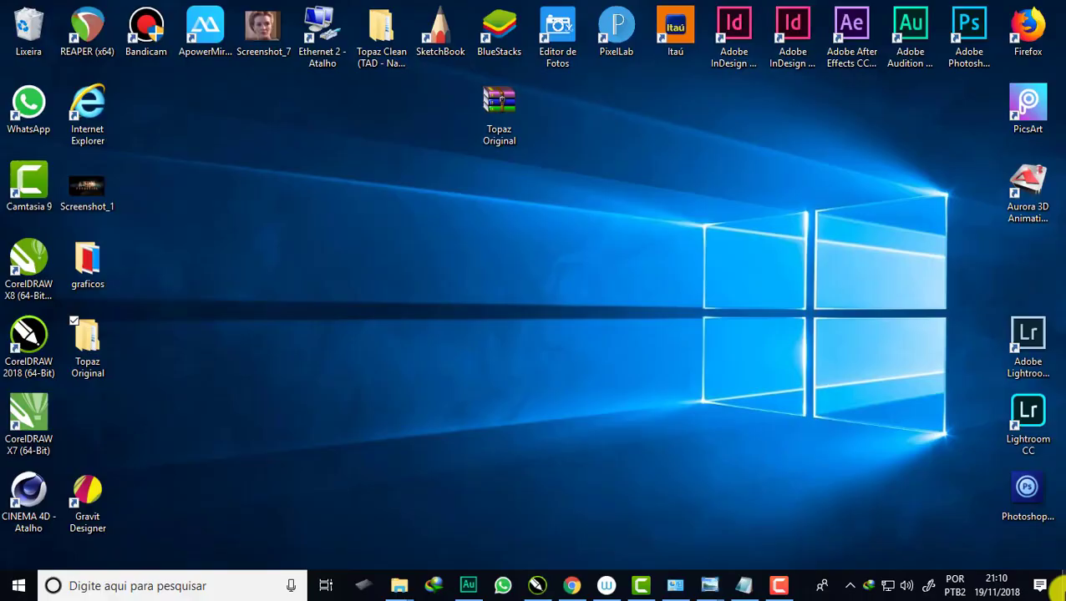
double_click(100, 336)
double_click(171, 140)
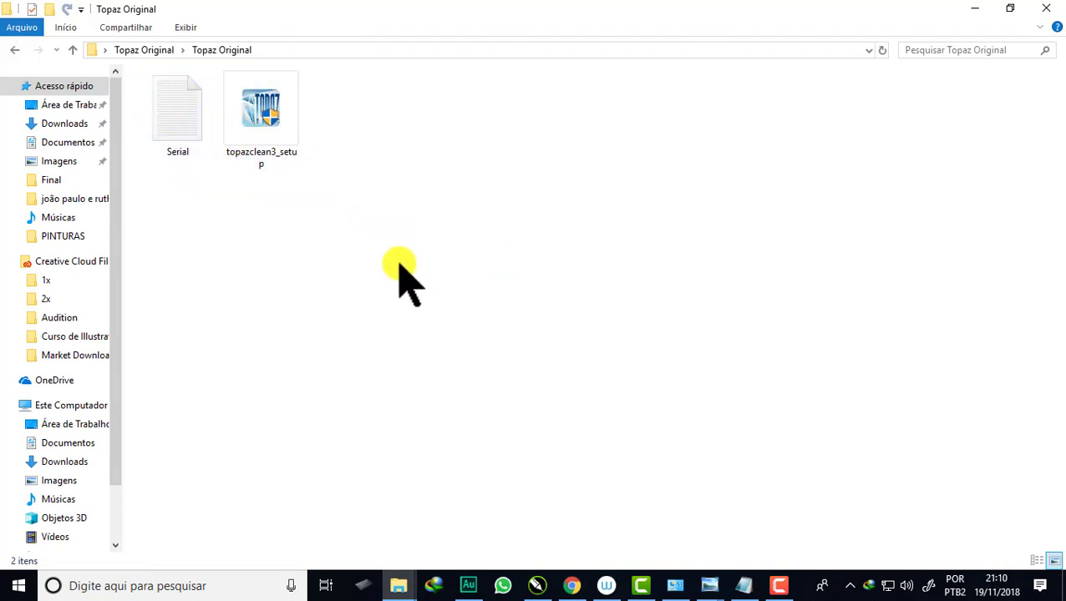
left_click(261, 119)
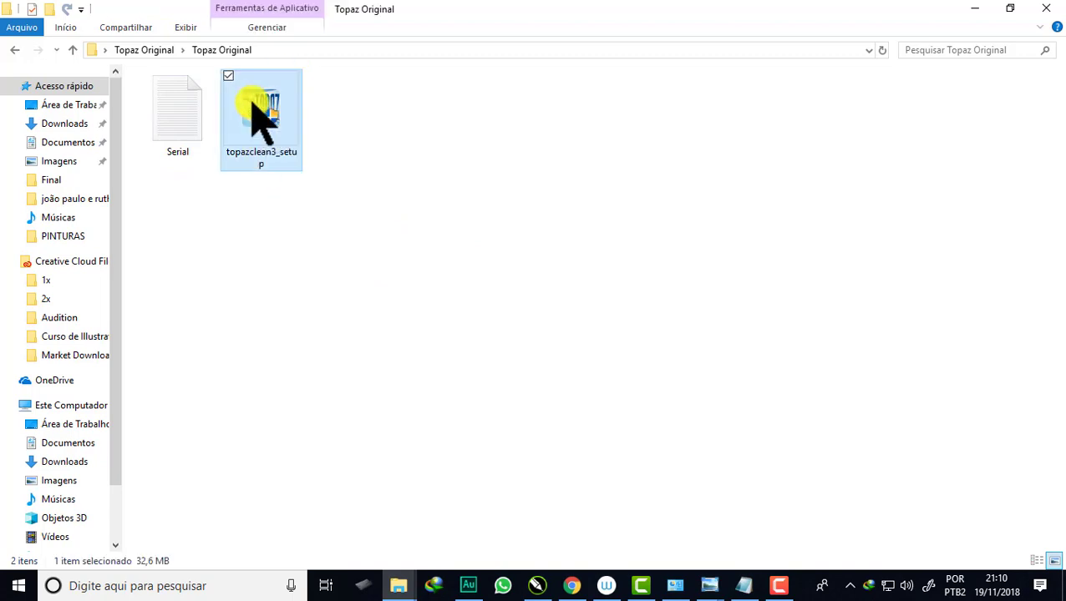
Launch the Topaz Clean 3 installer and accept the licence agreement.
double_click(253, 104)
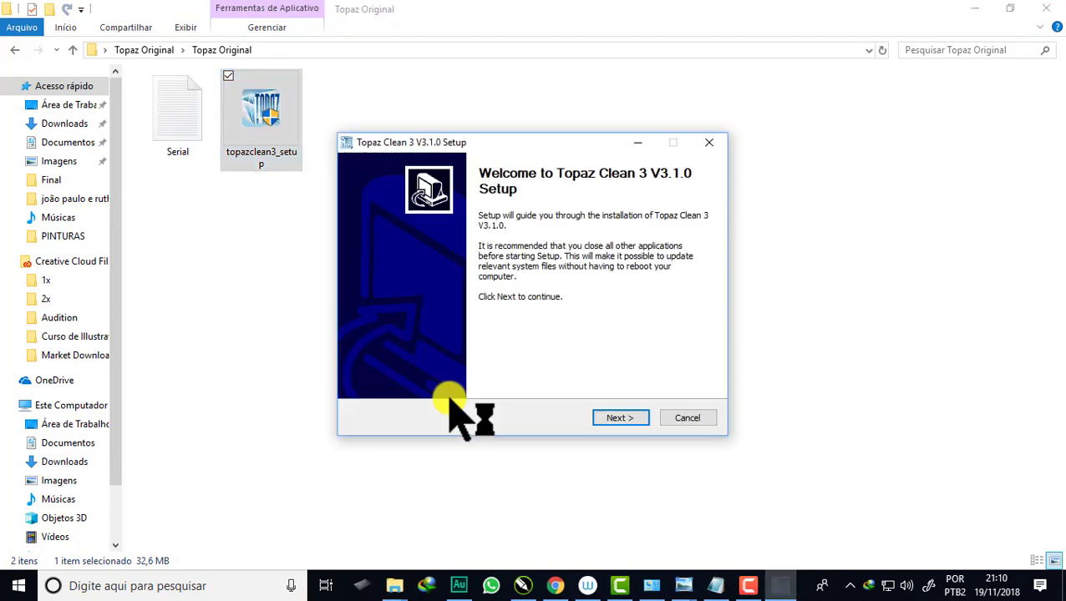
left_click(622, 419)
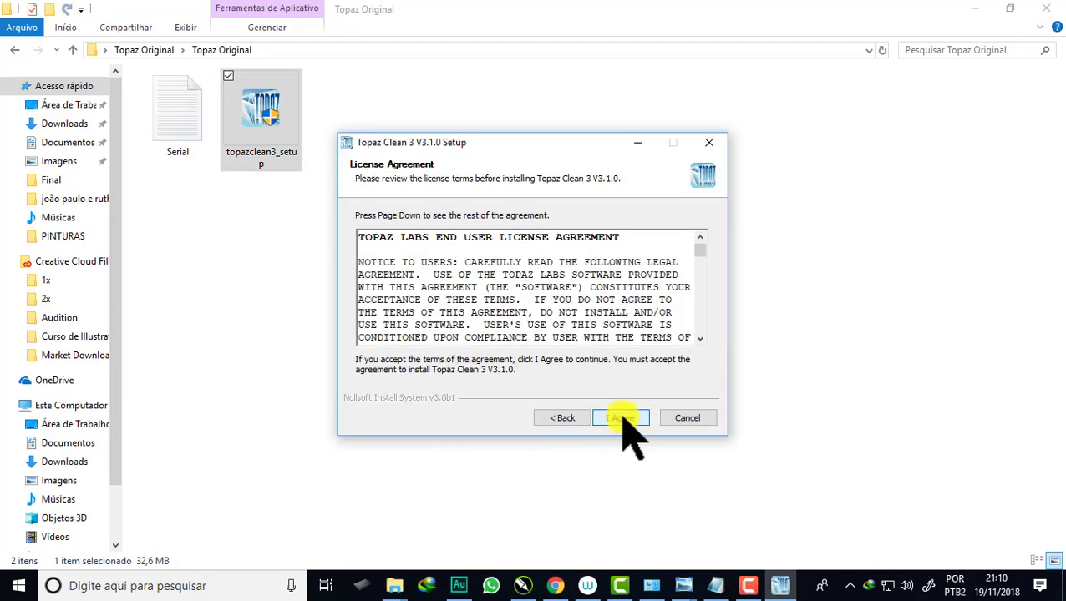
left_click(623, 418)
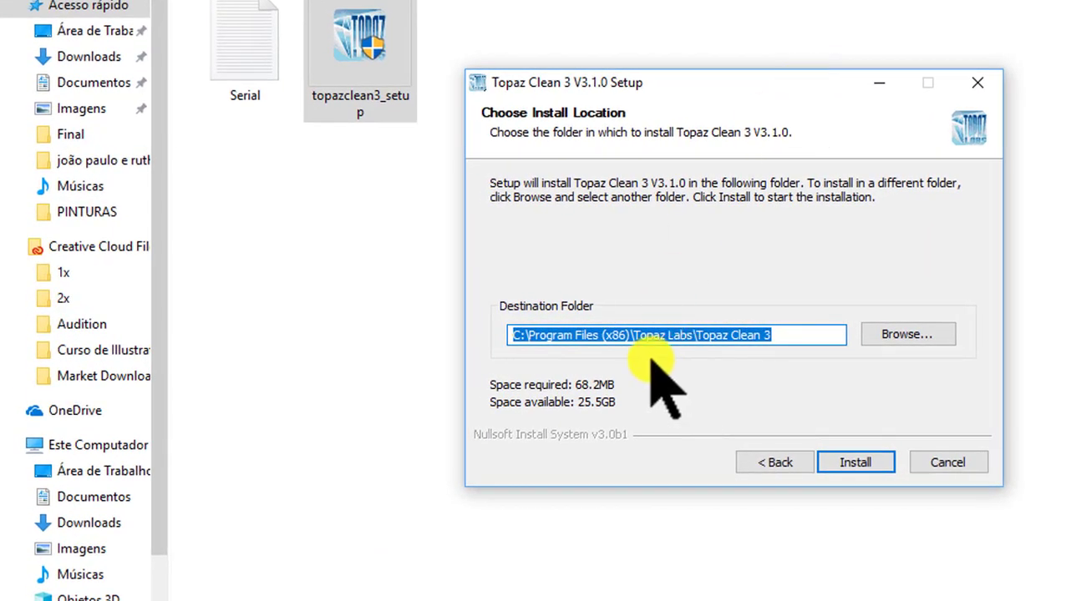
left_click_drag(819, 82, 868, 17)
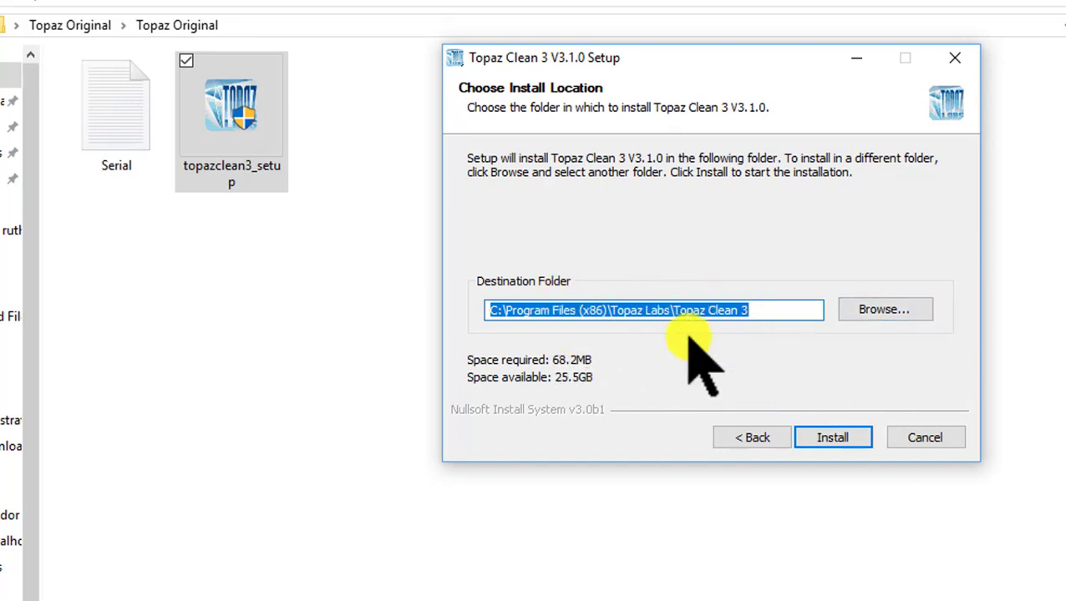
Set the install folder to C:\Program Files\Adobe\Adobe Photoshop CC 2019\Plug-ins.
left_click(873, 310)
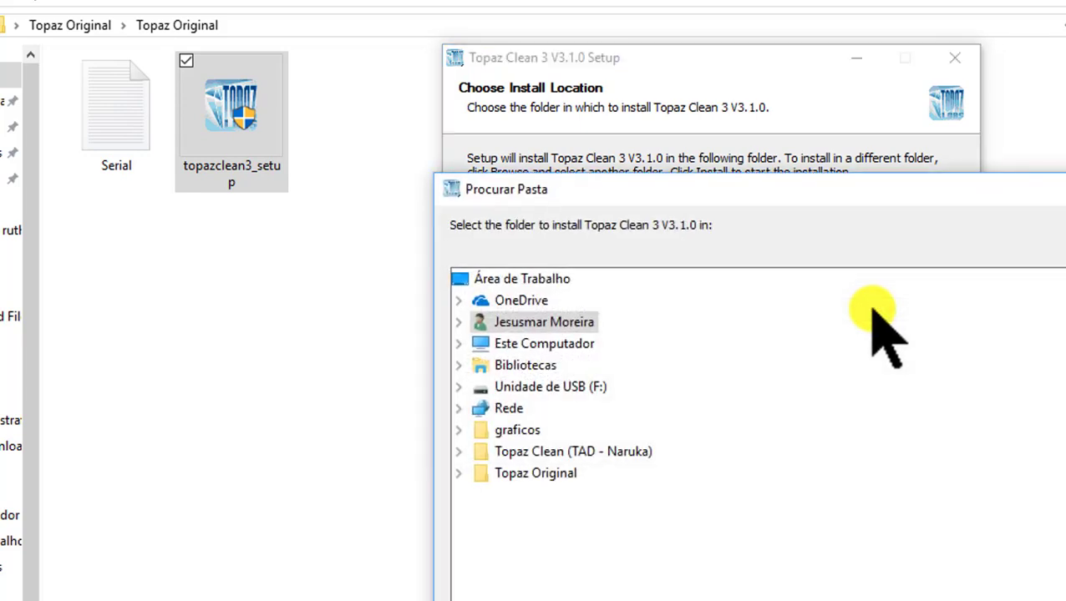
left_click_drag(844, 194, 859, 60)
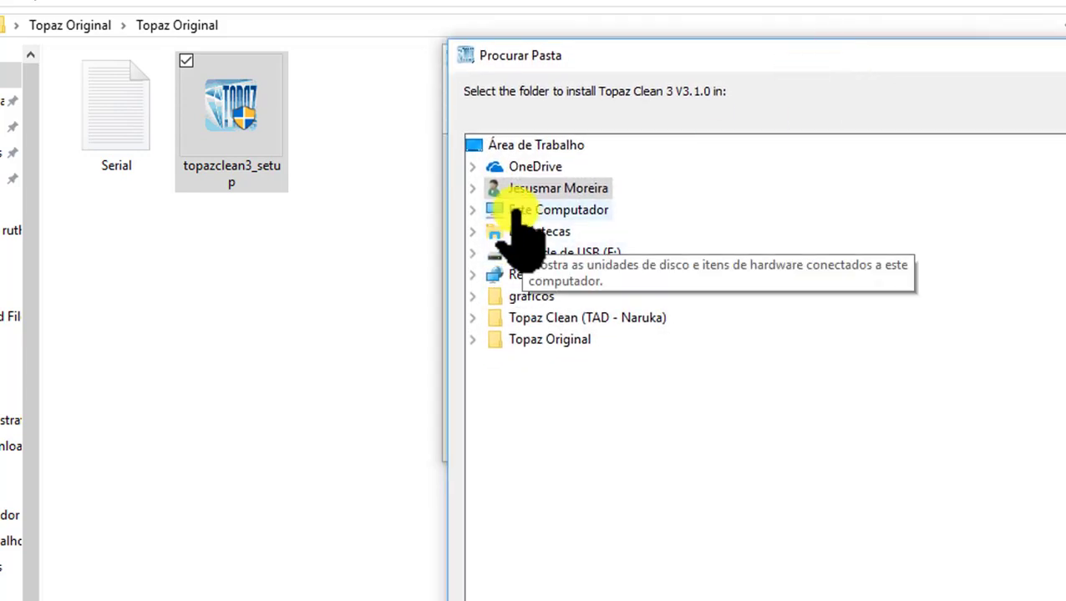
double_click(511, 211)
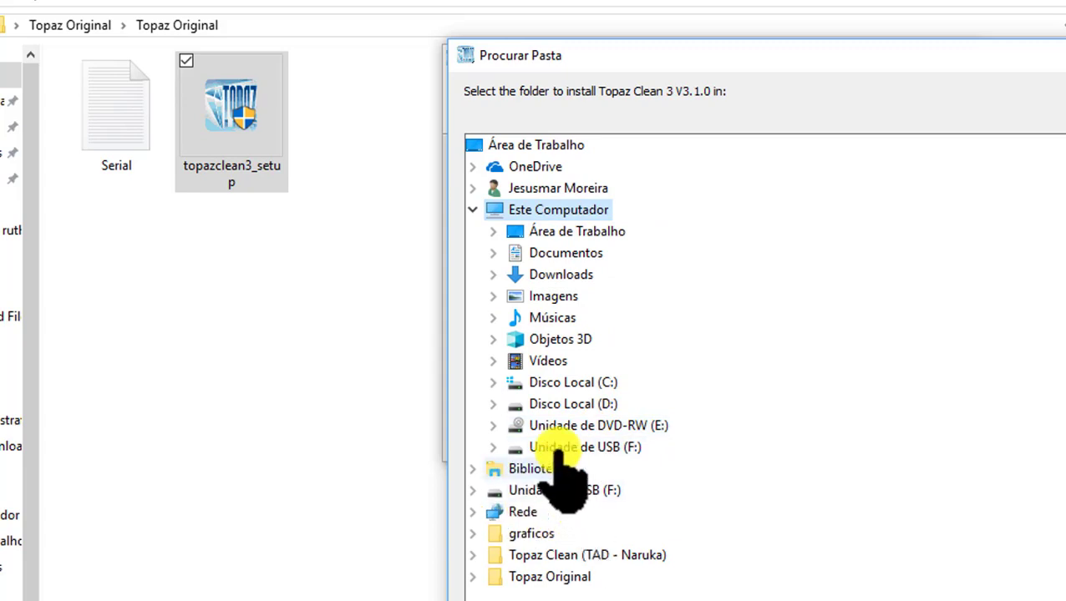
double_click(518, 383)
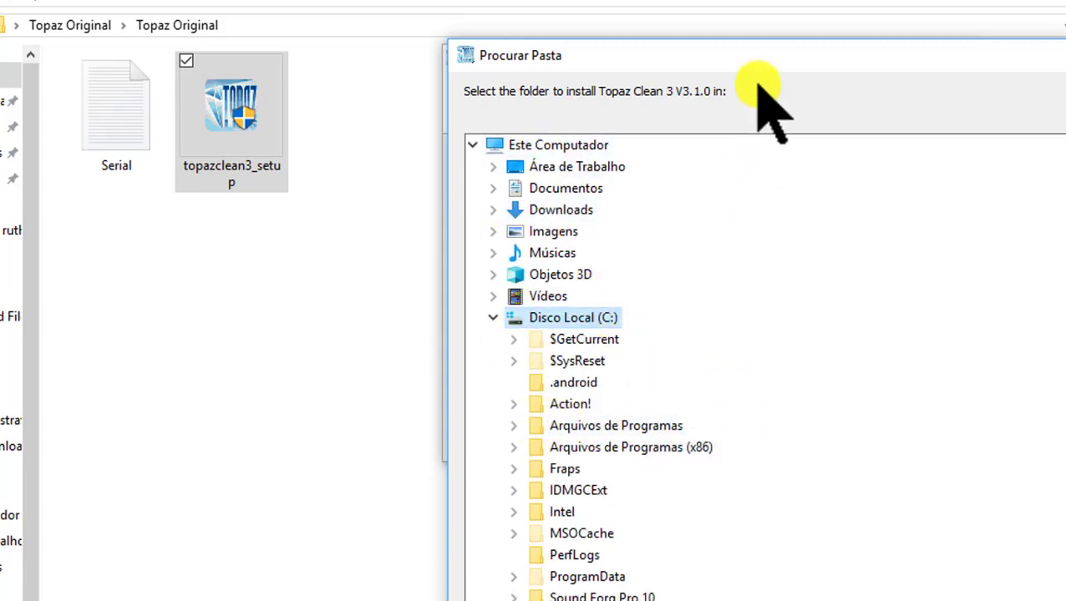
left_click_drag(760, 55, 741, 0)
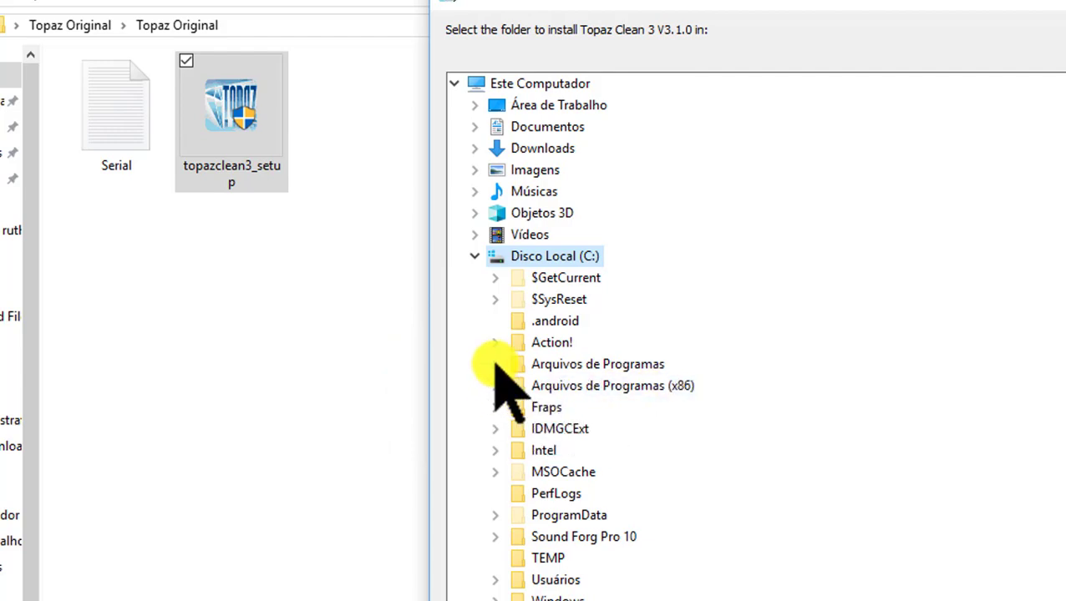
left_click(496, 365)
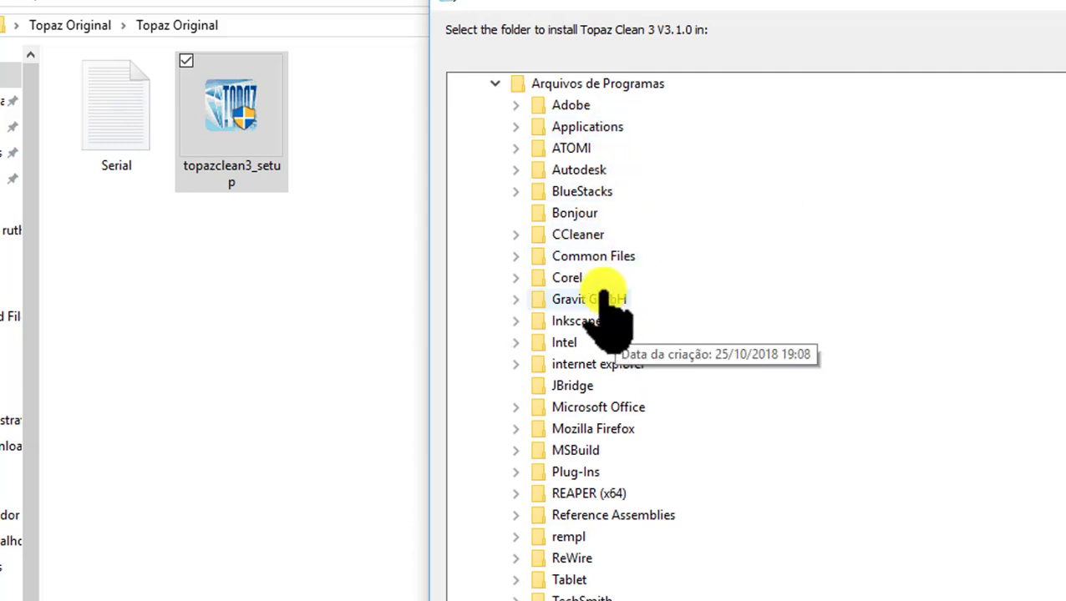
scroll(608, 275, "up", 1)
double_click(555, 169)
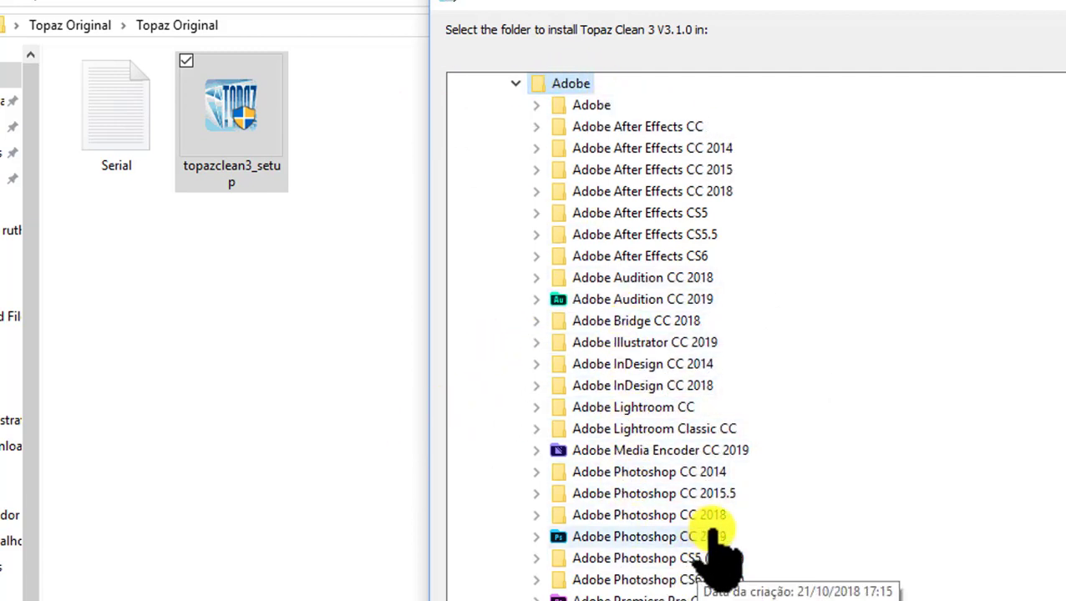
scroll(701, 443, "down", 1)
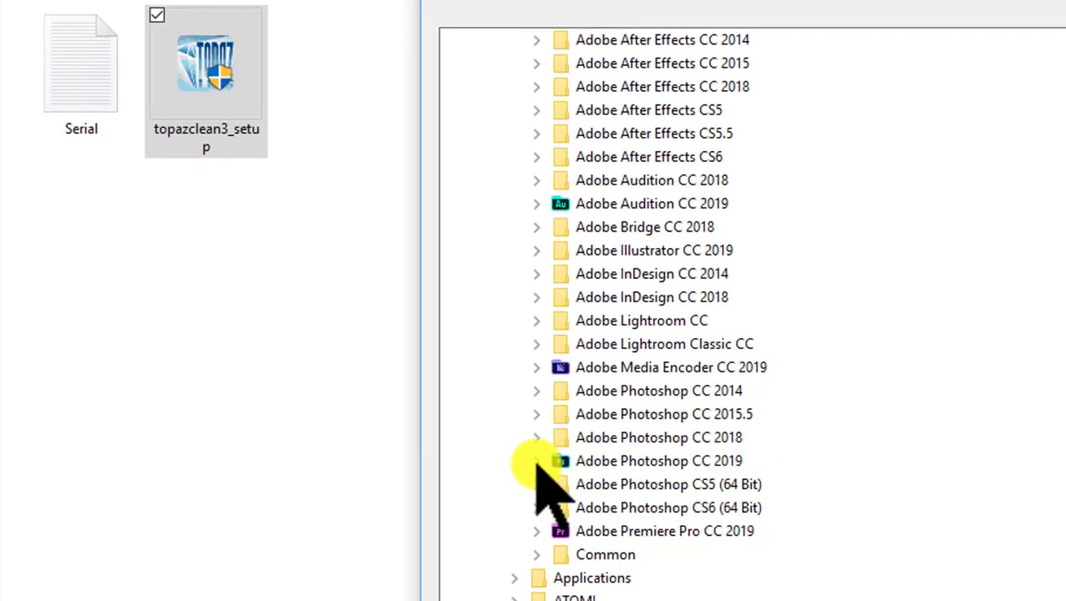
left_click(536, 461)
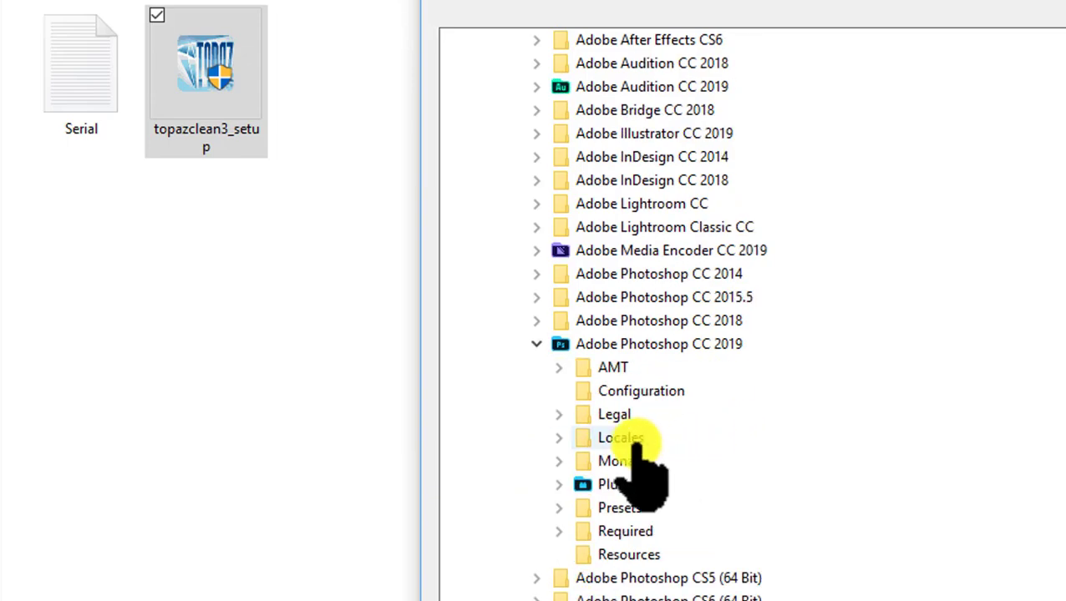
double_click(601, 484)
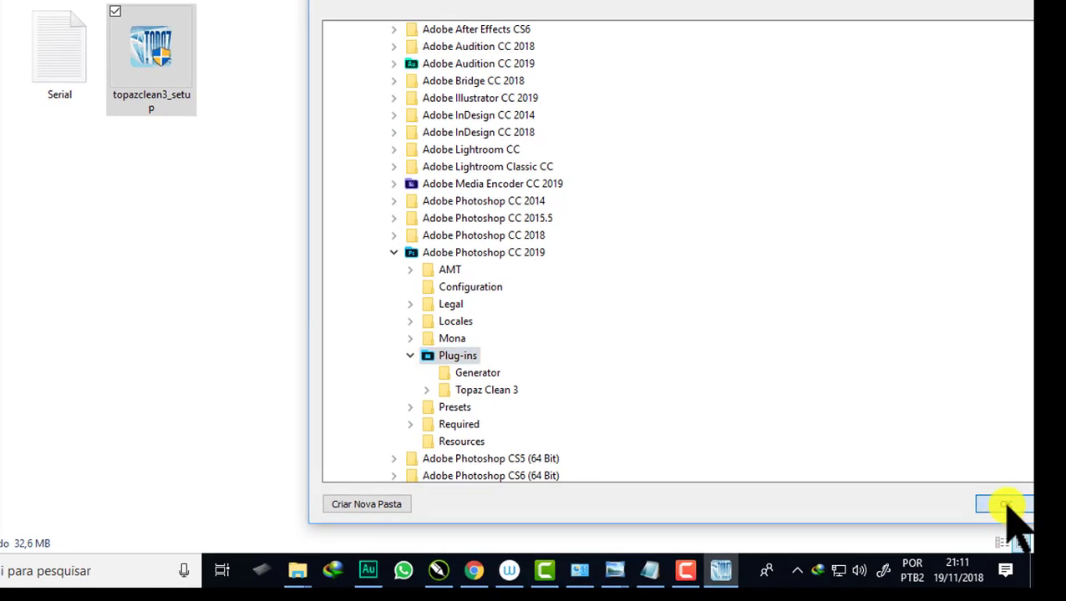
left_click(1007, 504)
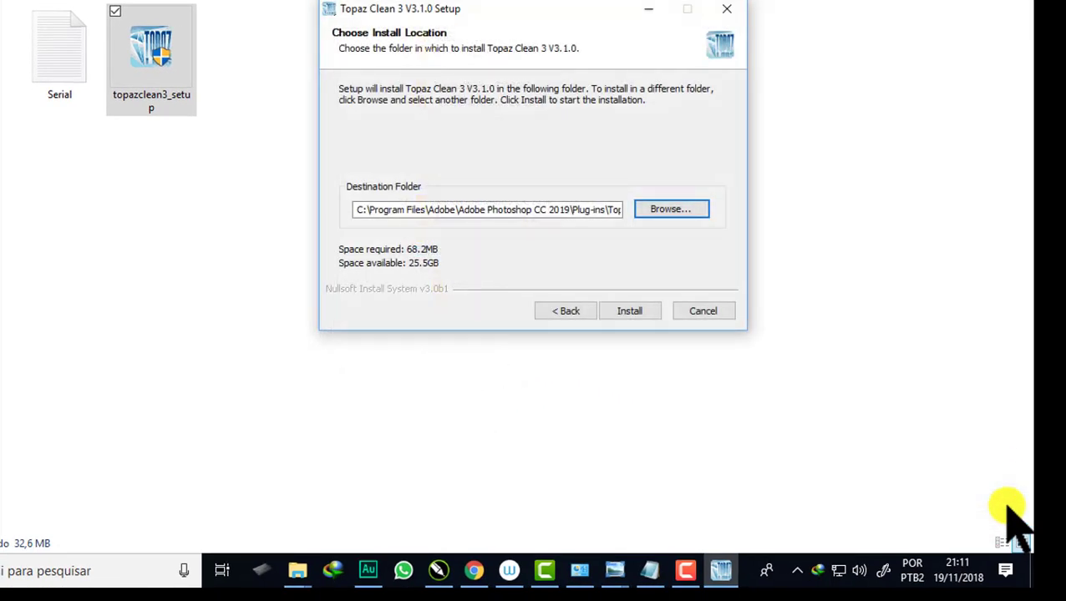
Install and finish Topaz Clean 3 setup, close the installation-guide tabs, and minimise Chrome.
left_click(637, 311)
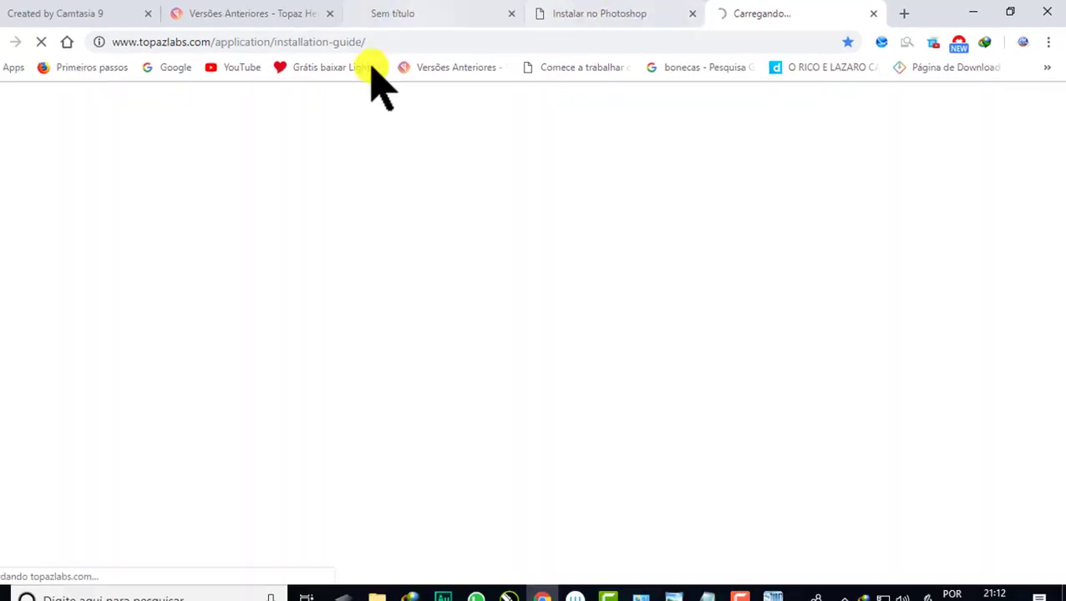
left_click(692, 14)
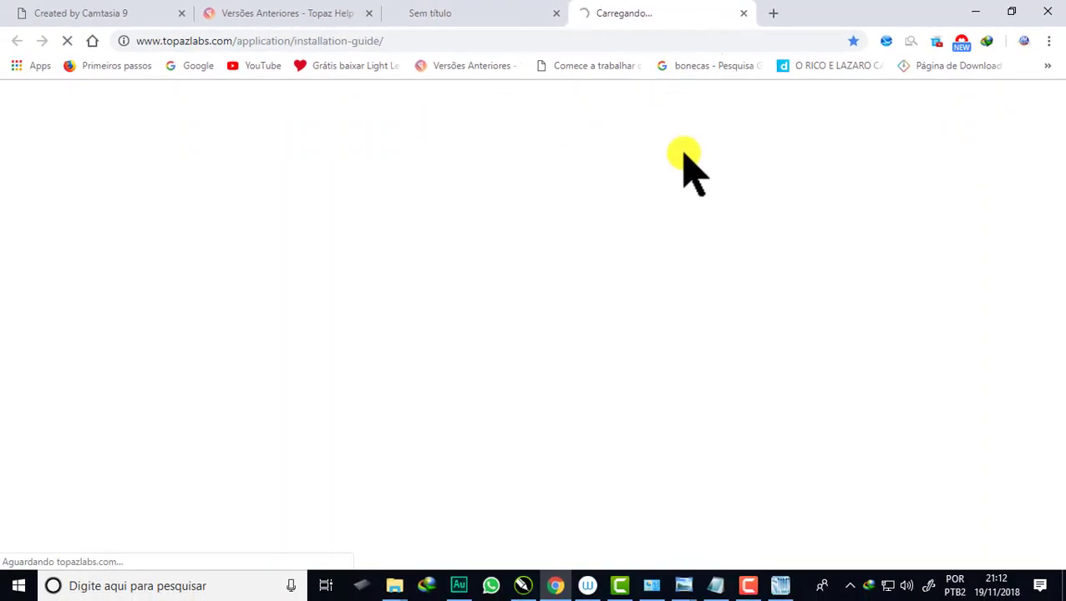
left_click(780, 585)
left_click(698, 347)
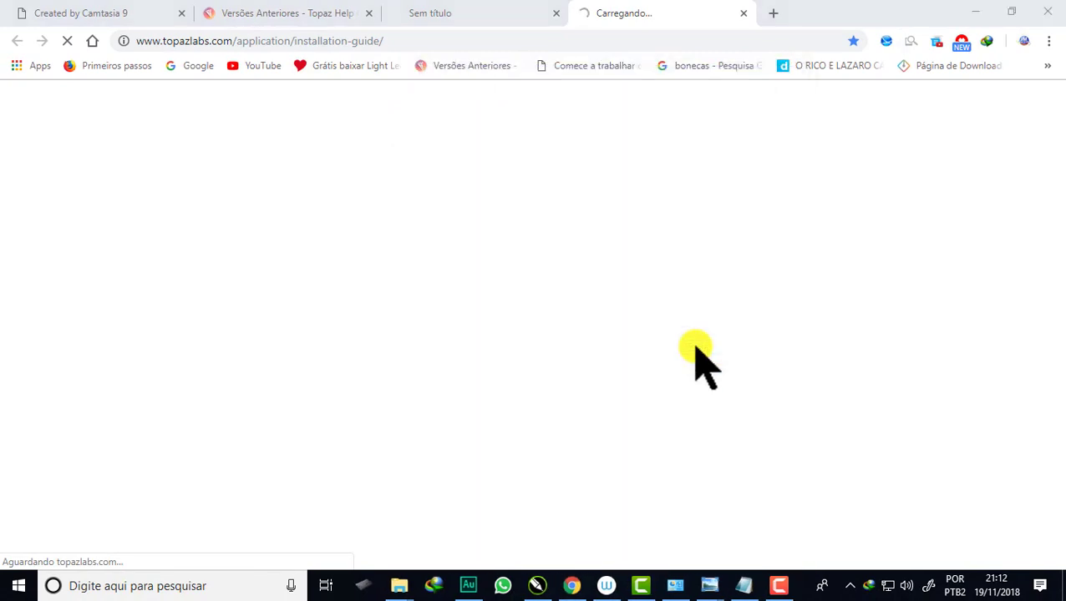
left_click(743, 13)
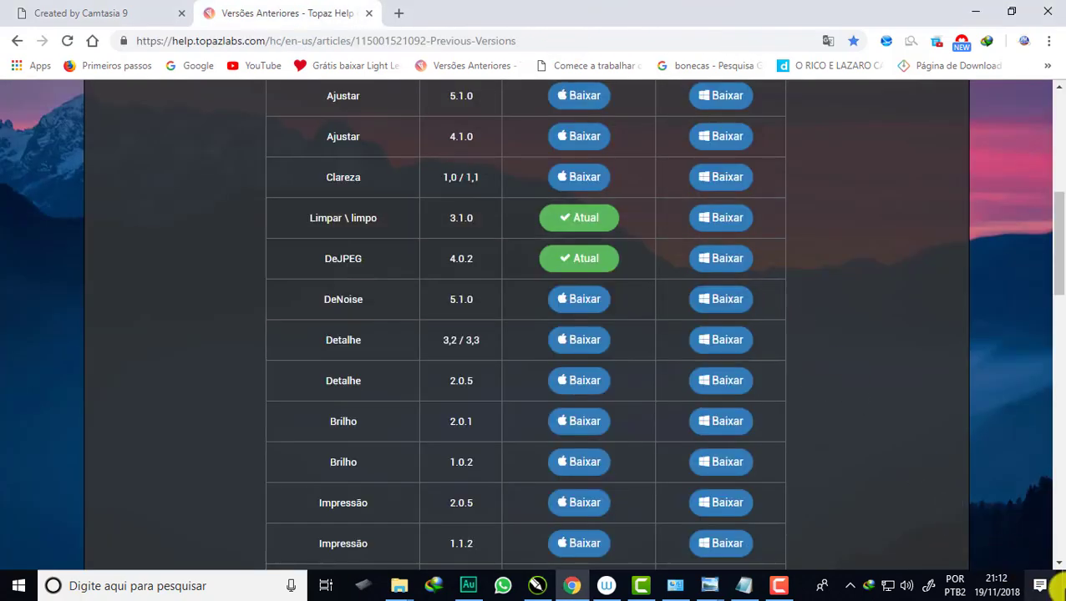
left_click(1058, 585)
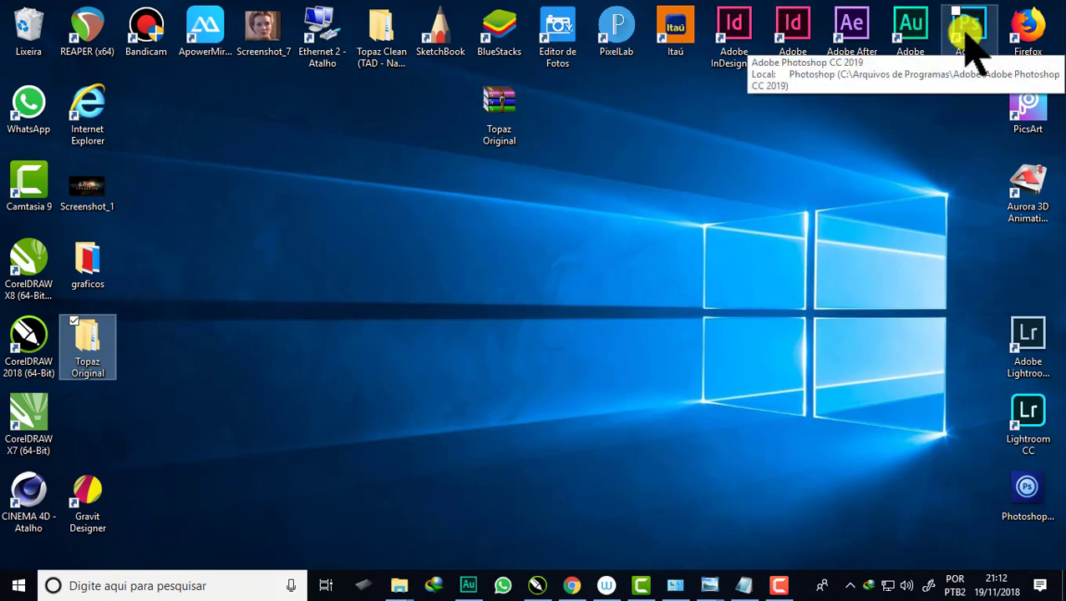
Start Photoshop CC 2019 and open the Serial file from Topaz Original > Topaz Original.
double_click(969, 37)
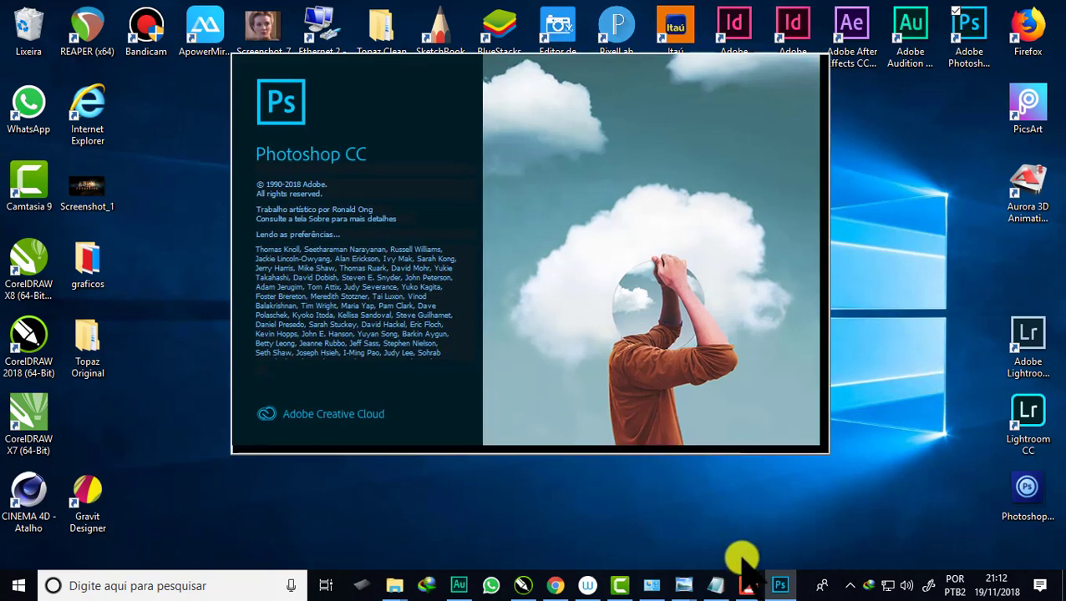
double_click(84, 344)
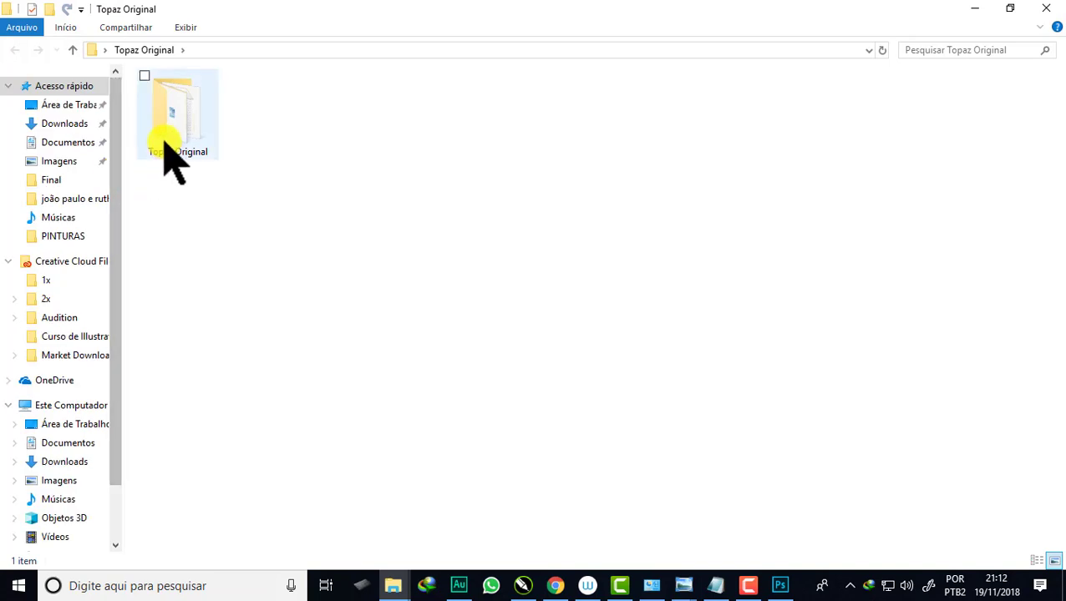
double_click(171, 138)
left_click(175, 133)
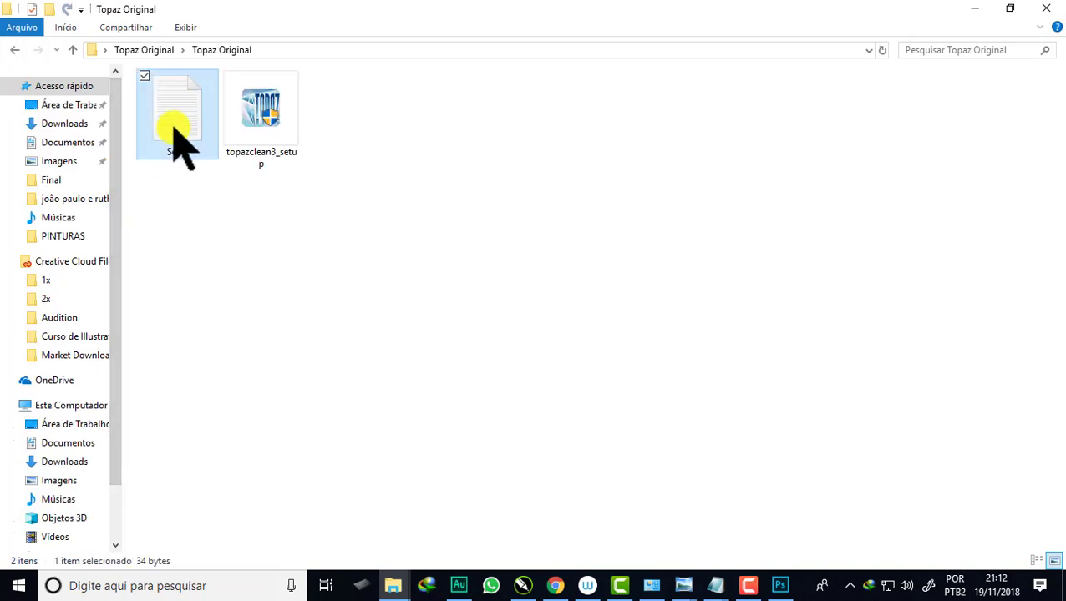
double_click(180, 142)
Copy the serial key from Notepad and switch back to Photoshop.
left_click_drag(580, 132, 395, 129)
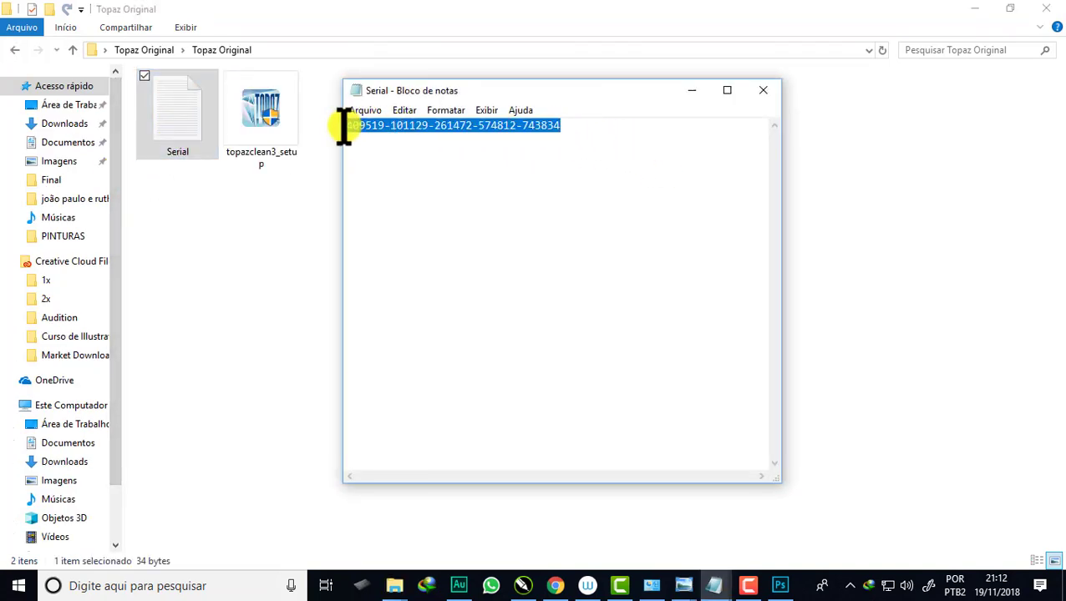
right_click(399, 129)
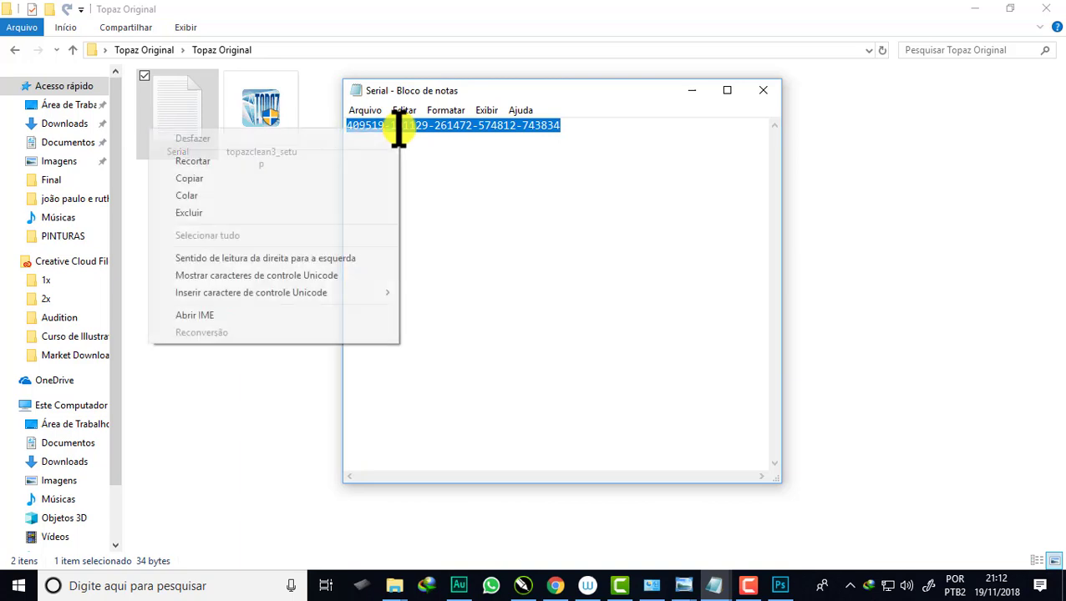
left_click(188, 176)
left_click(850, 226)
left_click(781, 583)
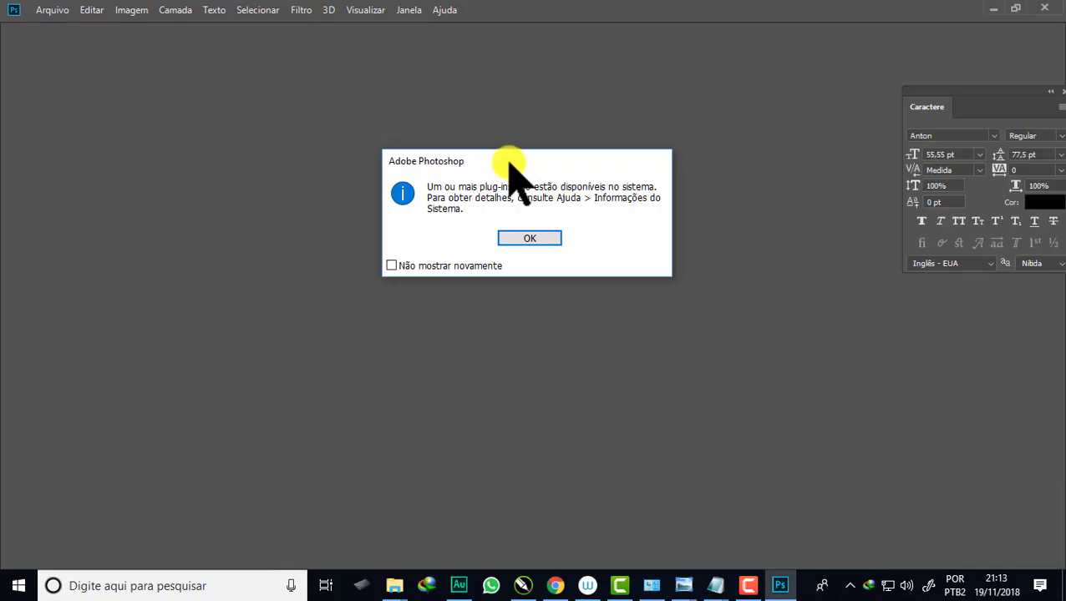
Dismiss the unavailable plug-ins warning so it won't appear again.
mouse_move(501, 152)
left_mouse_down()
mouse_move(526, 75)
mouse_move(495, 67)
left_mouse_up()
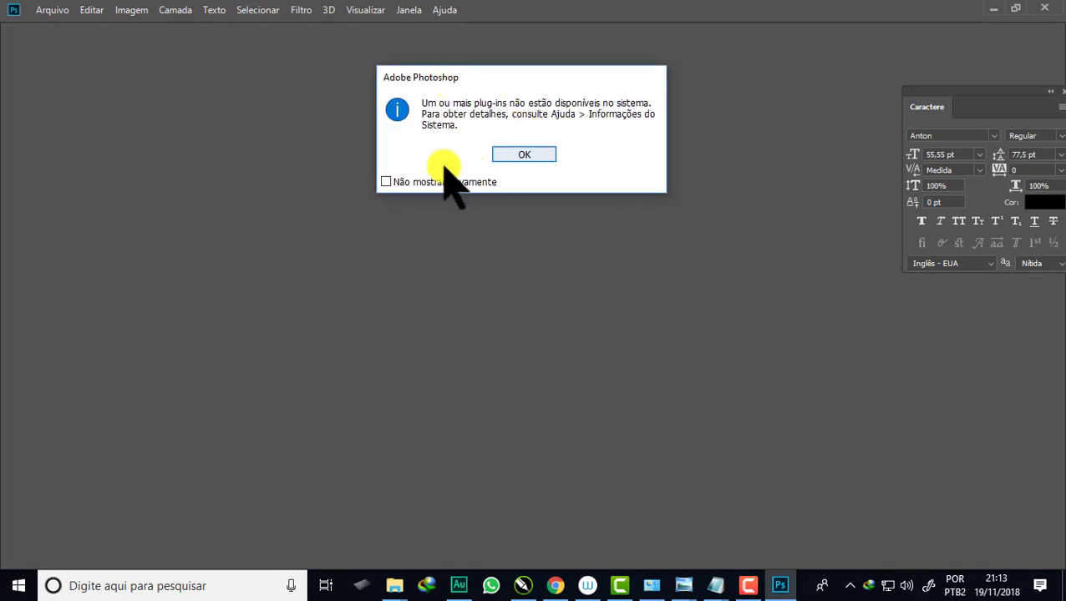
left_click(385, 182)
left_click(514, 155)
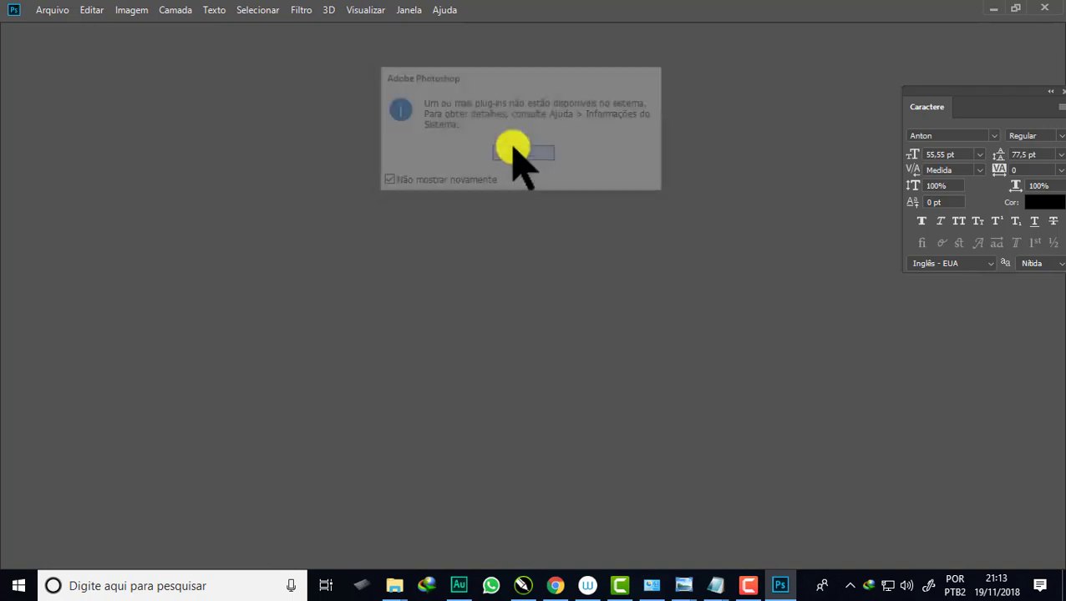
Open Depositphotos_104309940_xl-2015 from the joão paulo e ruth photos folder.
left_click(53, 12)
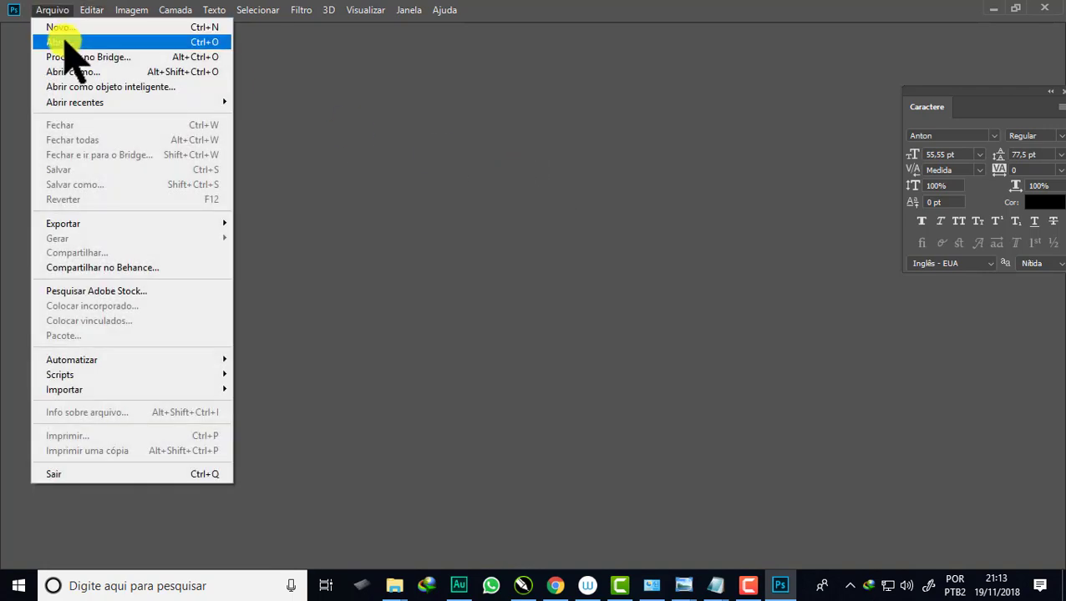
left_click(60, 39)
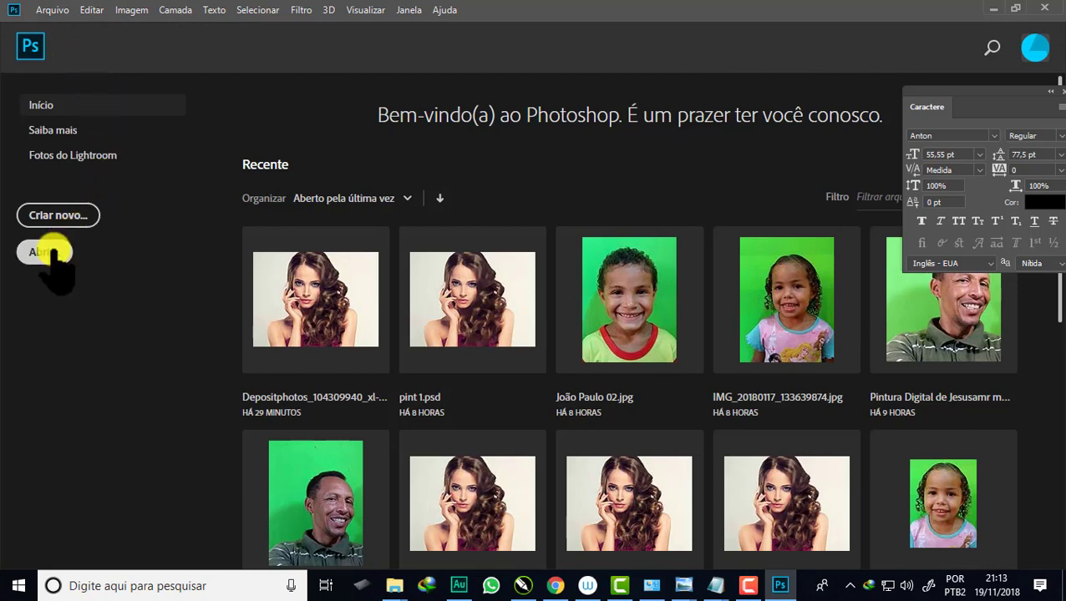
left_click(60, 249)
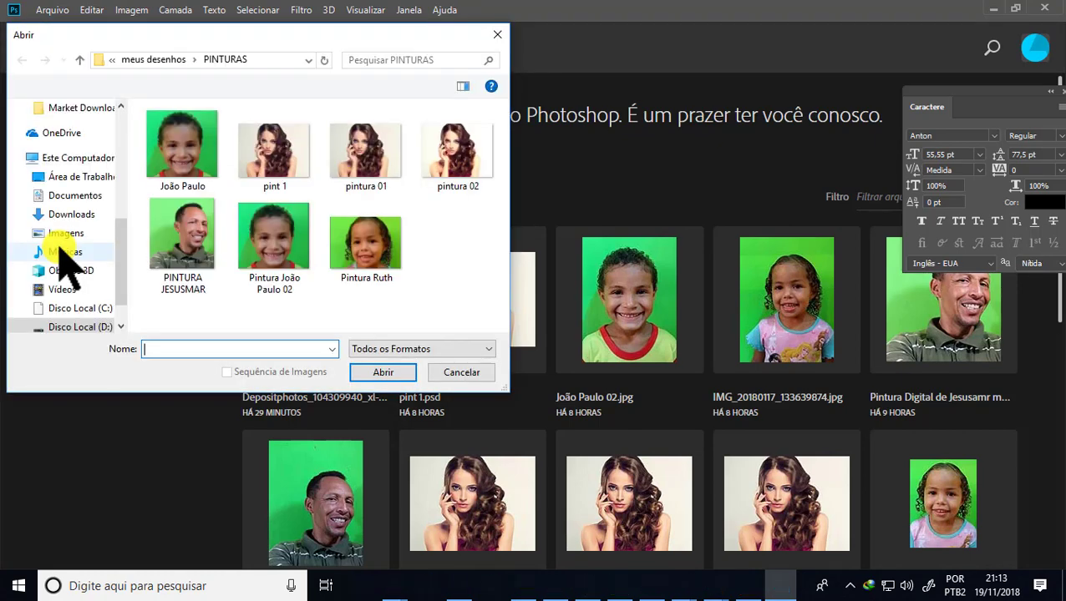
left_click(75, 59)
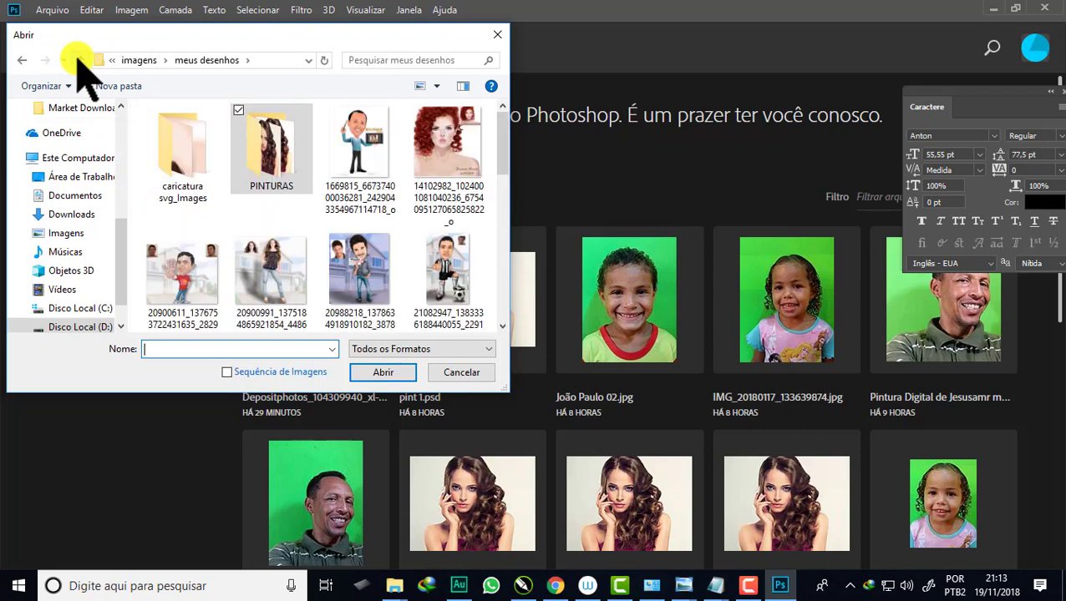
left_click(182, 163)
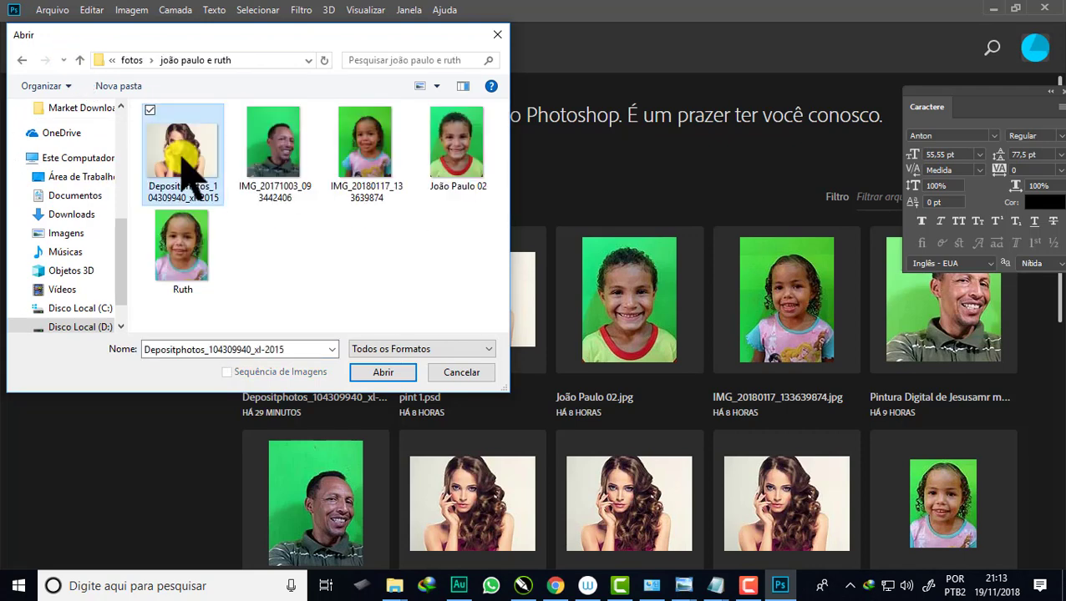
left_click(380, 373)
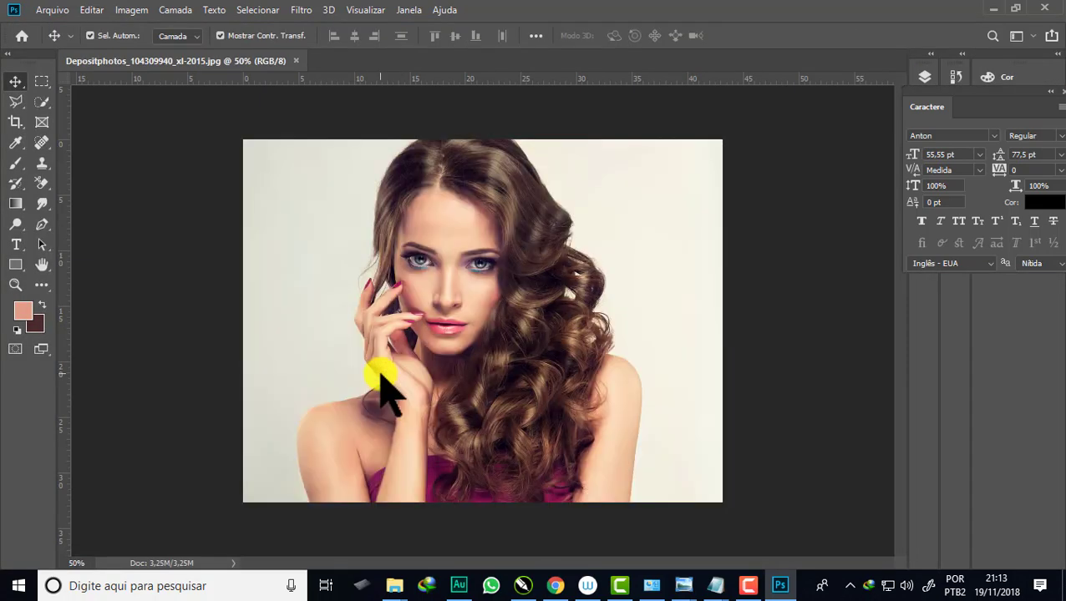
Duplicate the background onto a new layer with Ctrl+J and run Filtro > Topaz Labs > Topaz Clean 3.
scroll(456, 318, "up", 2)
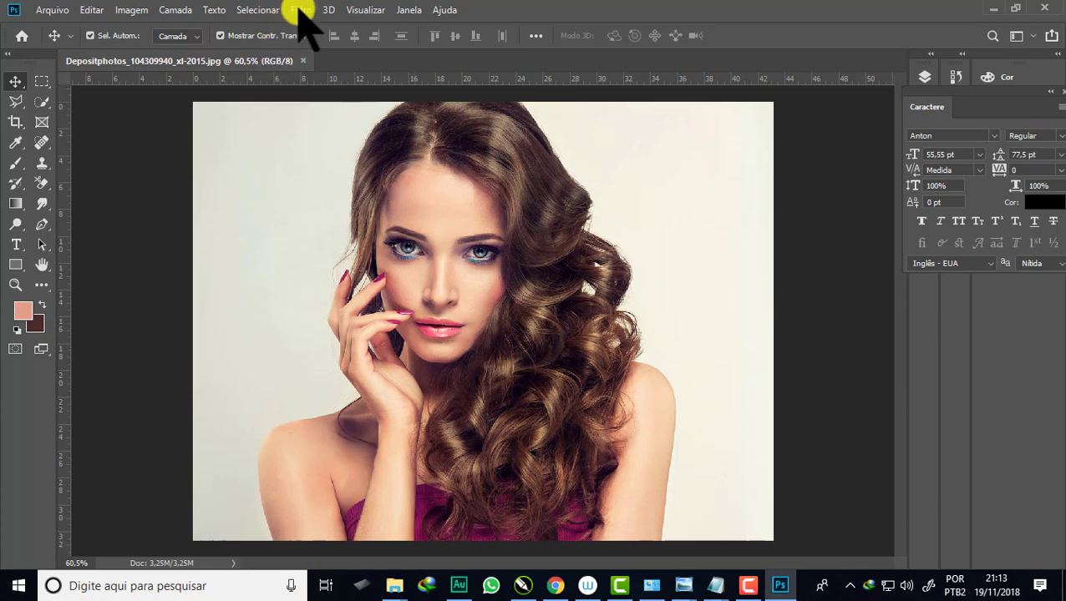
left_click(924, 77)
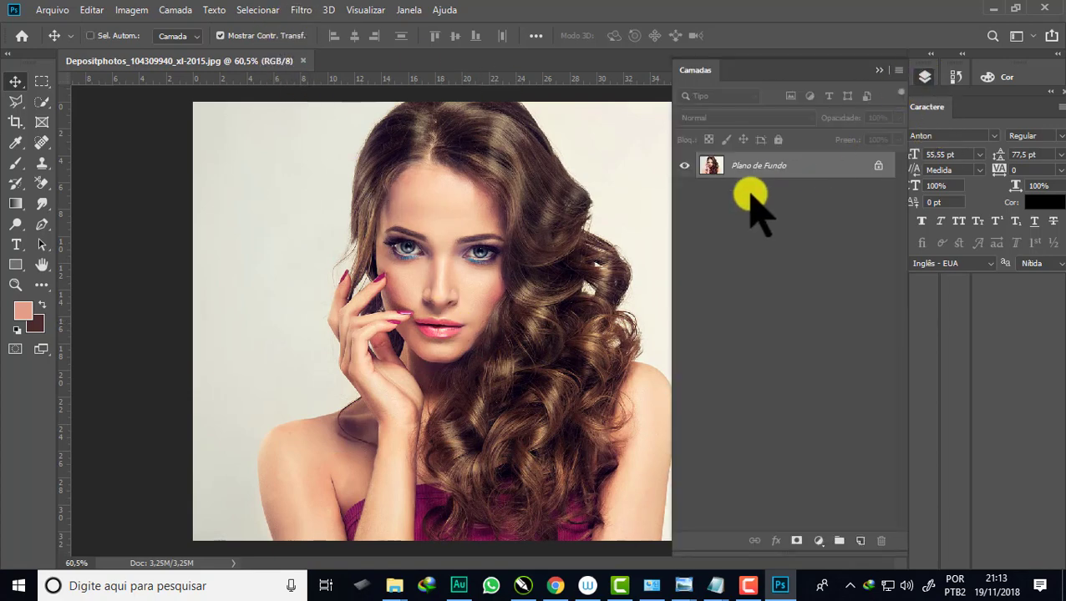
key("ctrl+j")
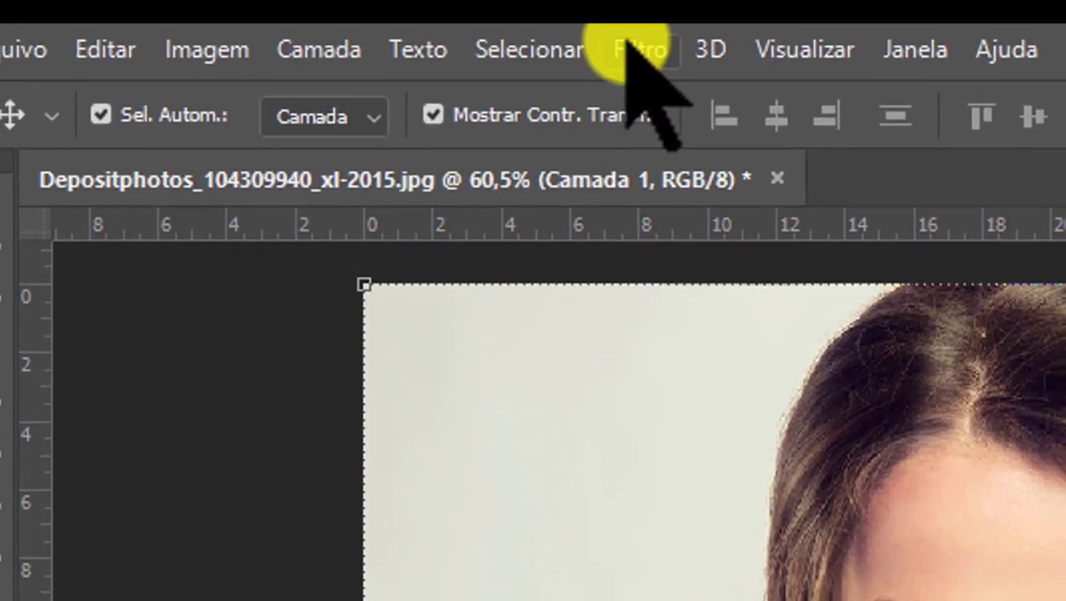
left_click(301, 10)
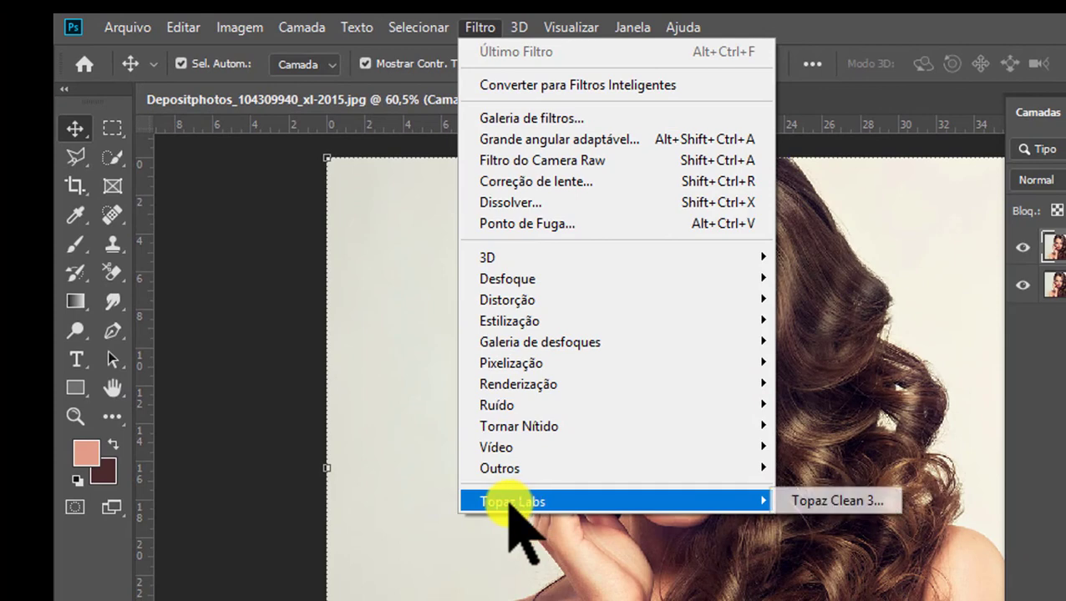
mouse_move(585, 501)
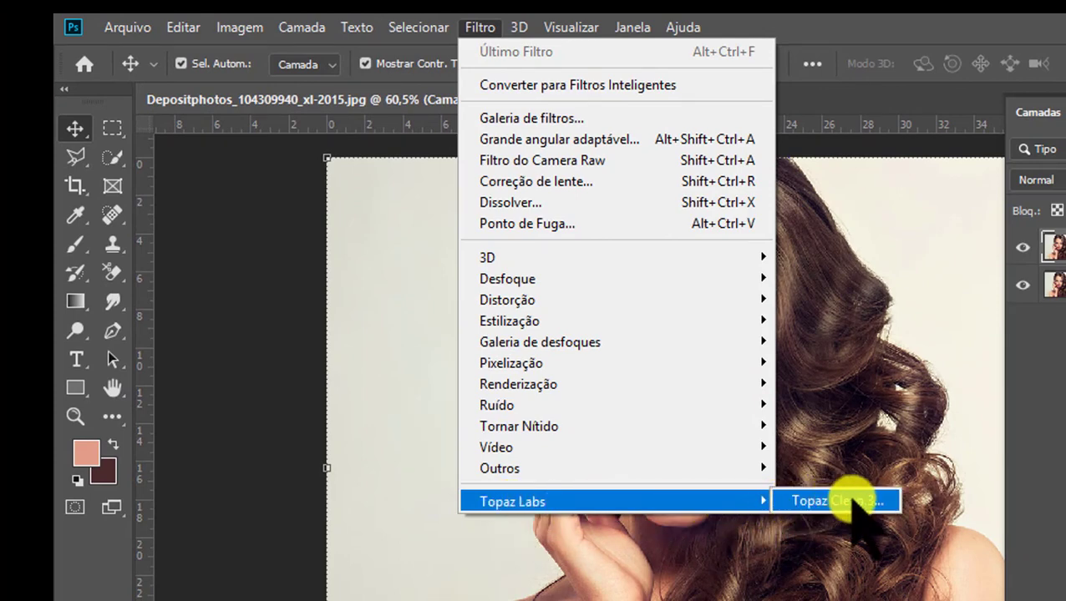
left_click(860, 501)
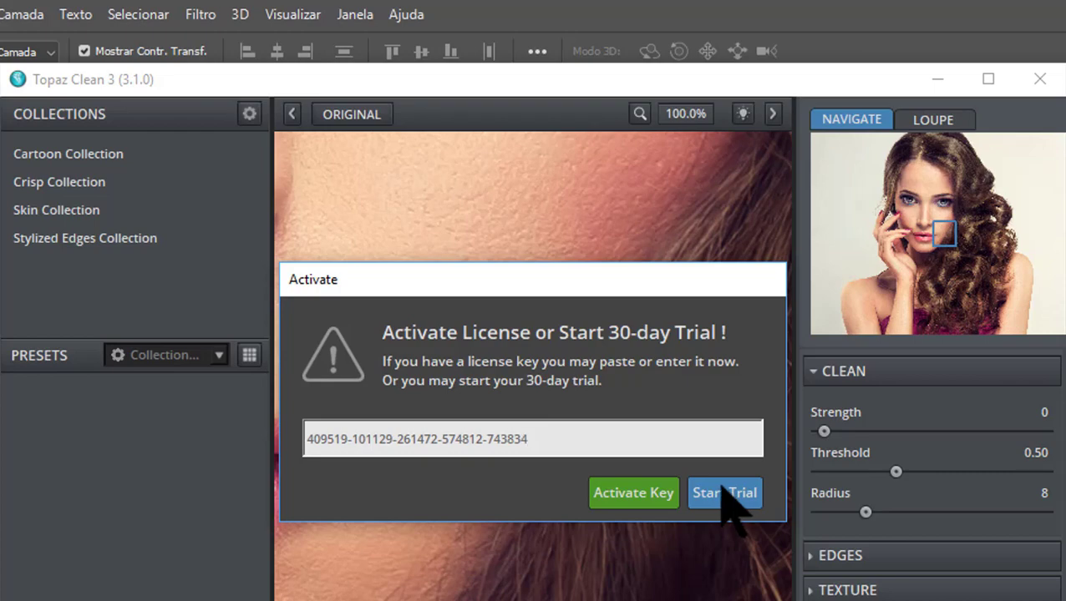
Activate Topaz Clean 3 with the entered license key and acknowledge the success message.
left_click(622, 501)
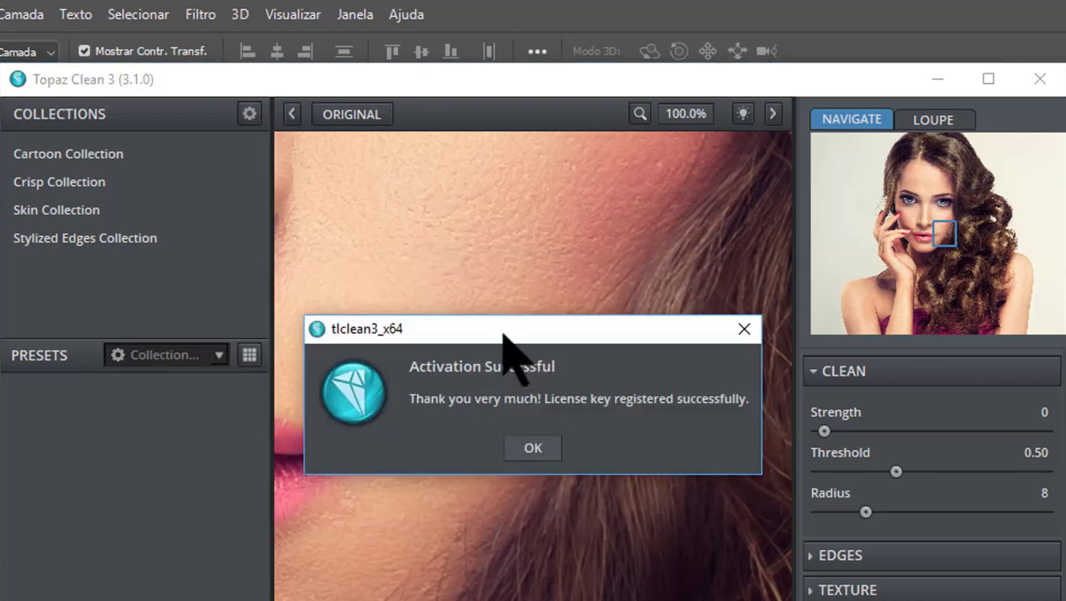
left_click(550, 391)
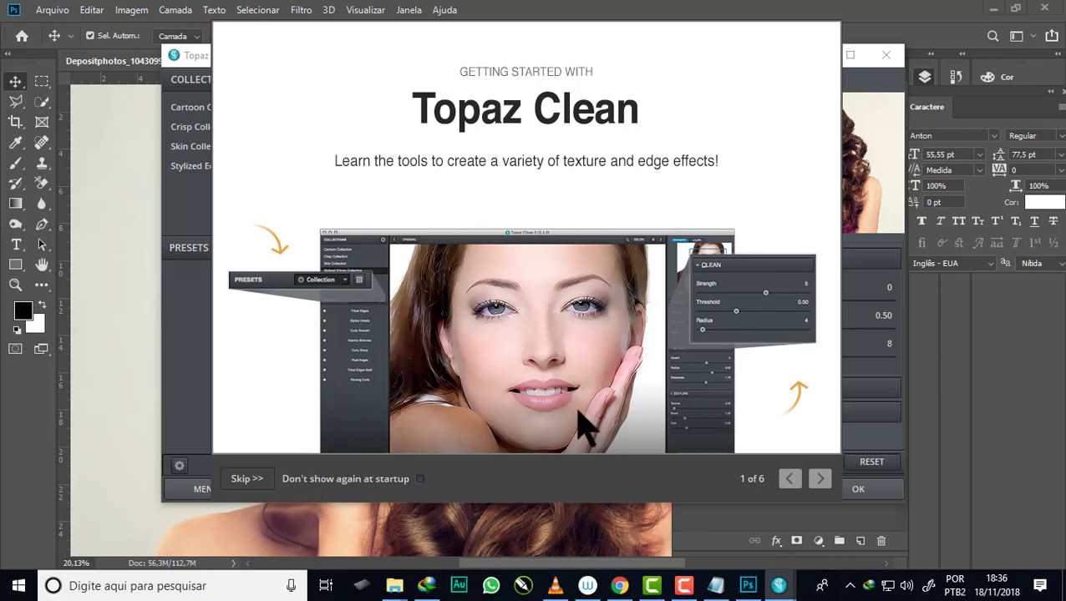
Skip the tutorial, fit the portrait in the preview, and list the Cartoon Collection presets.
left_click(248, 480)
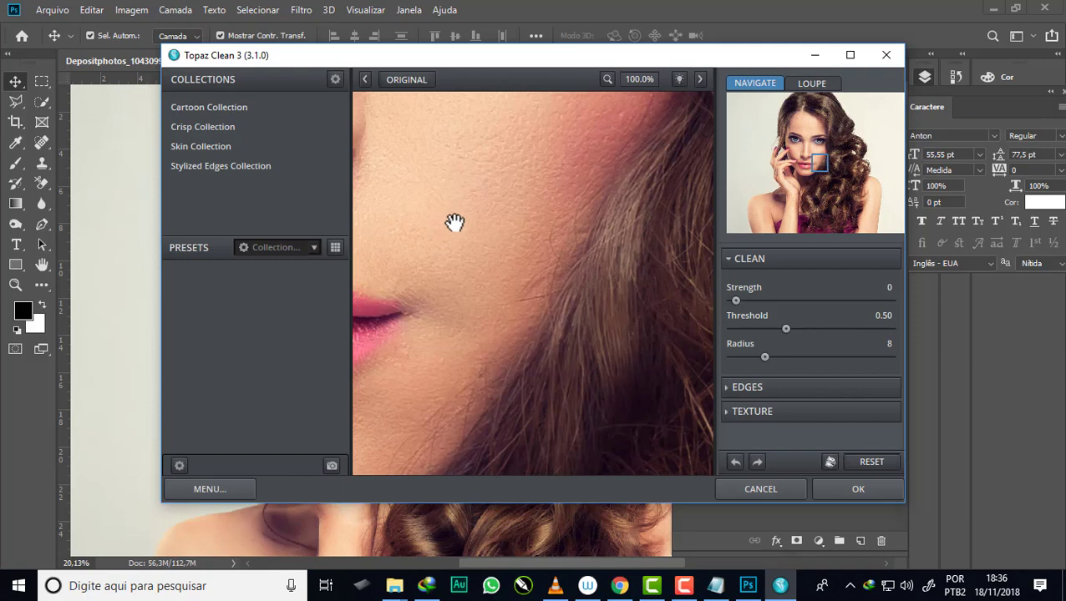
left_click(640, 79)
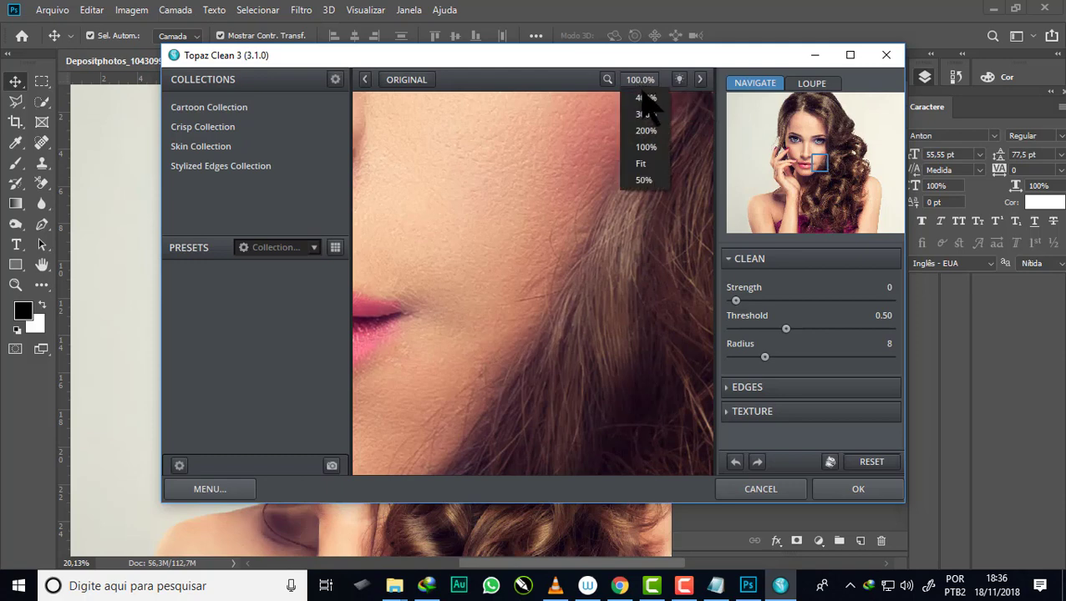
left_click(641, 164)
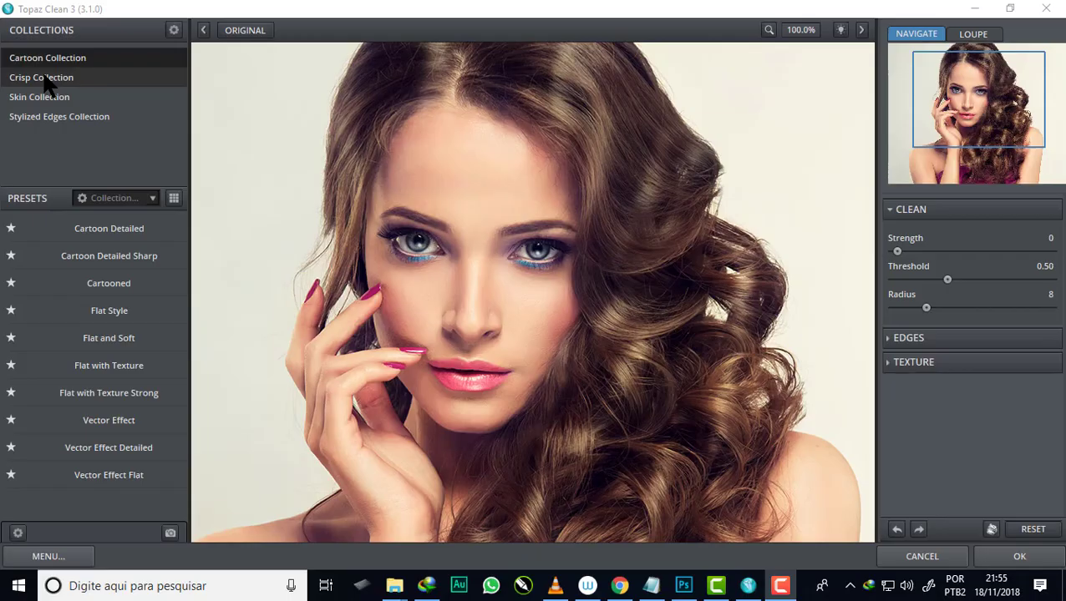
left_click(50, 77)
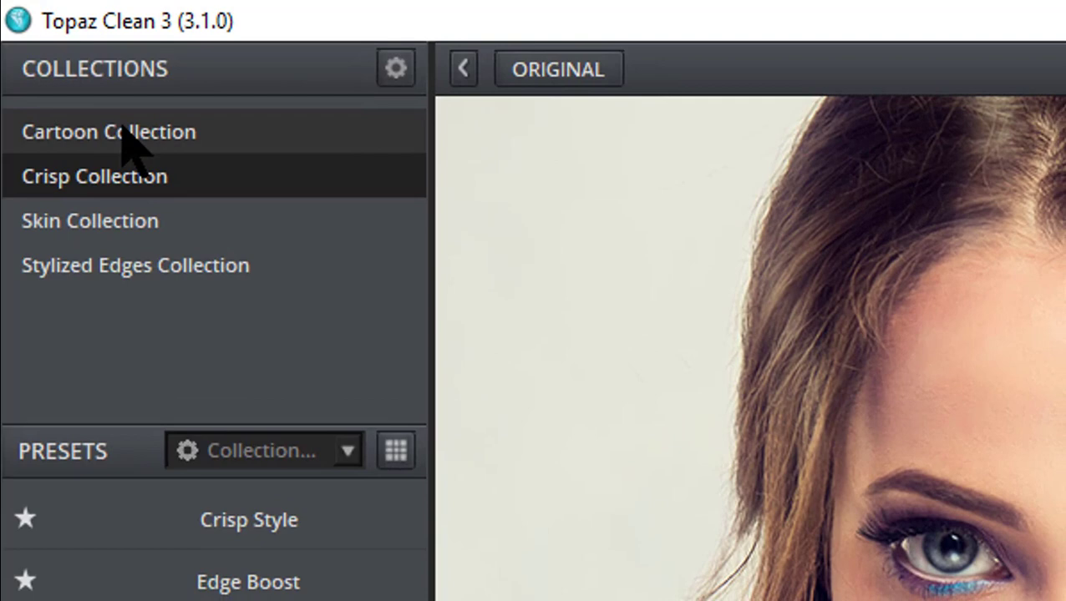
left_click(101, 107)
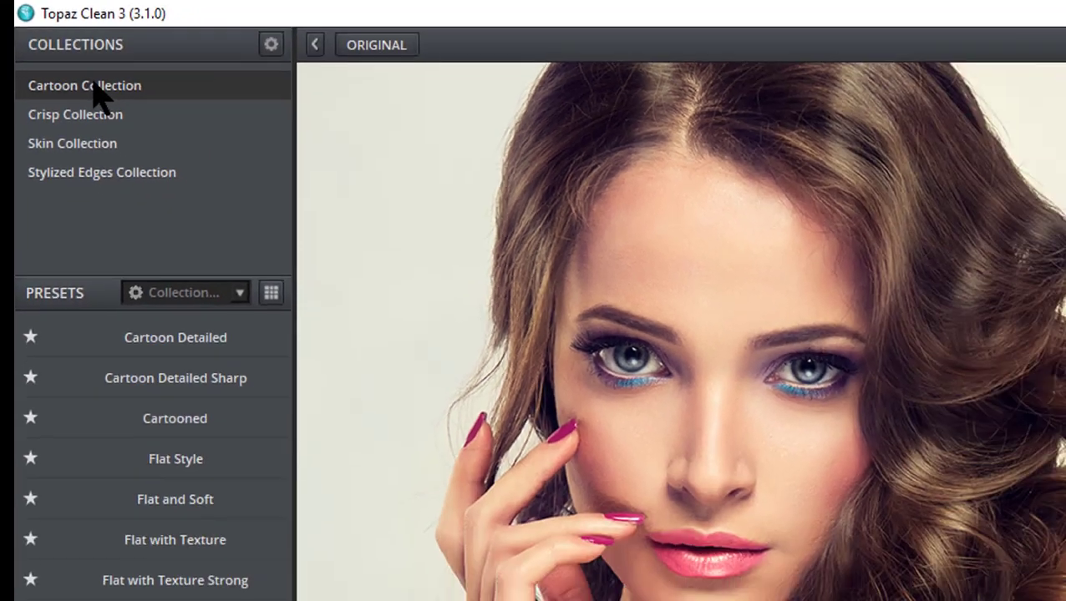
mouse_move(149, 273)
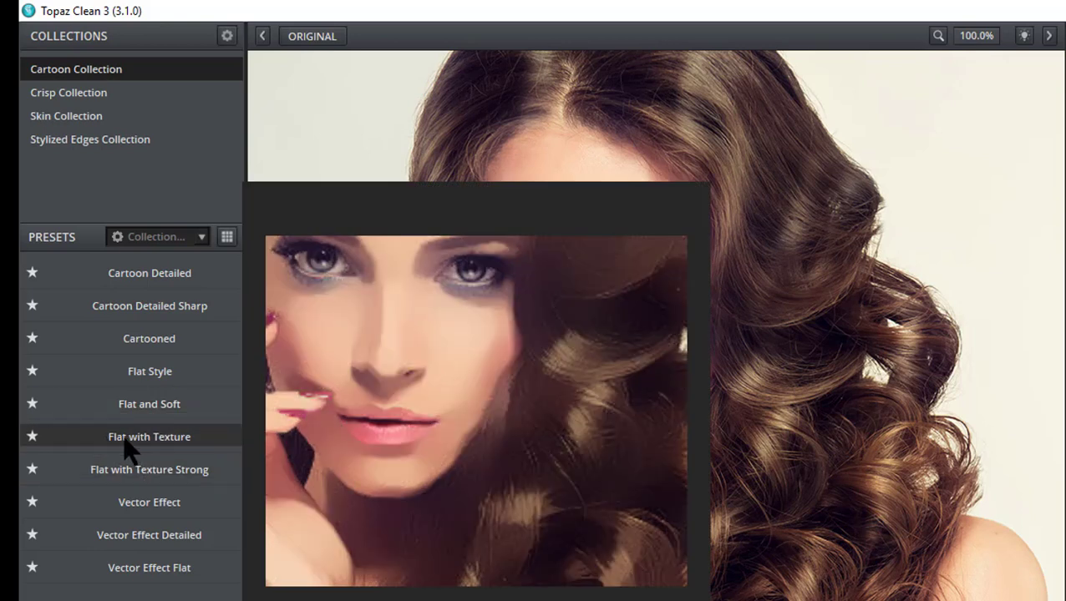
Apply the Flat with Texture preset to the portrait and return the result to Photoshop.
left_click(153, 443)
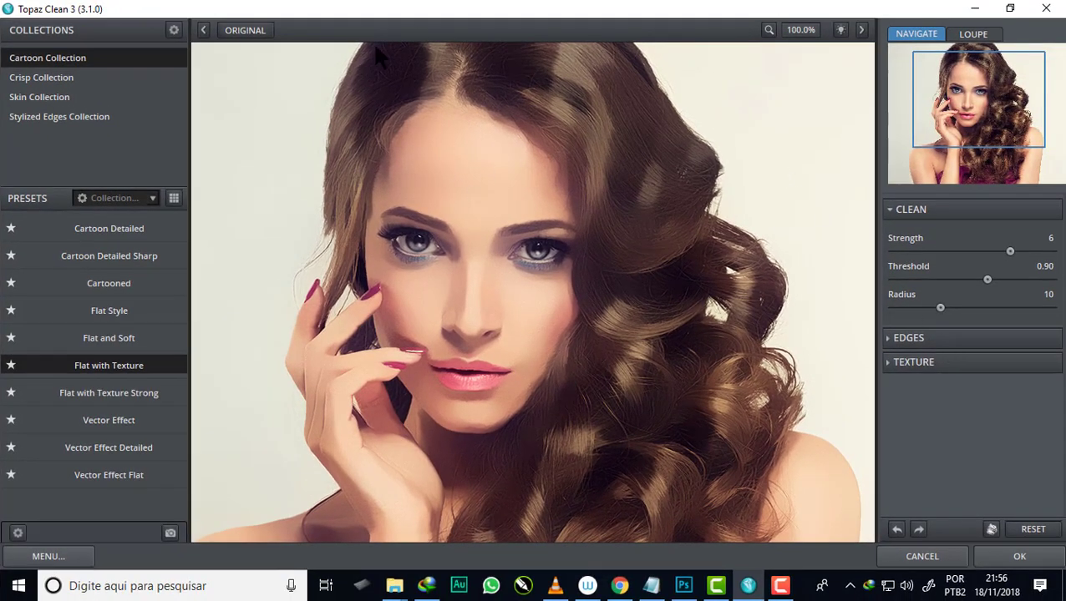
left_click(1015, 557)
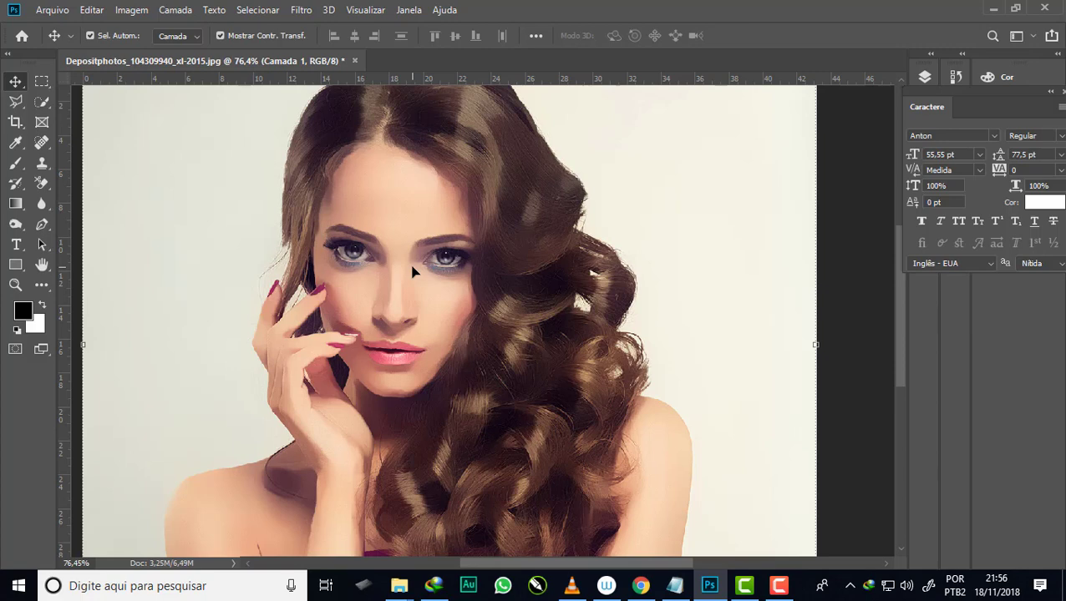
Save the painted portrait as pint 1.psd inside a new folder named pintura 01.
left_click(41, 12)
left_click(90, 184)
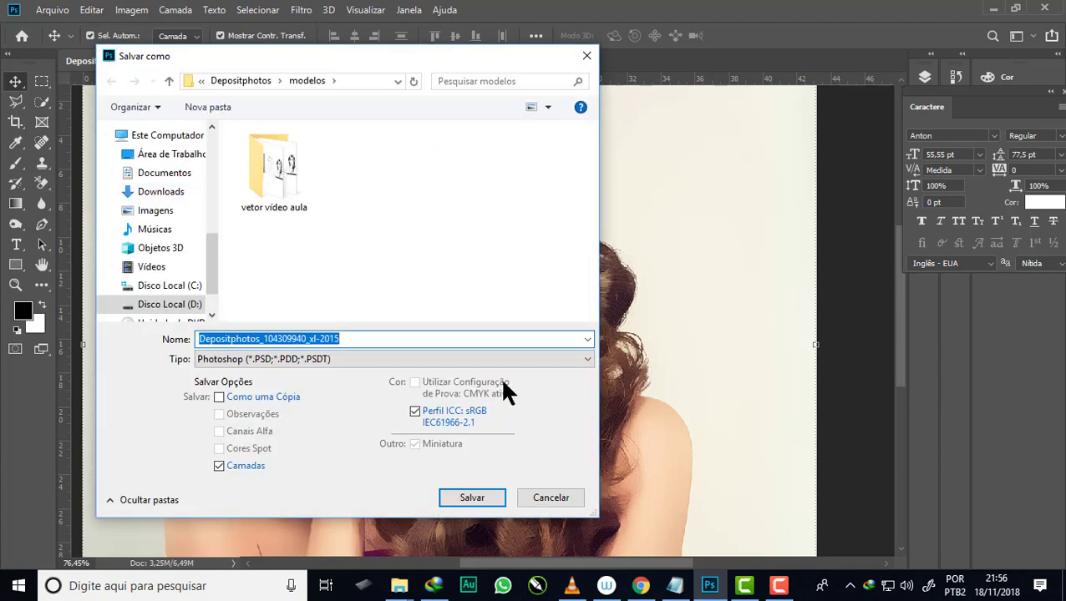
left_click(201, 105)
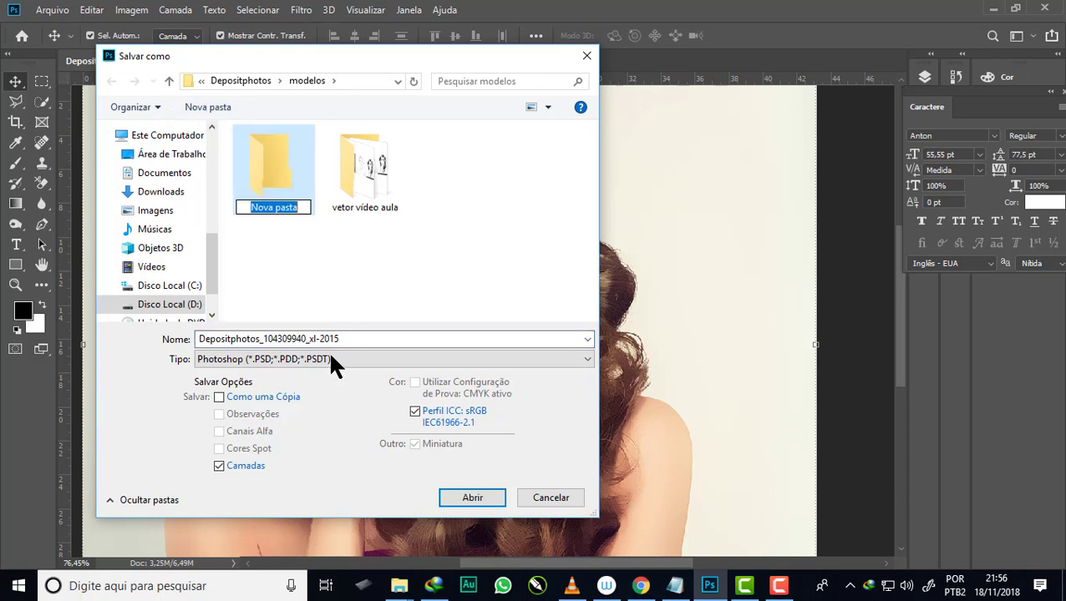
type("pi")
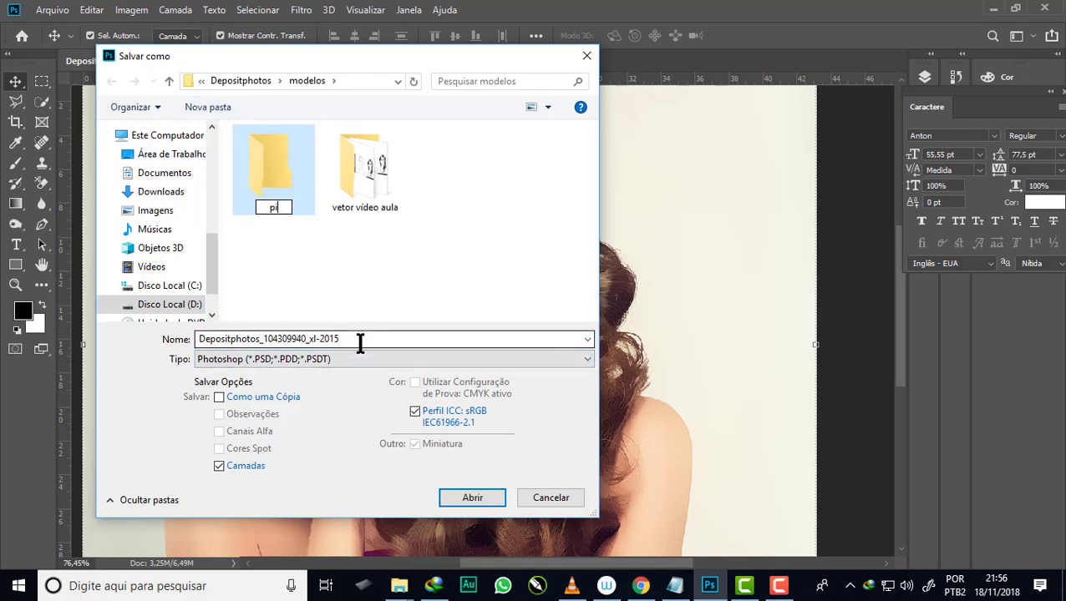
type("ntura ")
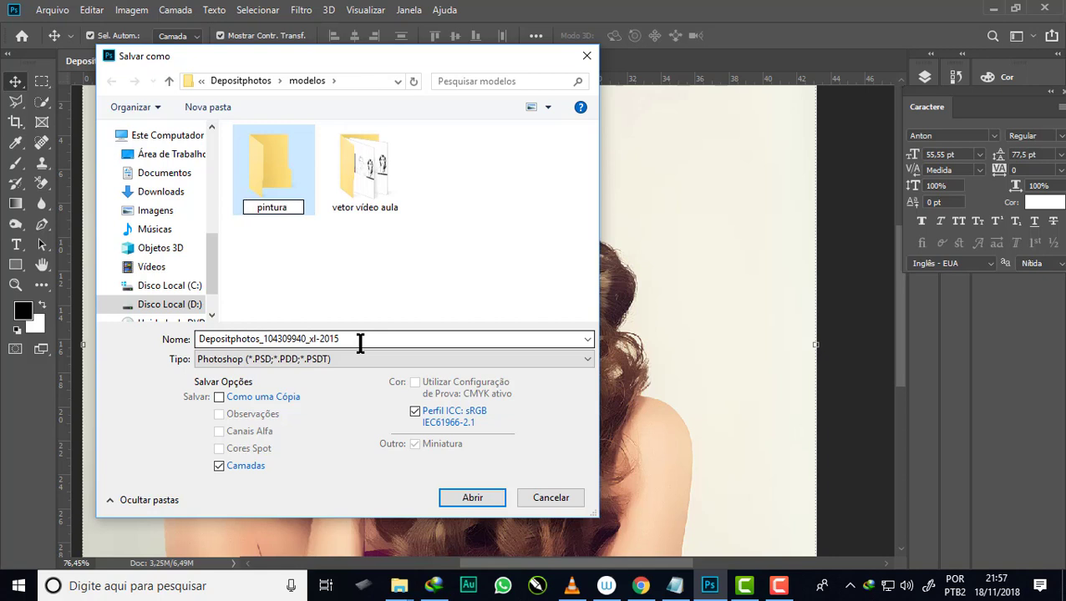
type("01")
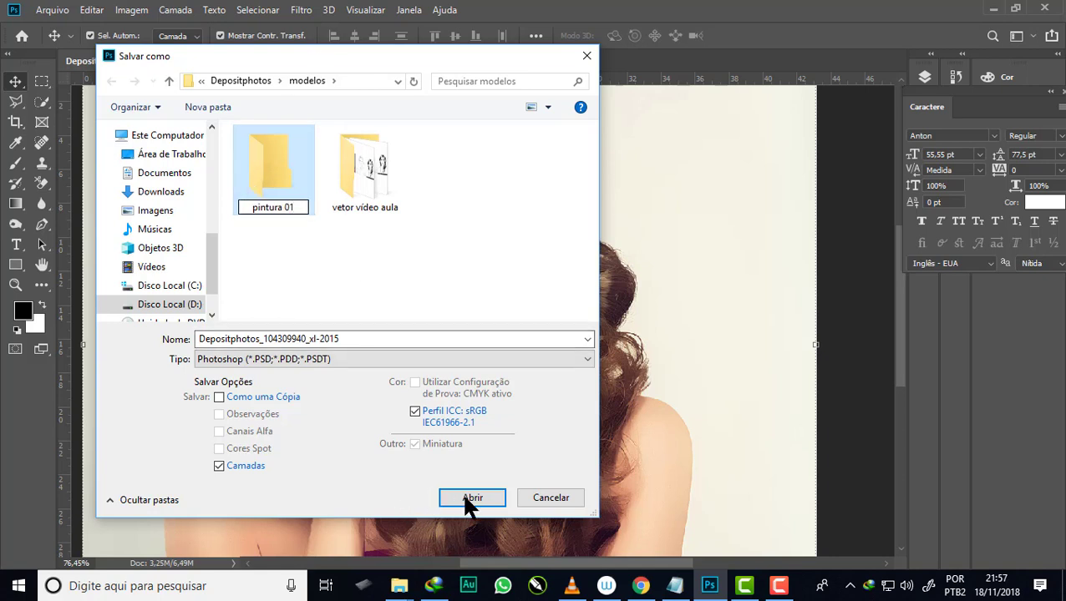
left_click(351, 338)
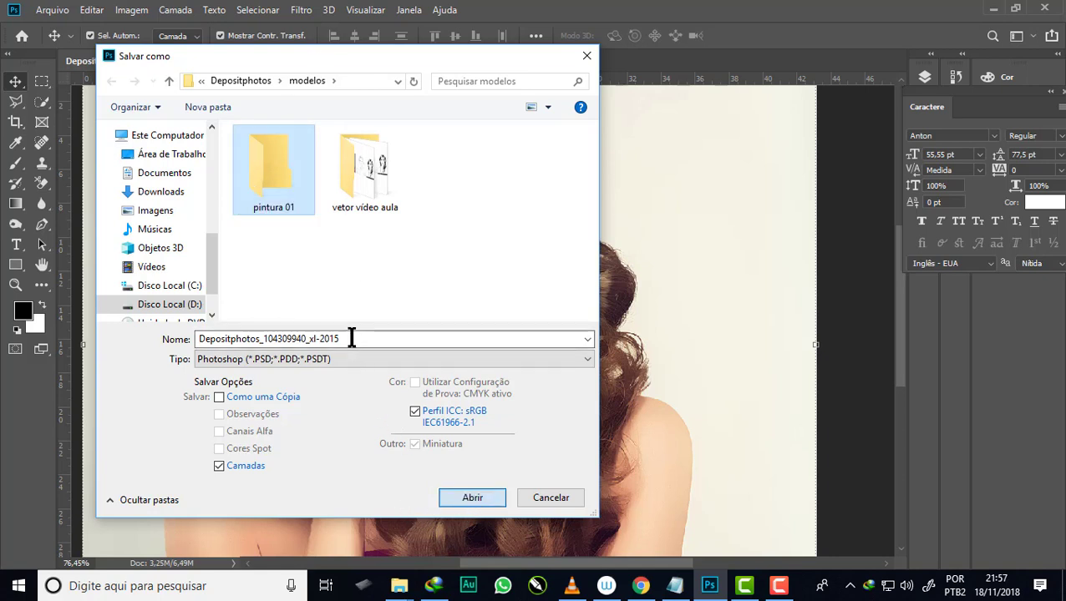
type("pint 1")
key("Return")
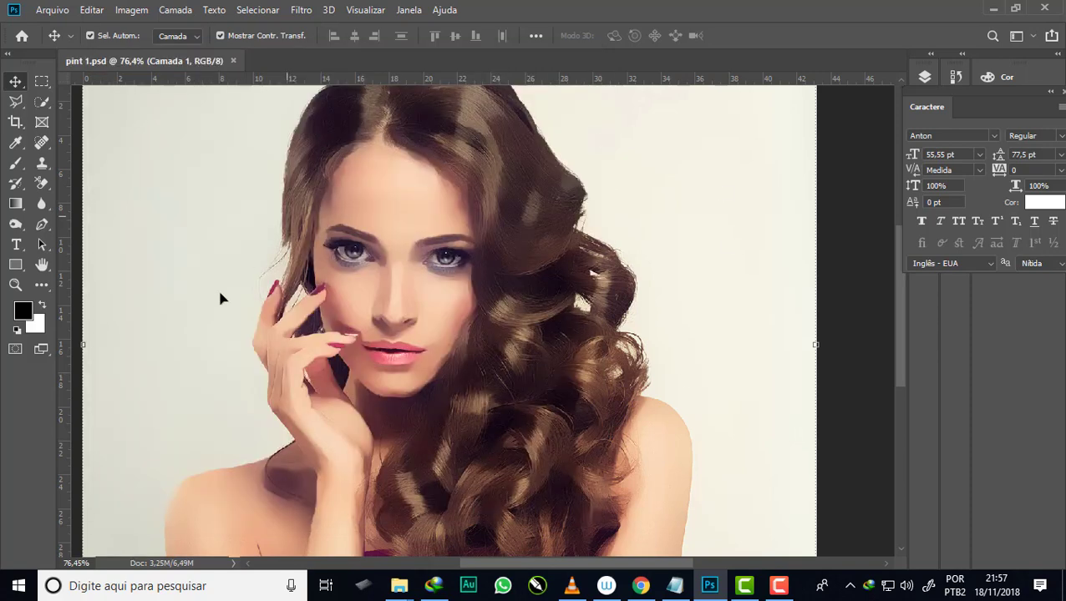
Delete the filtered Camada 1 layer and reopen Topaz Clean 3 from the Topaz Labs filter menu.
left_click(924, 78)
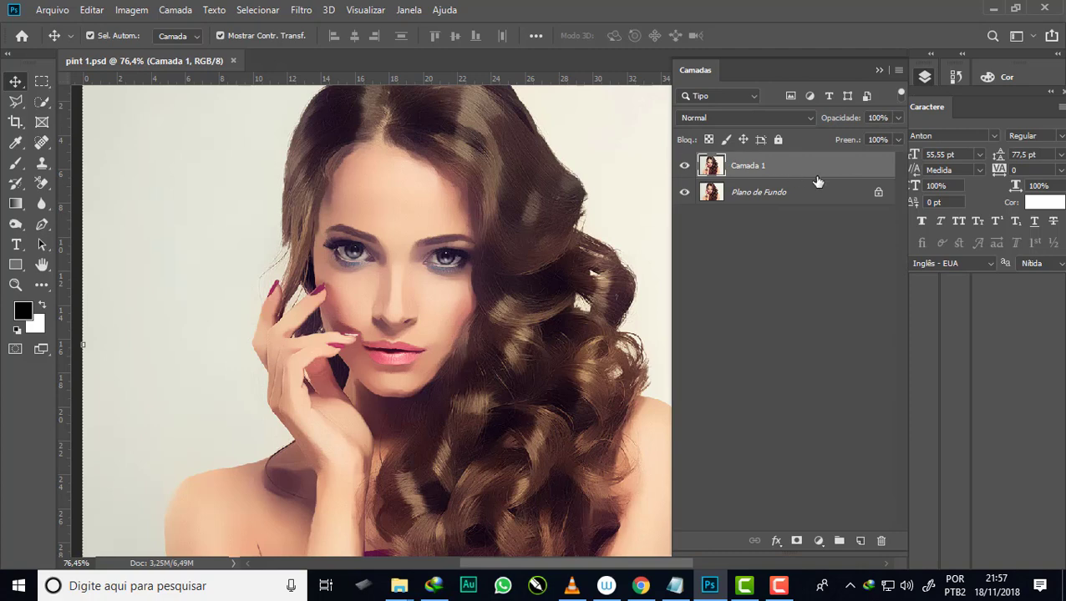
left_click(881, 542)
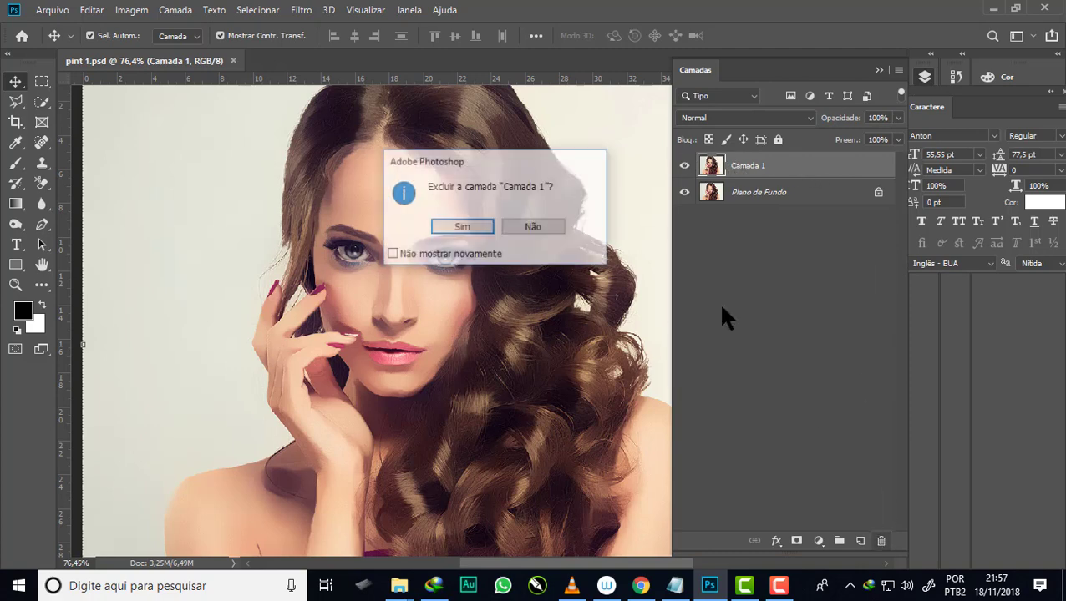
left_click(465, 230)
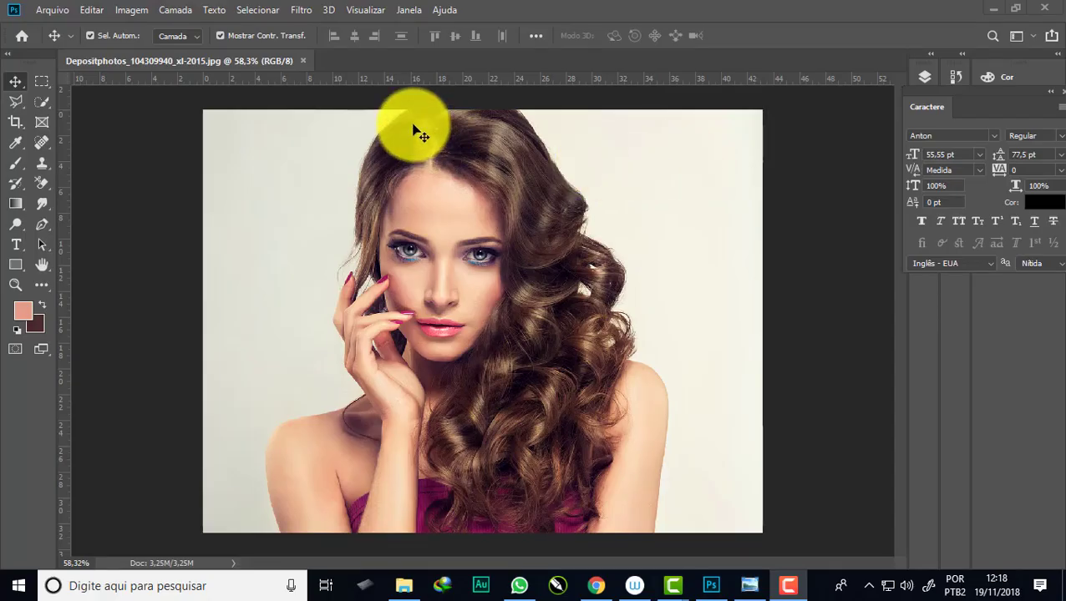
left_click(299, 11)
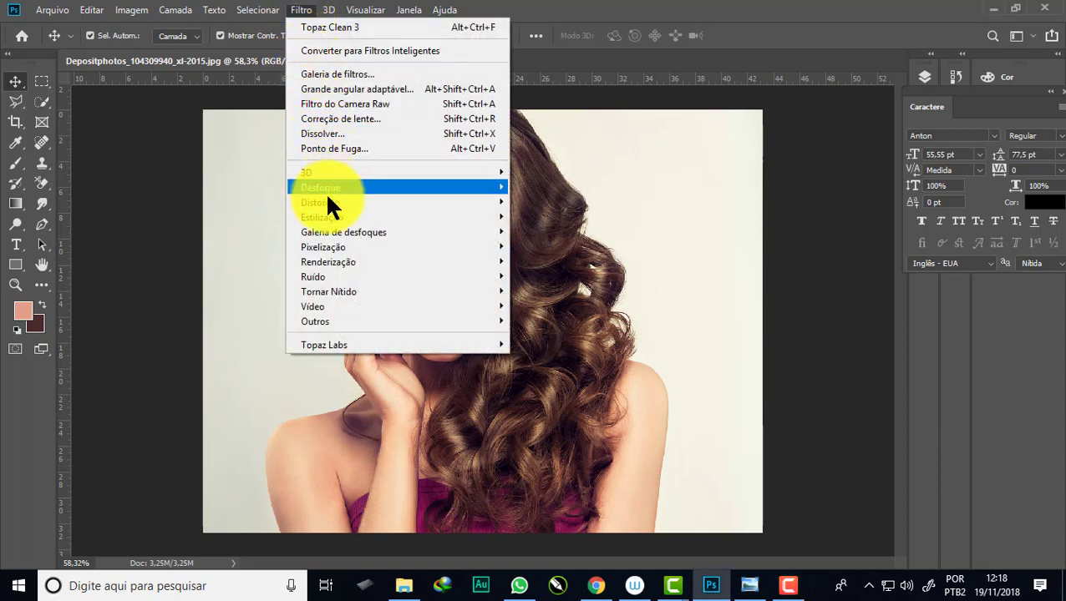
mouse_move(393, 345)
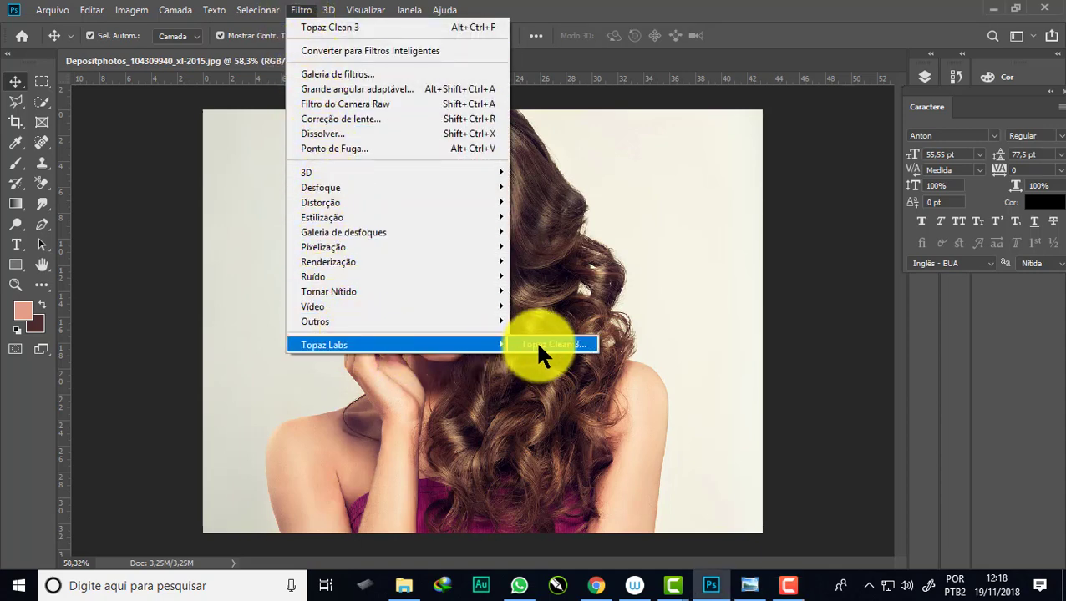
left_click(538, 347)
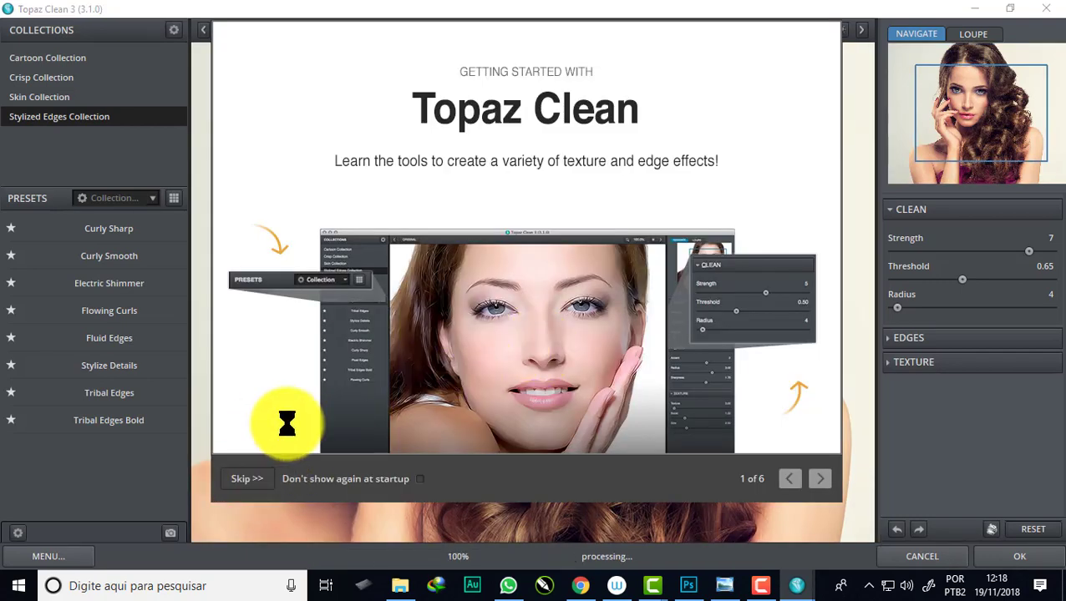
Disable and skip the startup guide, reset settings to defaults, and list Stylized Edges Collection presets.
left_click(414, 482)
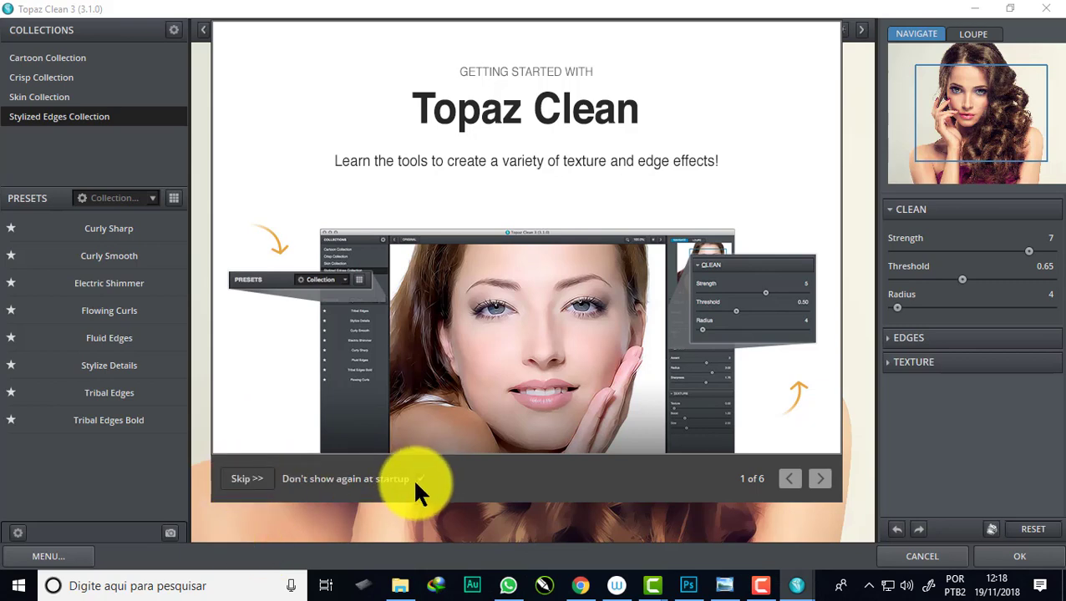
left_click(242, 479)
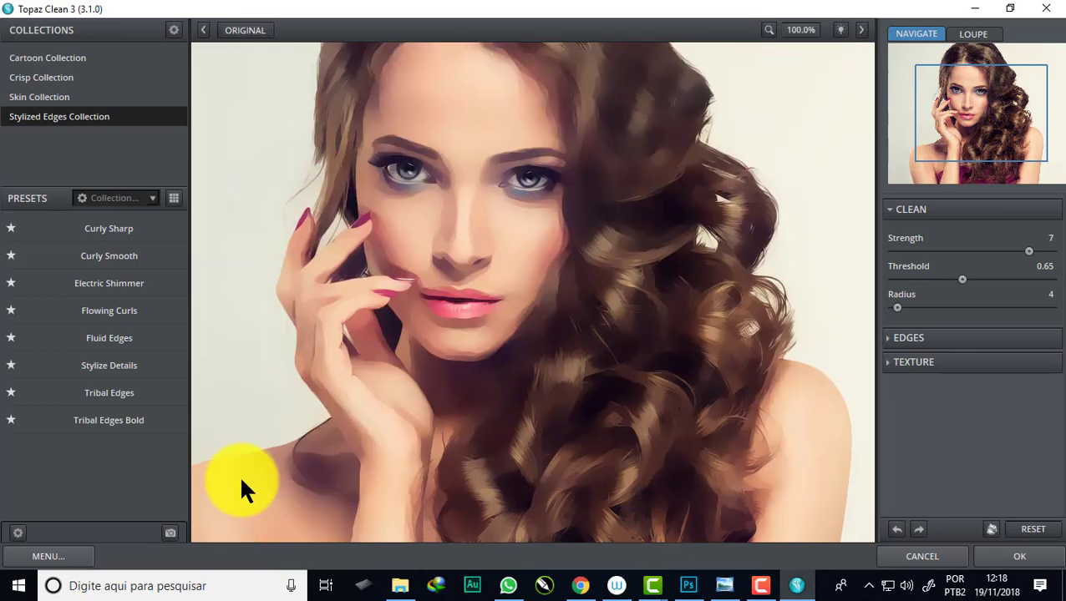
left_click(1034, 527)
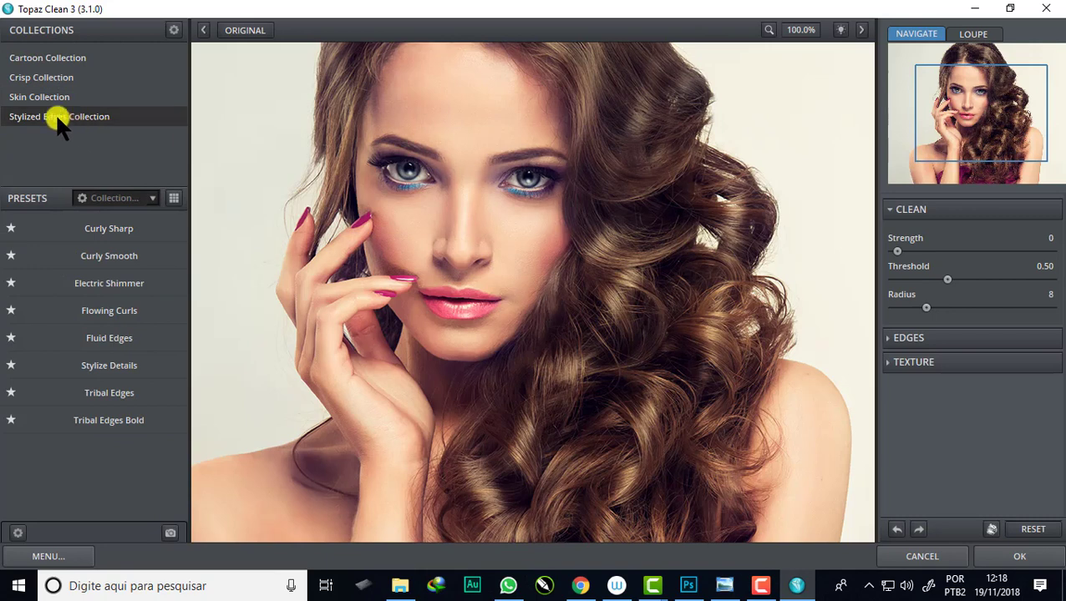
left_click(58, 121)
mouse_move(109, 365)
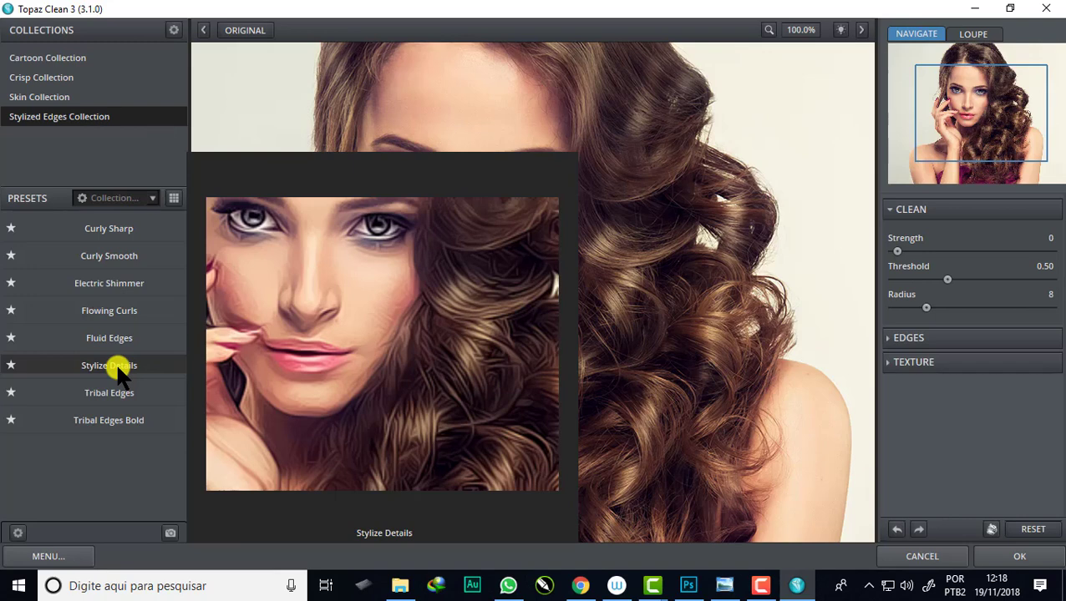
Apply the Stylize Details preset and raise Threshold from 0.19 to 0.73, checking the preview.
left_click(118, 372)
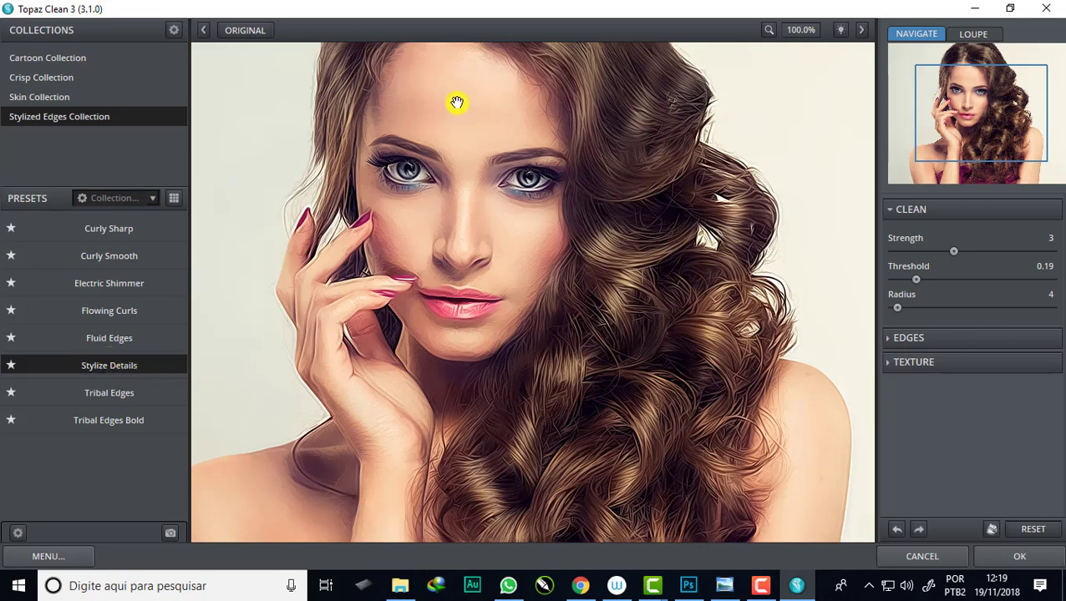
left_click_drag(457, 102, 460, 215)
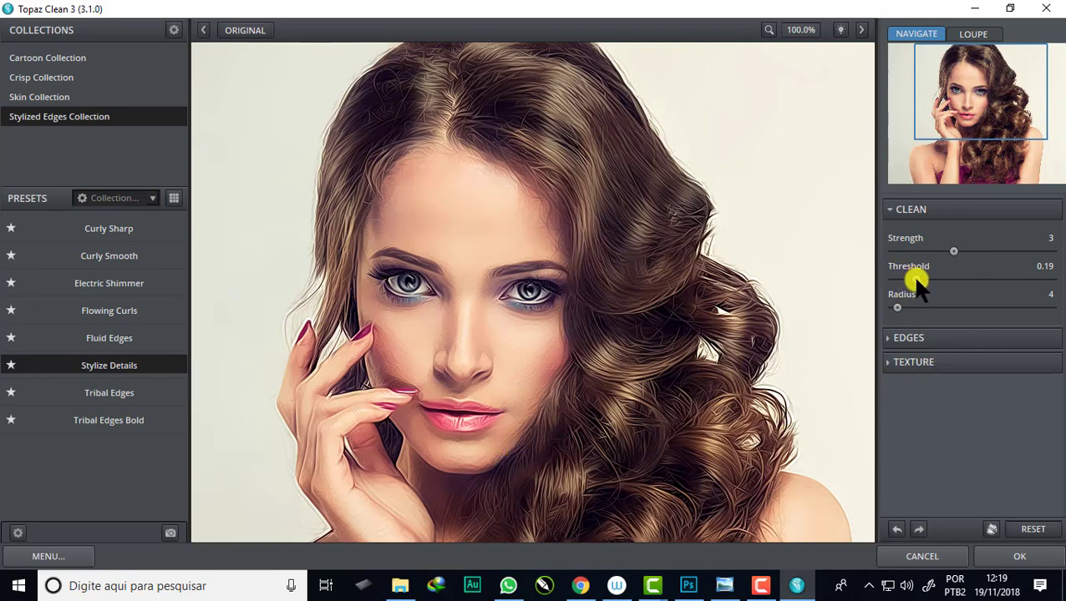
left_click_drag(917, 280, 971, 277)
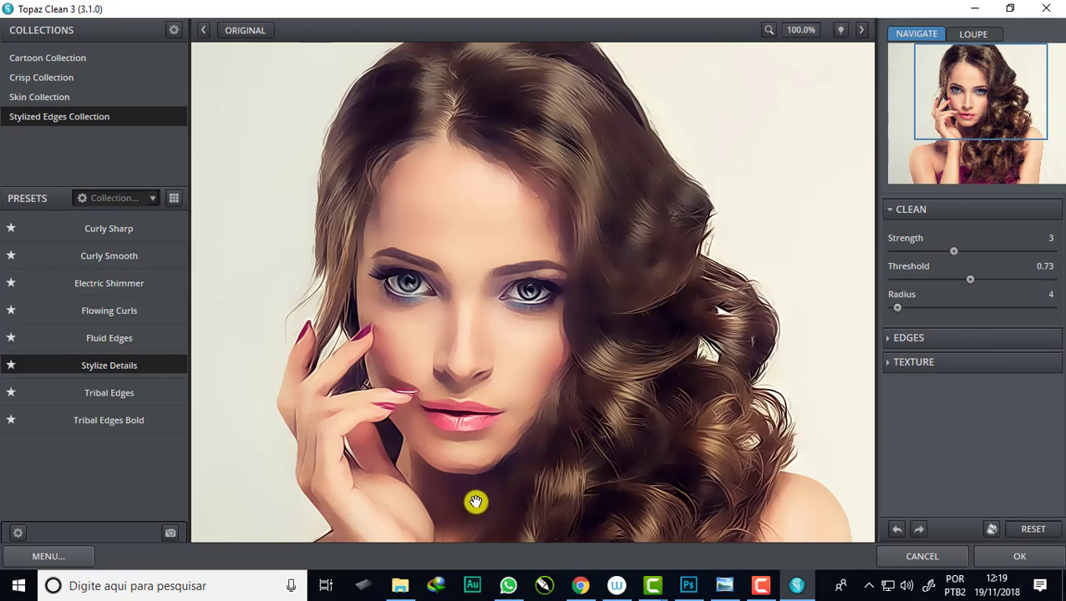
left_click_drag(484, 334, 505, 227)
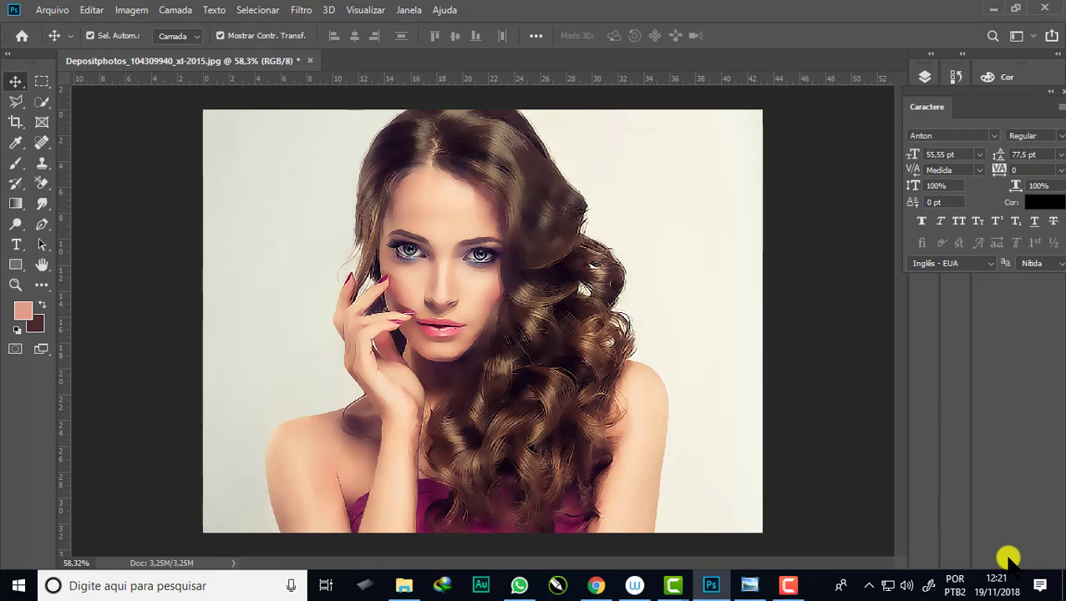
Zoom in to 200% and pan around to inspect the brushwork, then zoom back out.
key("ctrl")
key("ctrl+plus")
key("ctrl+plus")
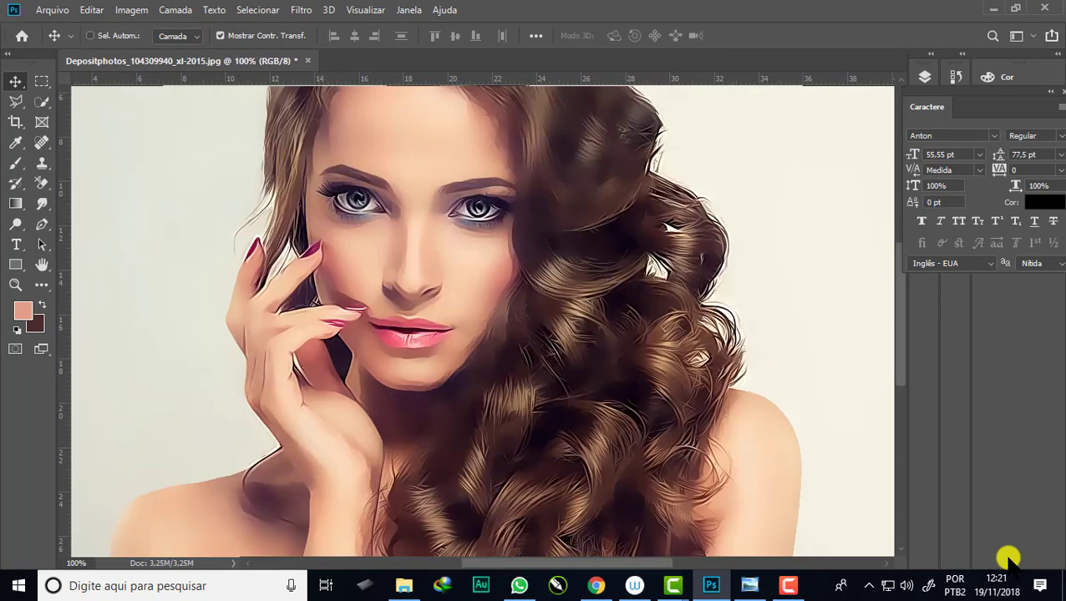
key("ctrl+plus")
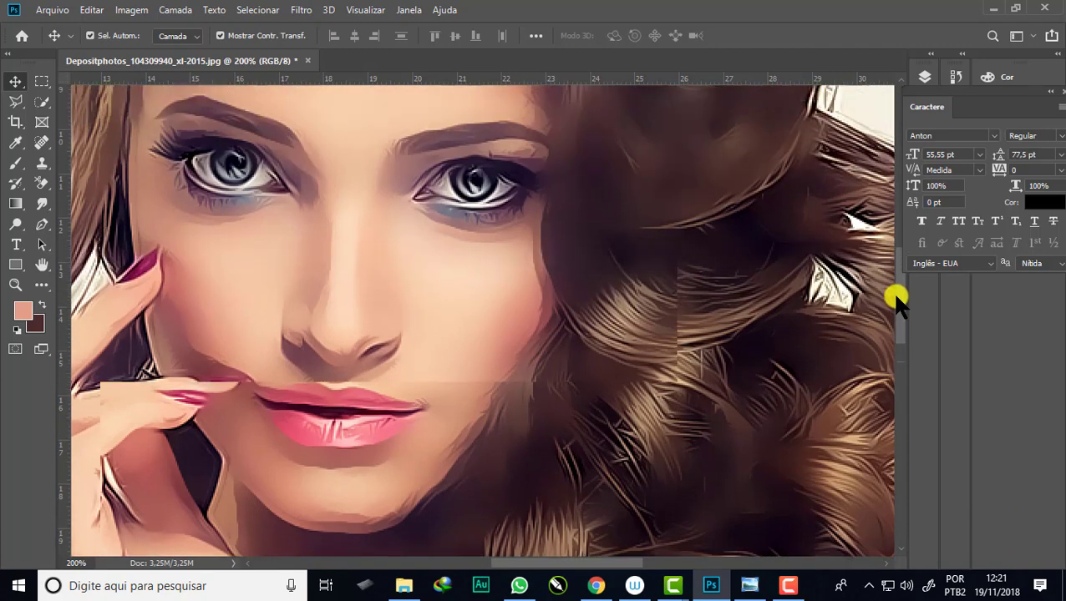
left_click_drag(900, 313, 892, 290)
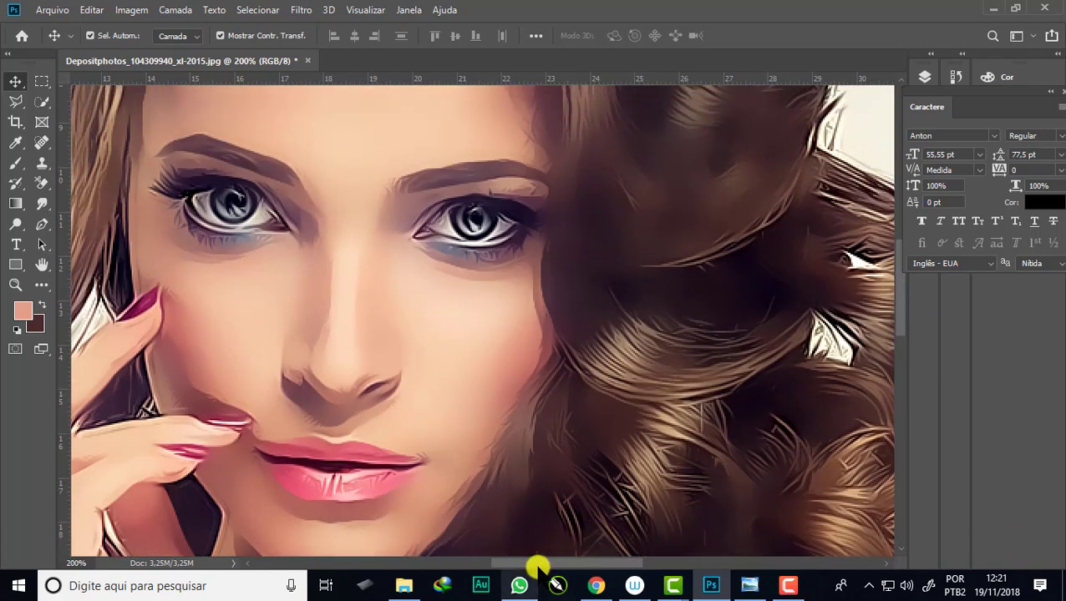
left_click_drag(537, 567, 506, 558)
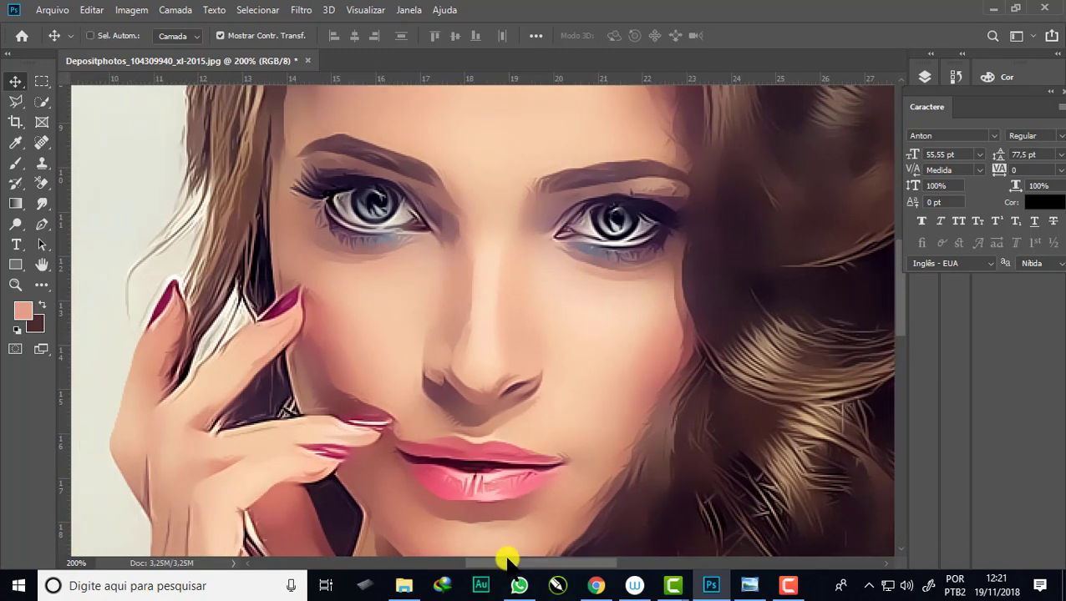
key("ctrl+minus")
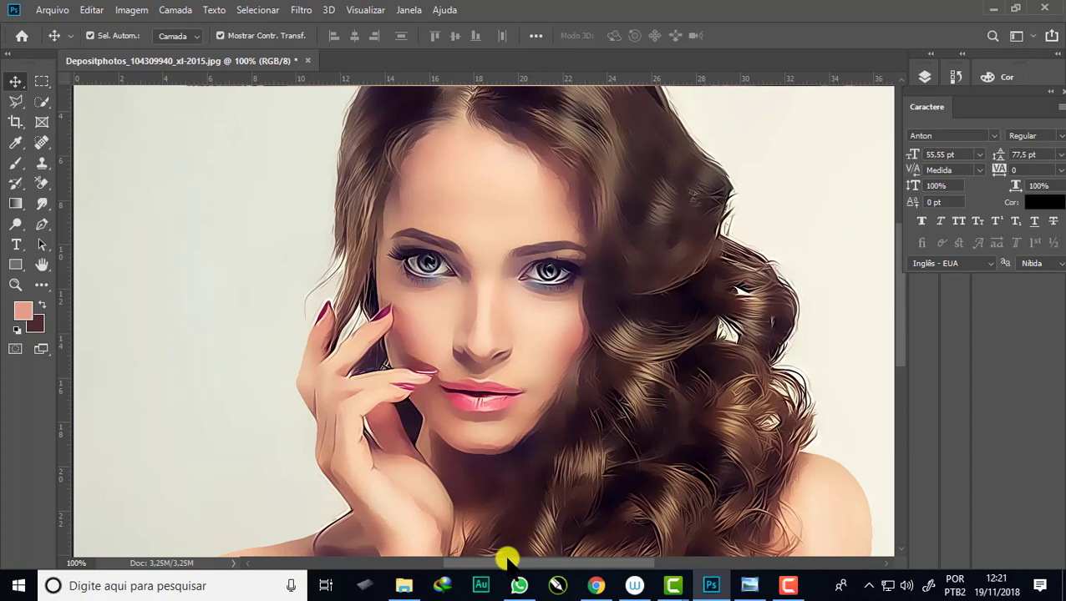
scroll(488, 369, "up", 2)
scroll(487, 368, "up", 2)
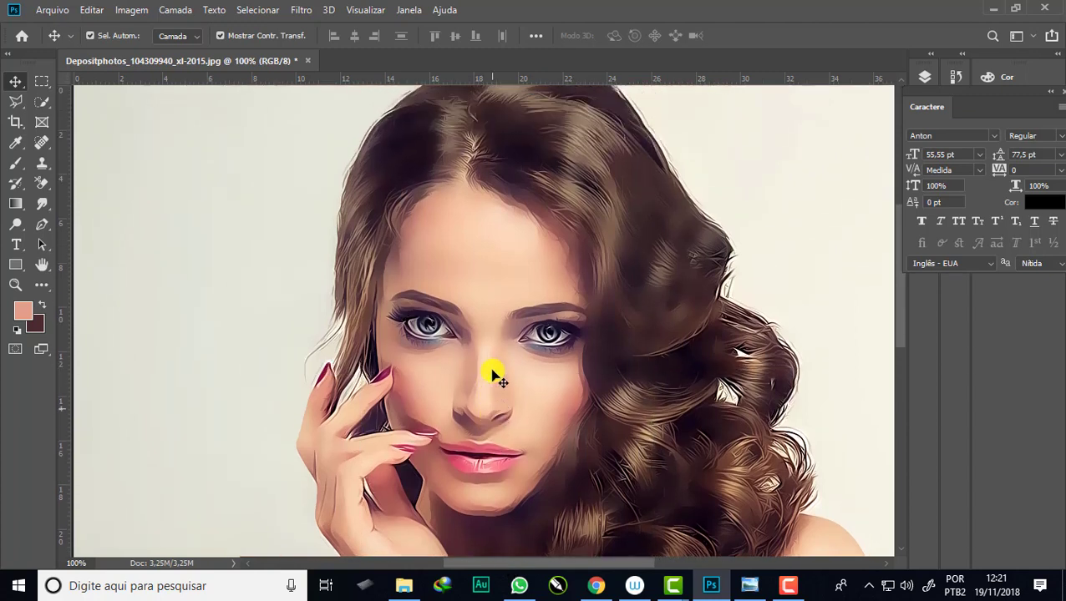
scroll(468, 250, "up", 2)
scroll(418, 194, "down", 2)
Switch to the ordinary Brush tool in Multiplicação blend mode.
left_click(47, 211)
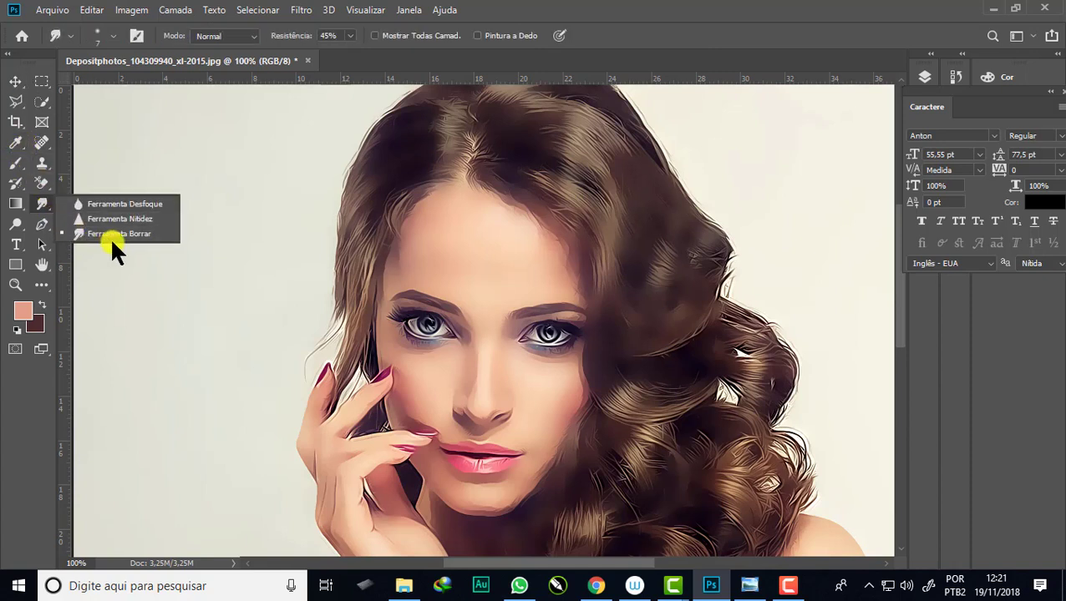
key("shift+alt+m")
left_click(22, 167)
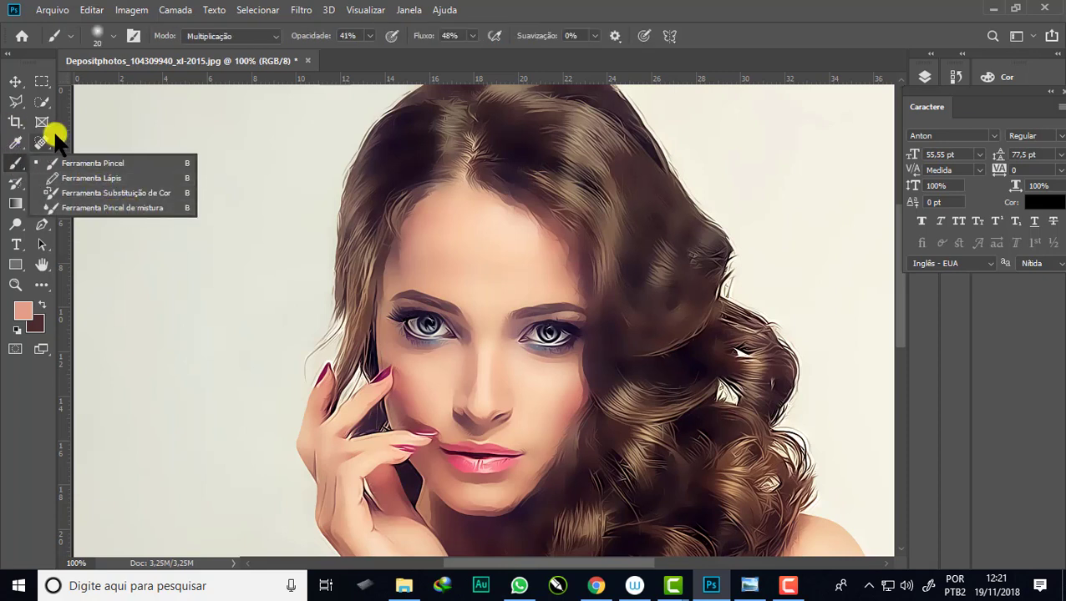
left_click(610, 62)
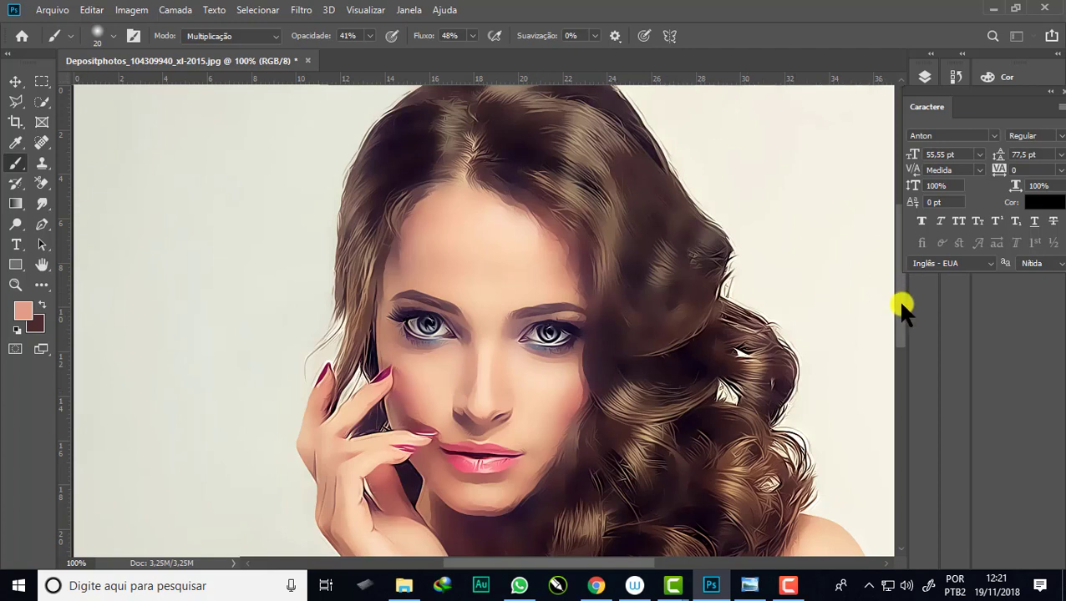
left_click_drag(897, 306, 898, 317)
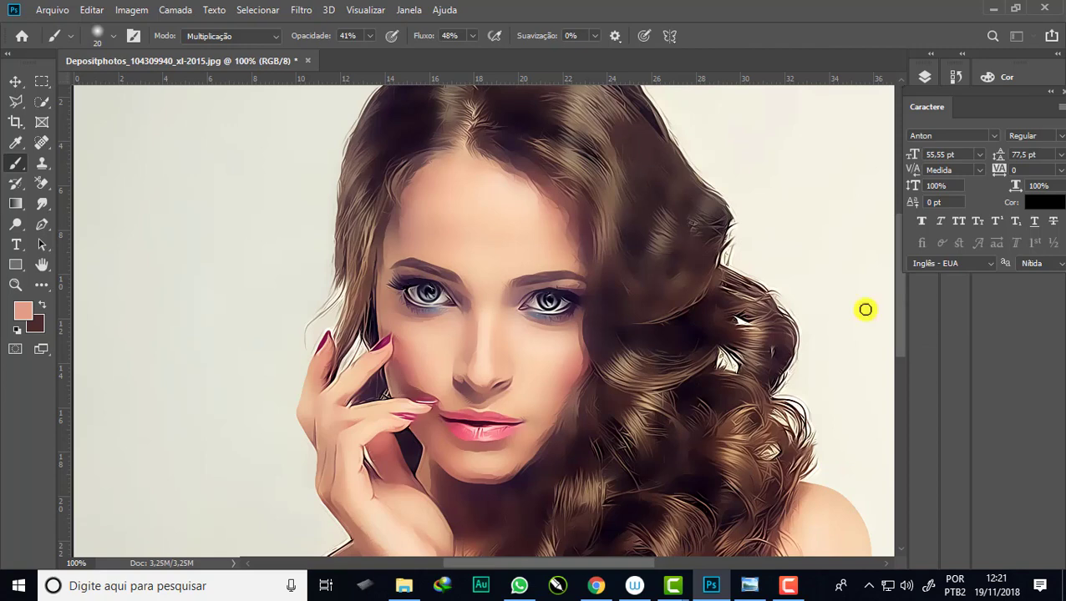
Save the portrait as JPEG pintura 01 at quality 12, close it, and return to the photos folder.
left_click(49, 11)
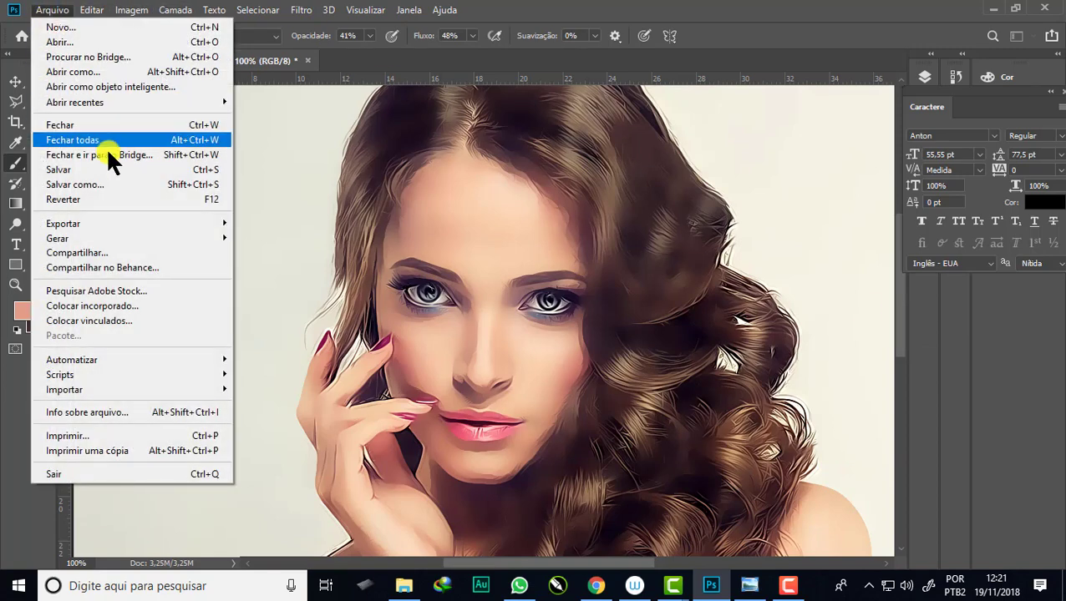
left_click(80, 180)
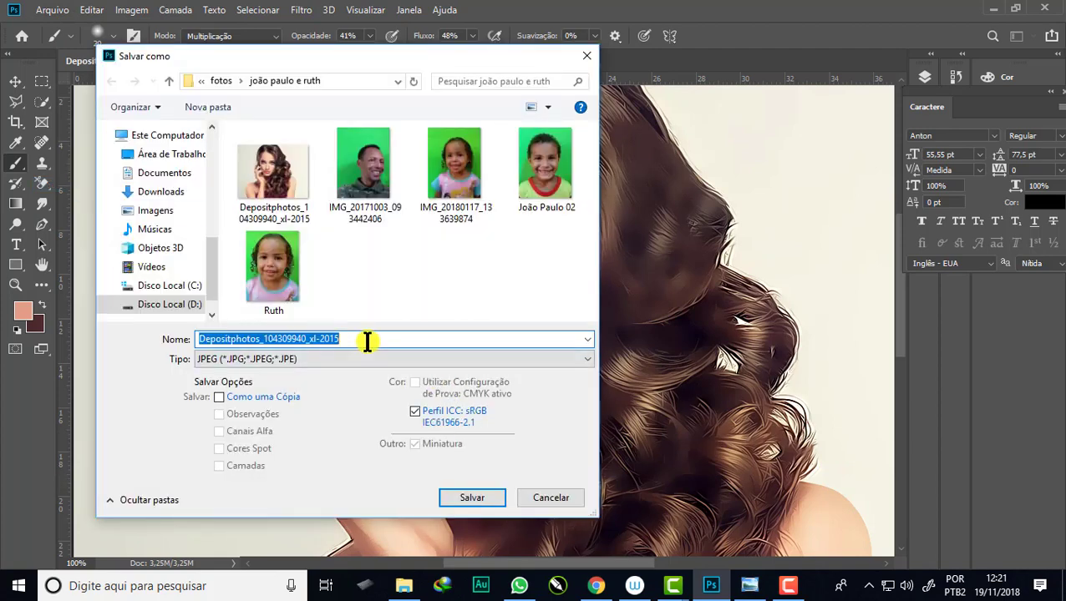
type("pintura")
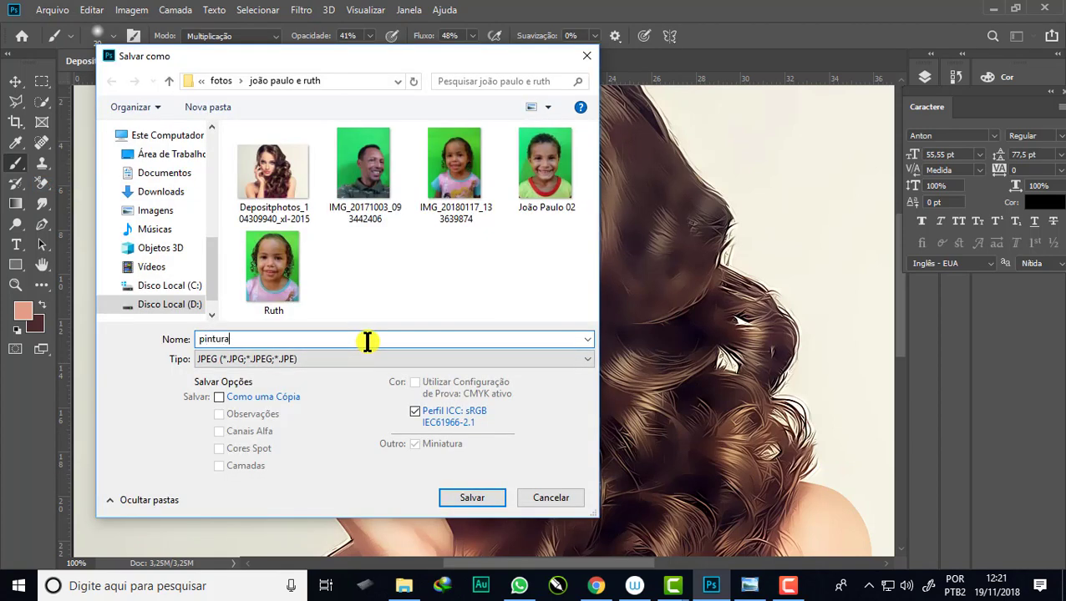
type(" 0")
type("1")
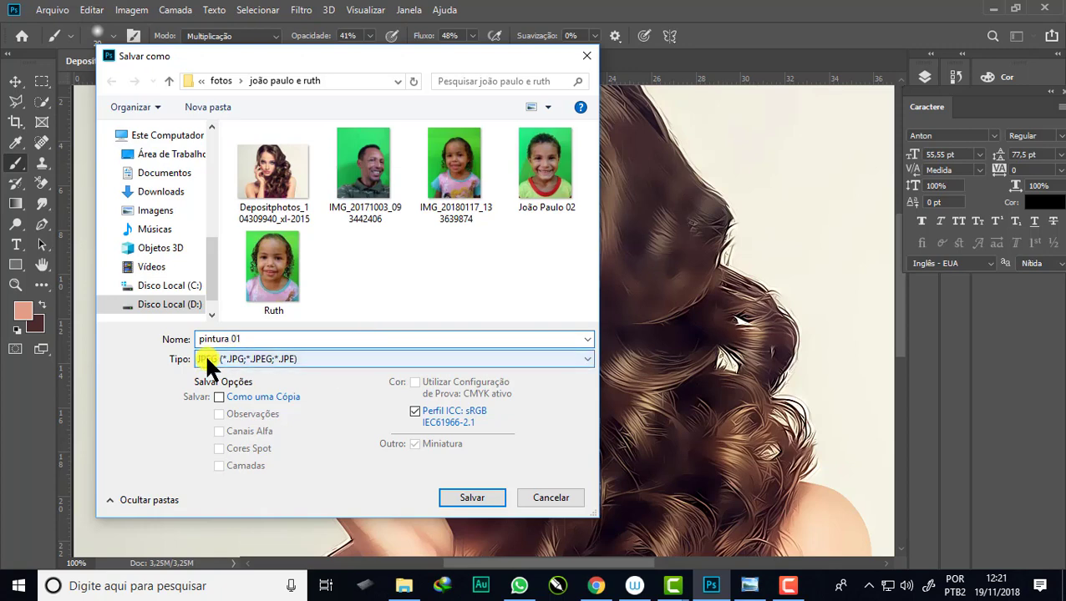
left_click(453, 496)
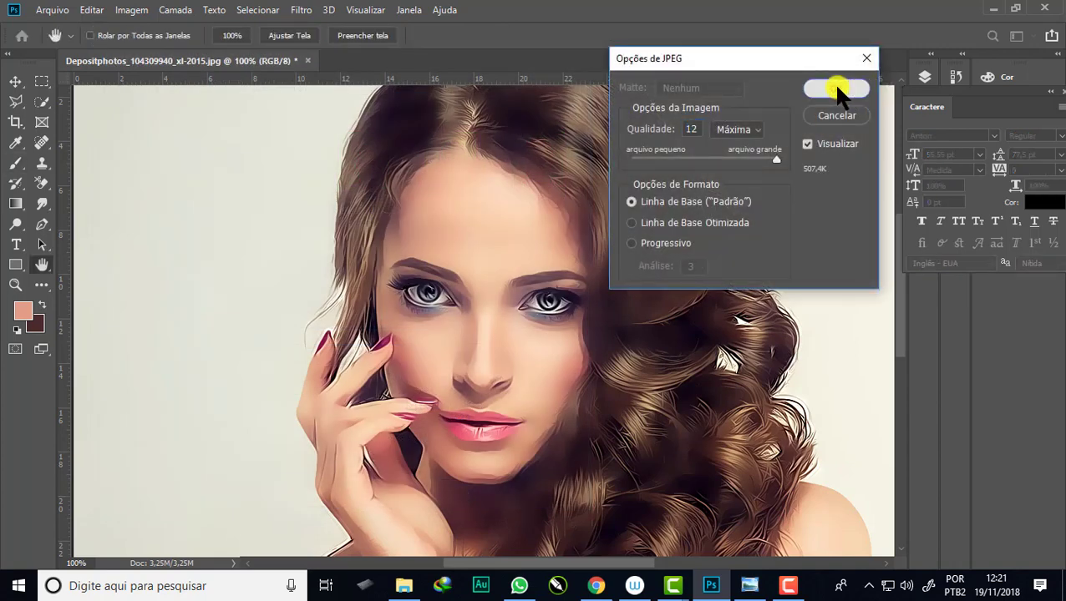
left_click(835, 87)
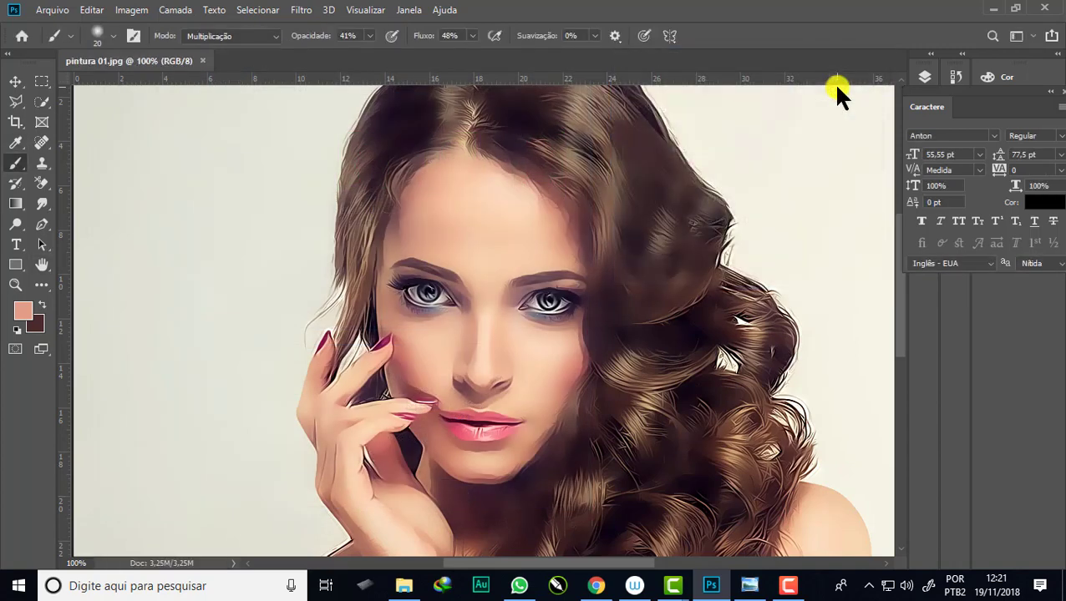
left_click(202, 60)
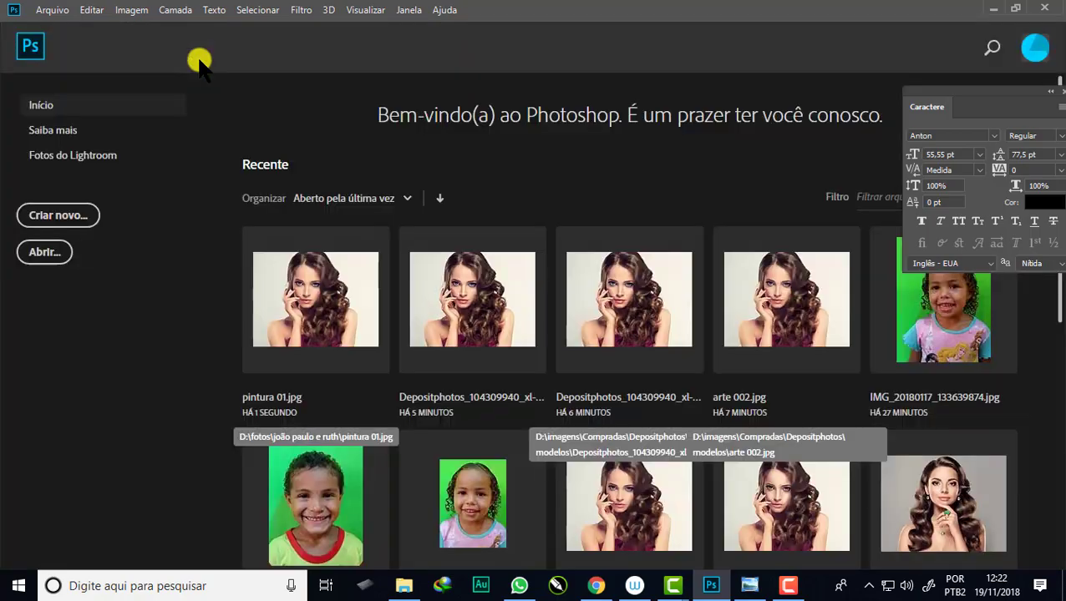
key("alt+Tab")
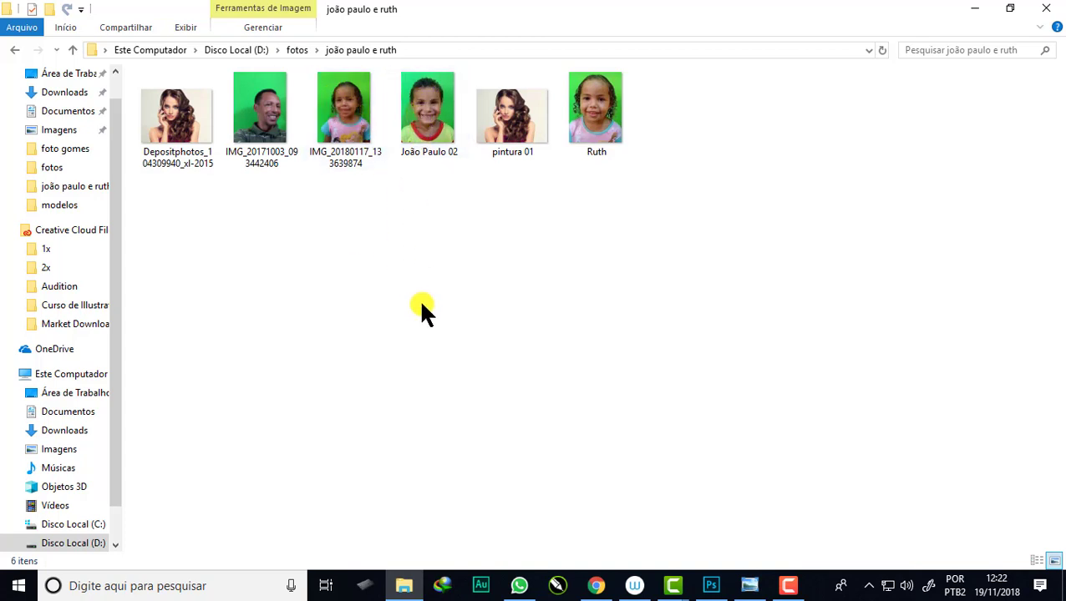
Drag the smiling boy's green-screen photo into Photoshop and run Topaz Clean 3 on it.
mouse_move(420, 99)
left_mouse_down()
mouse_move(700, 536)
mouse_move(518, 317)
left_mouse_up()
left_click(300, 9)
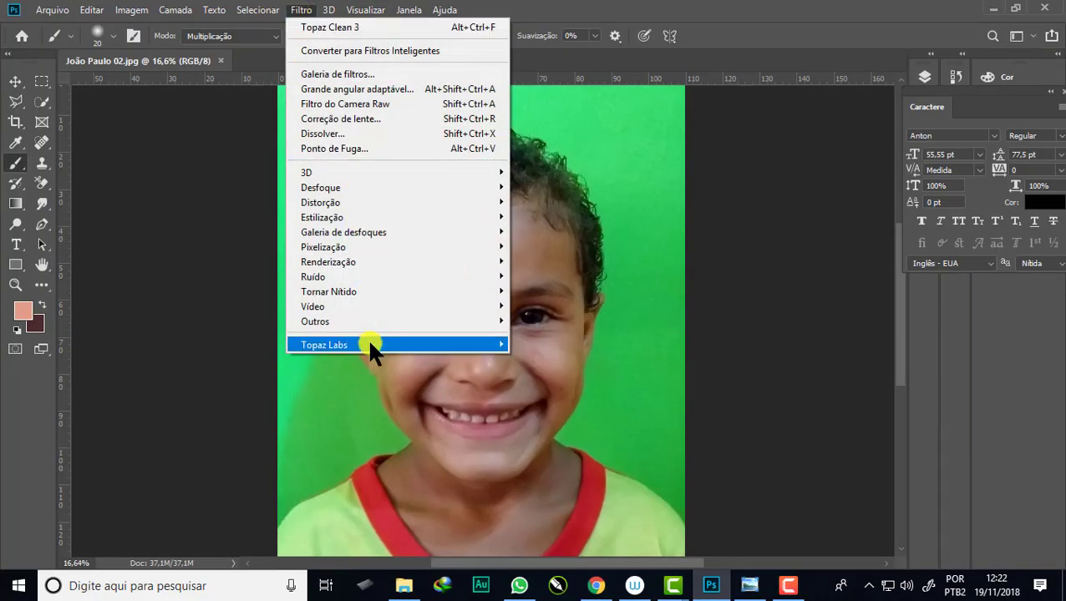
mouse_move(351, 345)
left_click(562, 344)
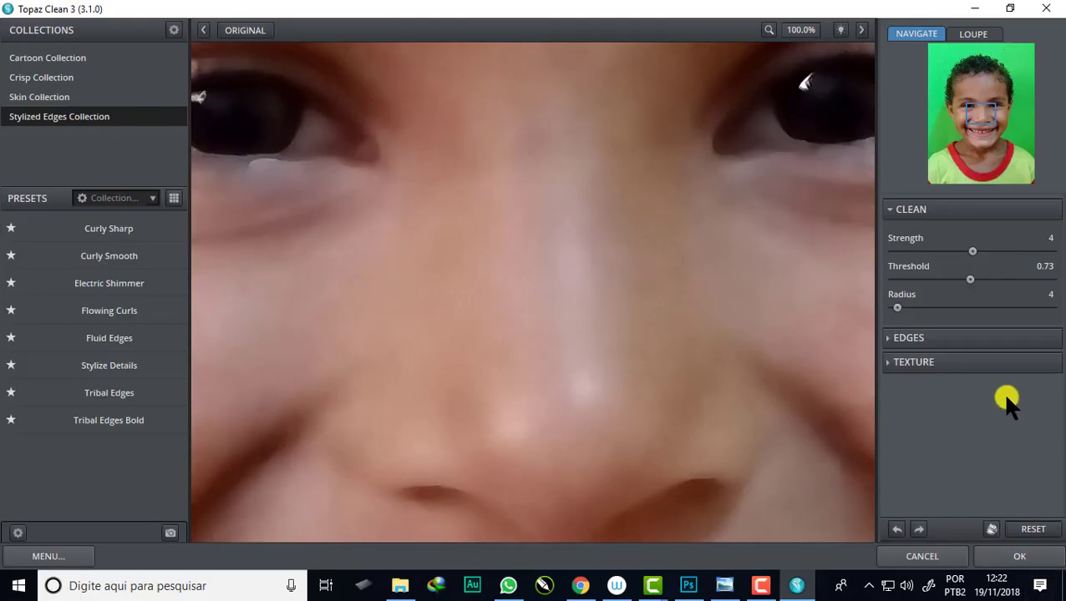
Fit the boy's photo to the preview and apply Cartoon Collection's Vector Effect Detailed preset.
key("ctrl+0")
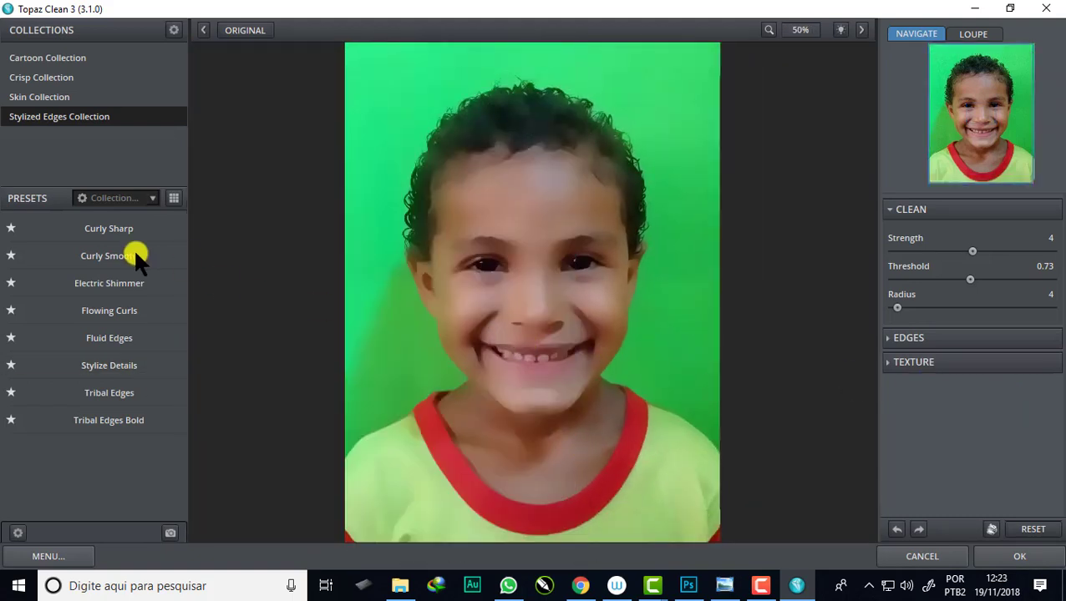
left_click(39, 58)
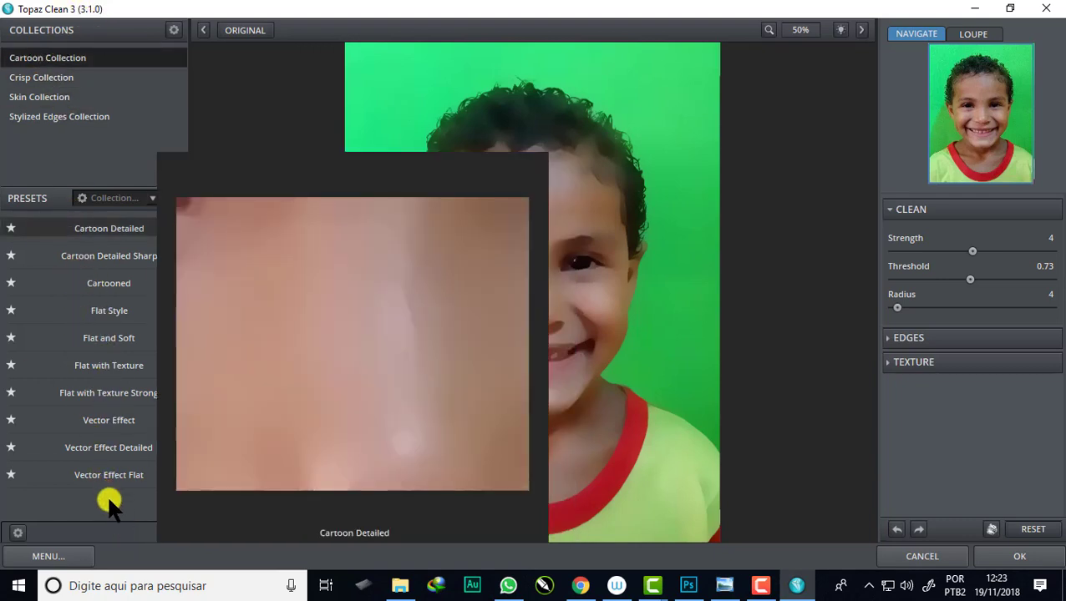
mouse_move(108, 420)
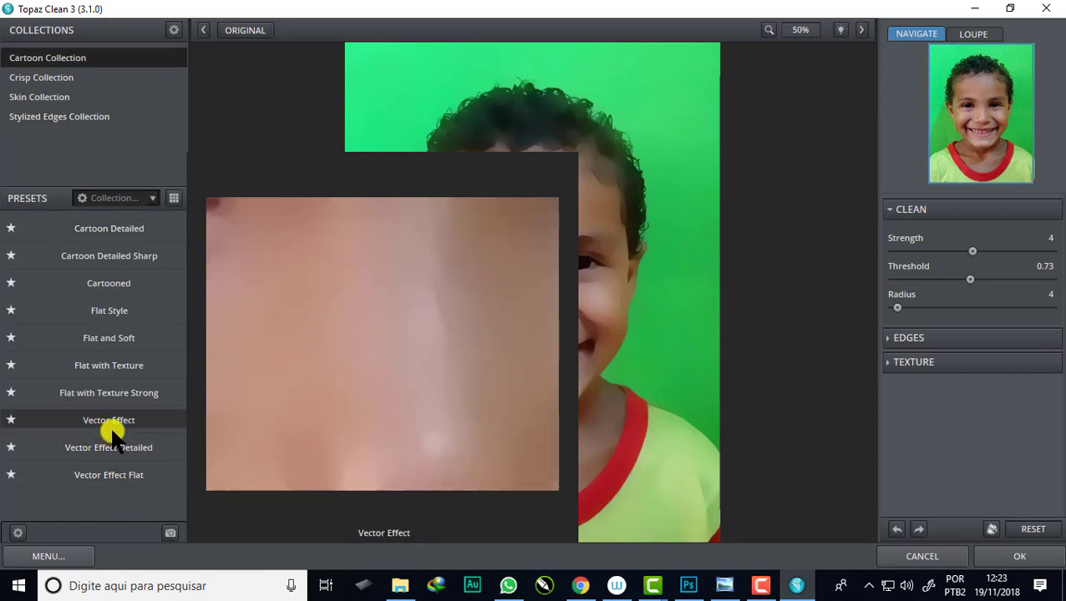
left_click(111, 425)
left_click(108, 447)
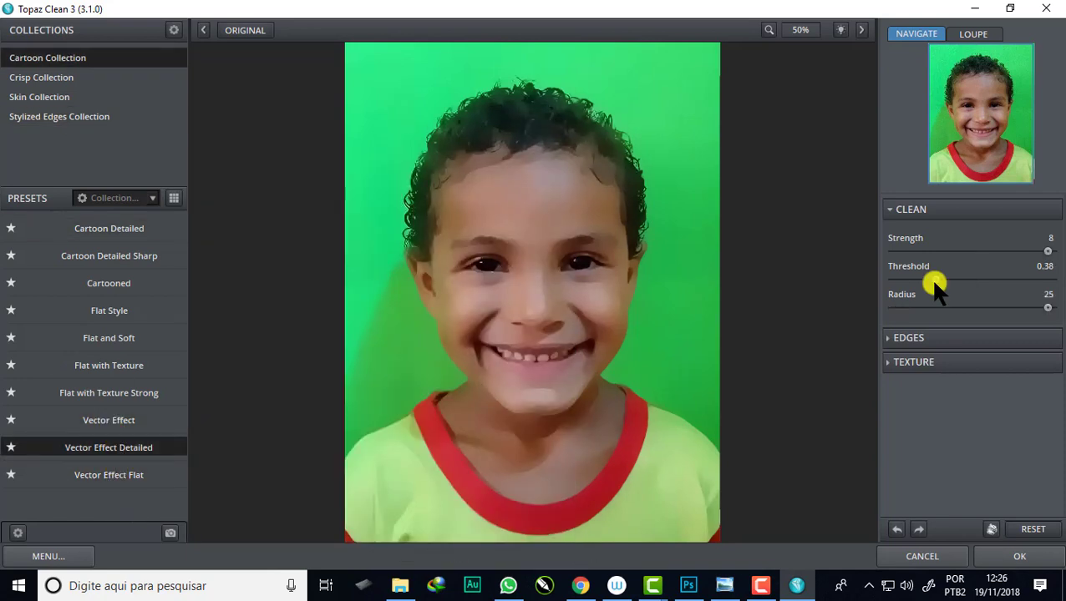
Drag Threshold from 0.38 down to 0.19, then list the Stylized Edges Collection presets.
left_click_drag(935, 282, 915, 282)
left_click(48, 117)
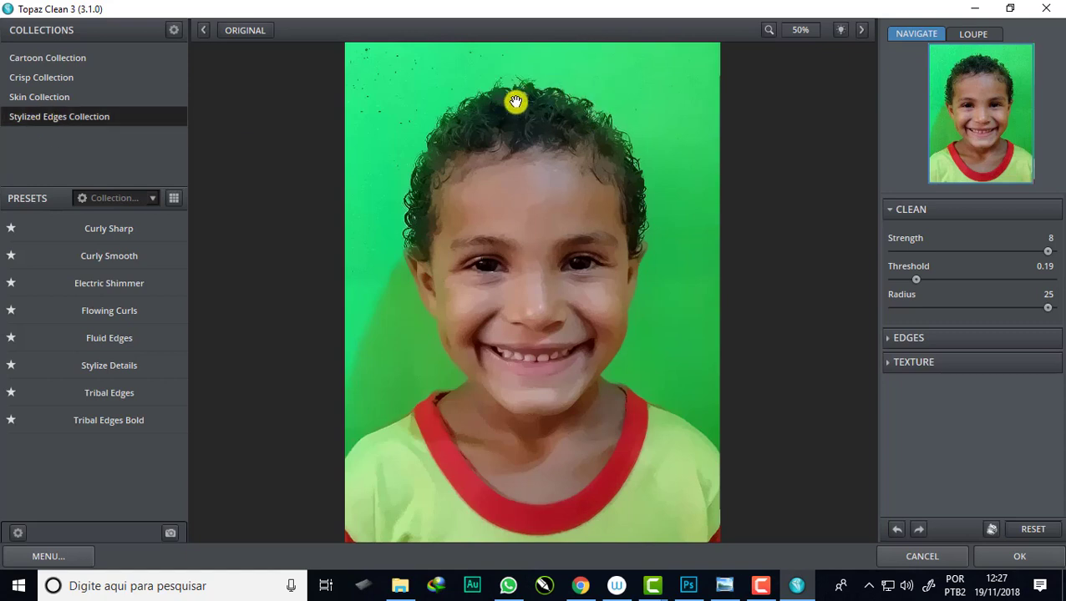
Reset the settings, choose the Curly Sharp preset and apply it to the boy's portrait.
left_click(1032, 529)
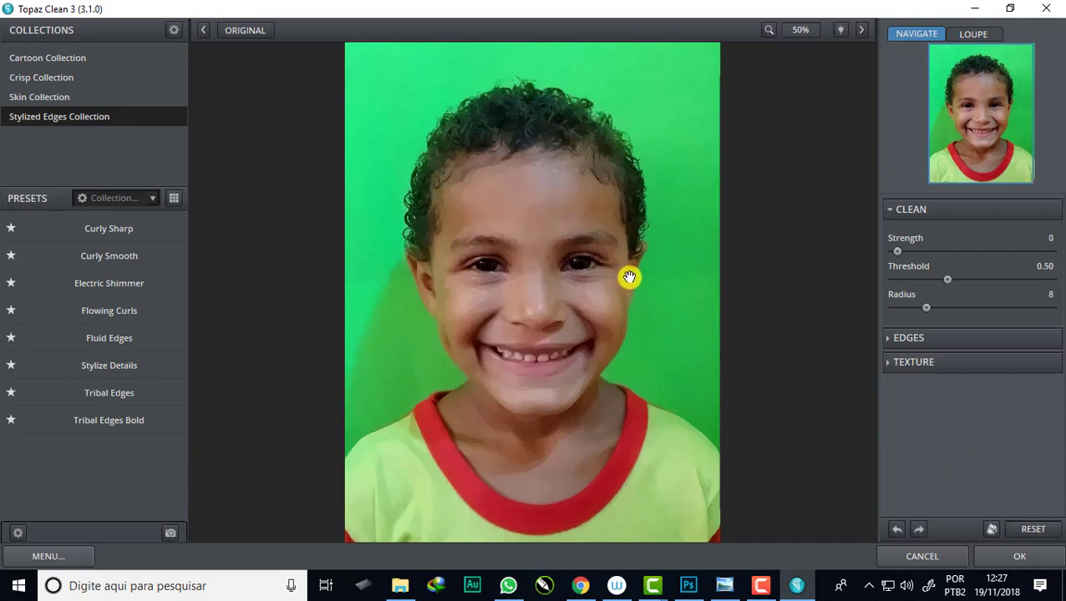
left_click(100, 229)
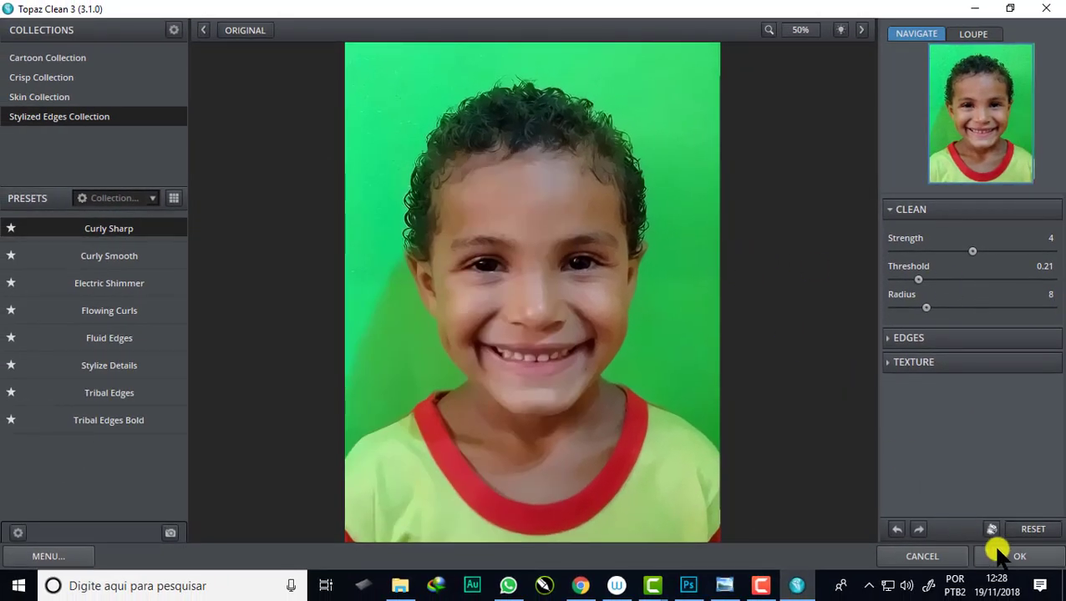
left_click(1020, 556)
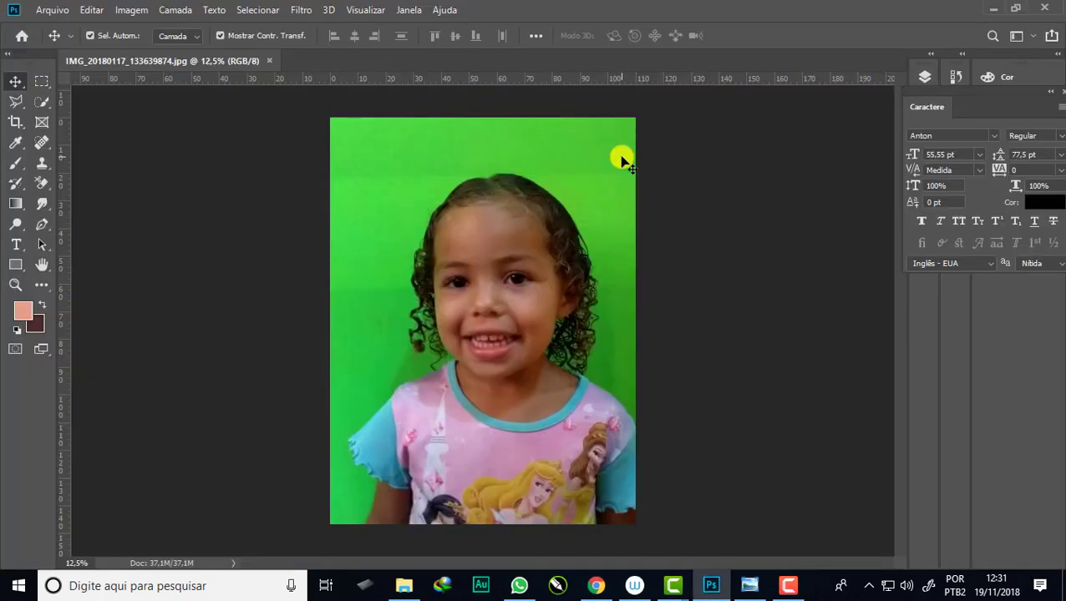
Zoom around the girl's photo, launch Topaz Clean 3 from the Filter menu and zoom onto her face.
scroll(484, 225, "up", 2)
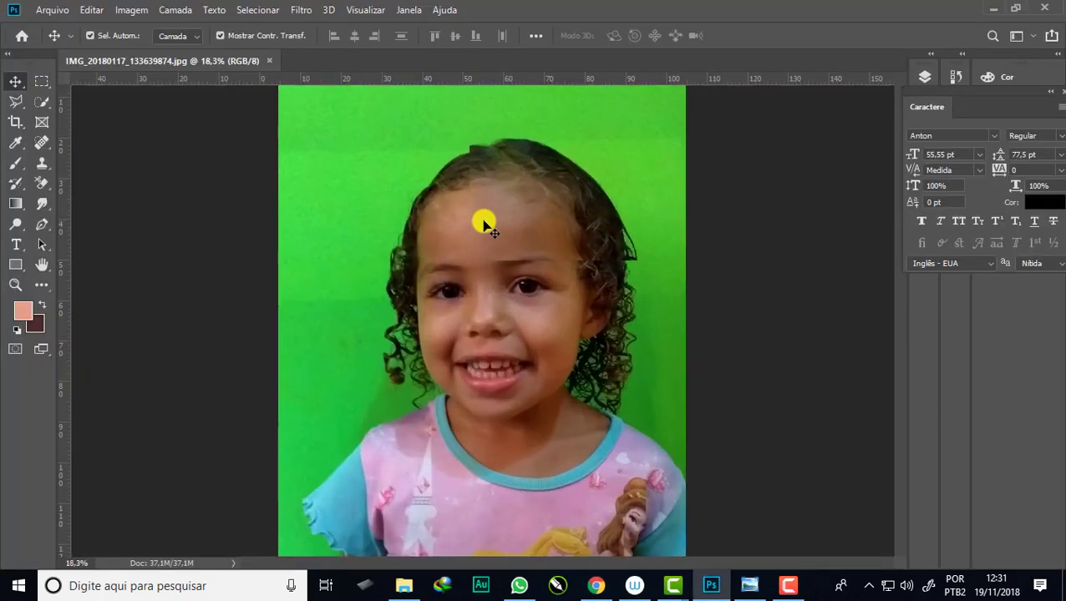
scroll(504, 210, "up", 2)
scroll(505, 209, "up", 1)
scroll(445, 191, "down", 1)
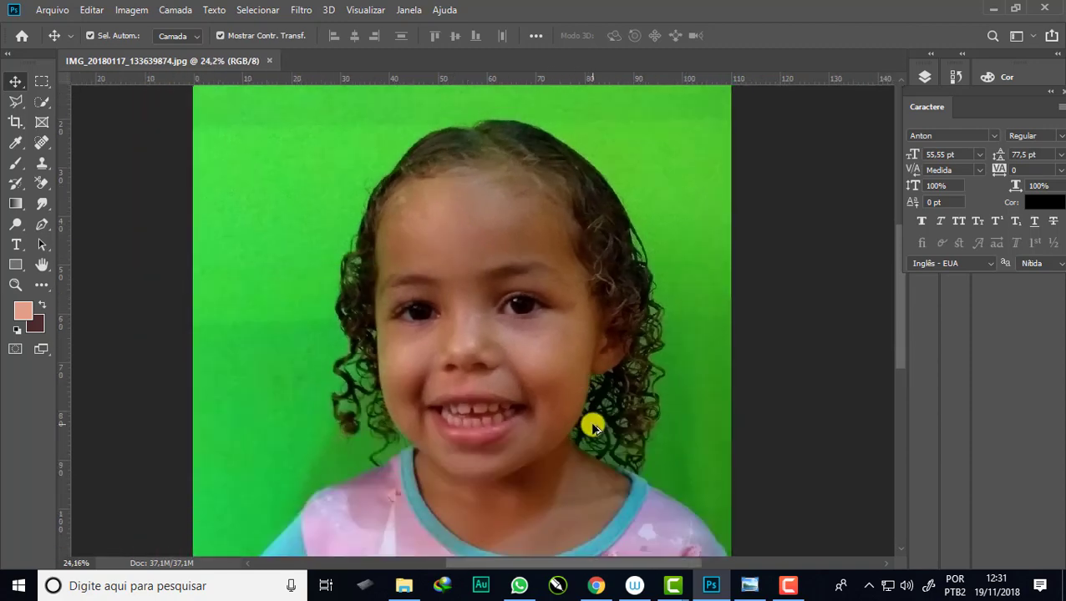
scroll(590, 423, "up", 1)
scroll(452, 321, "down", 1)
scroll(418, 320, "down", 2)
scroll(418, 320, "up", 2)
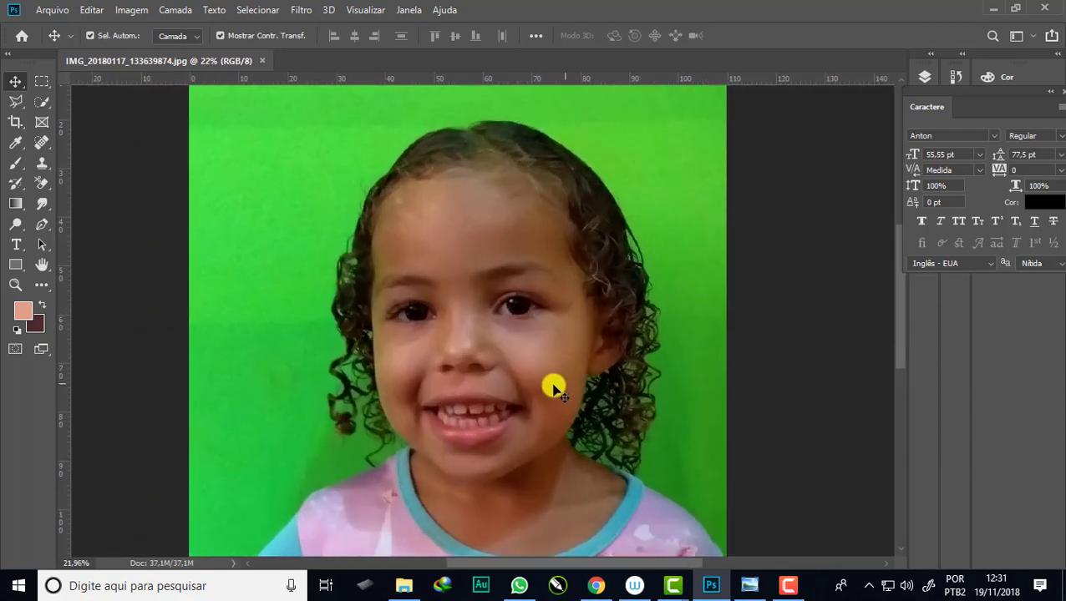
scroll(430, 314, "down", 1)
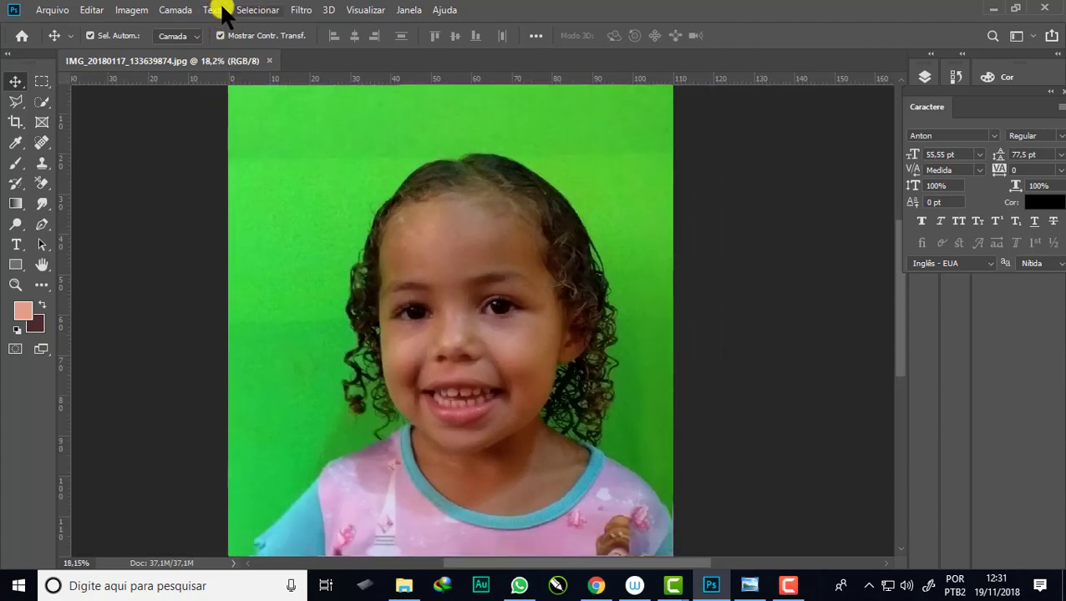
left_click(301, 9)
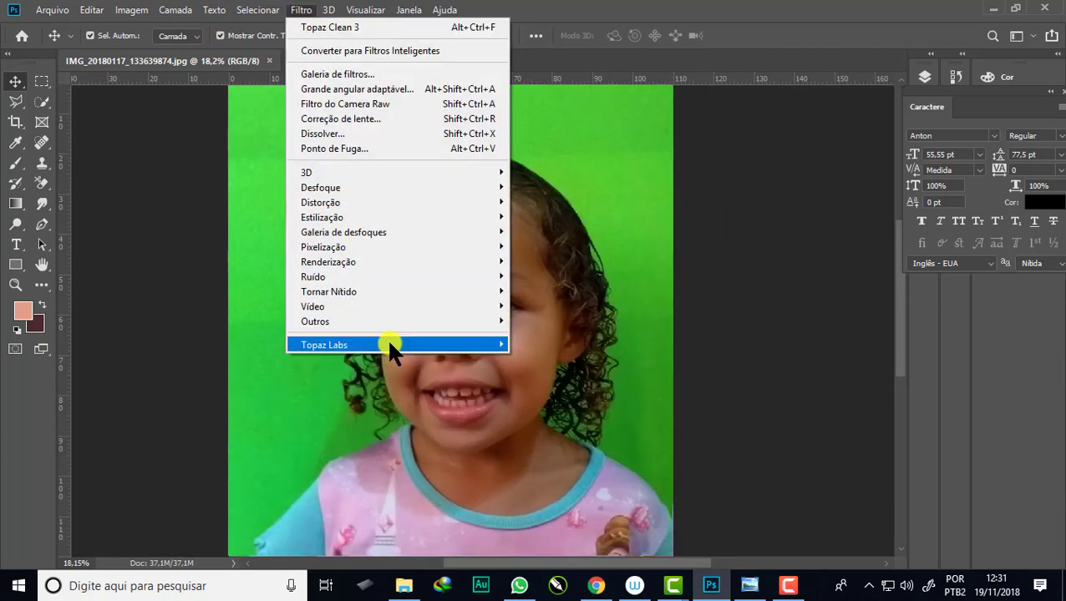
left_click(550, 345)
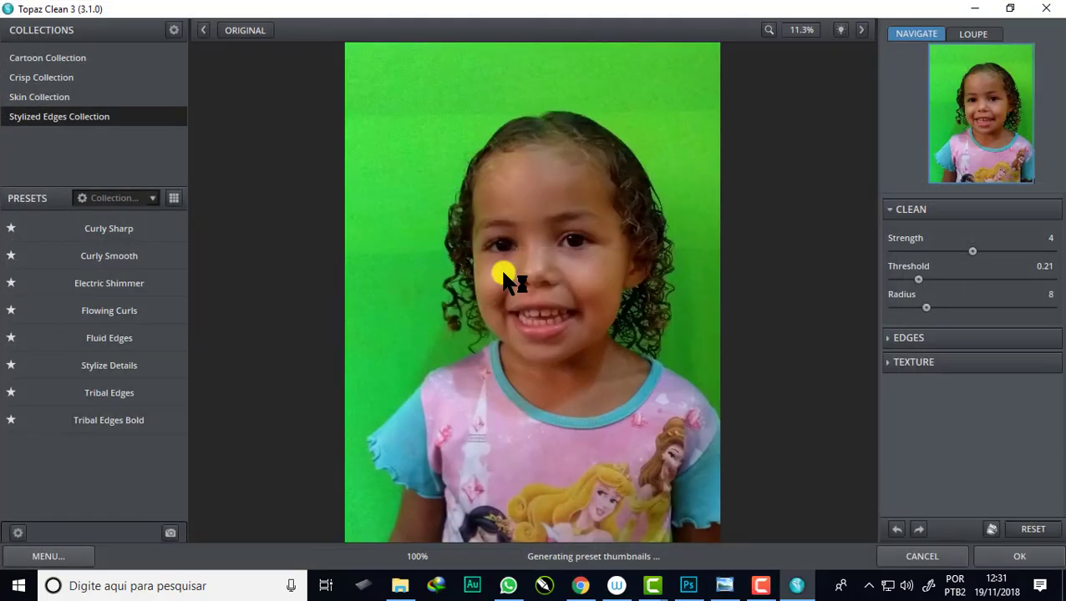
left_click(504, 275)
Zoom and pan the preview to see more of the girl's face.
scroll(504, 284, "down", 1)
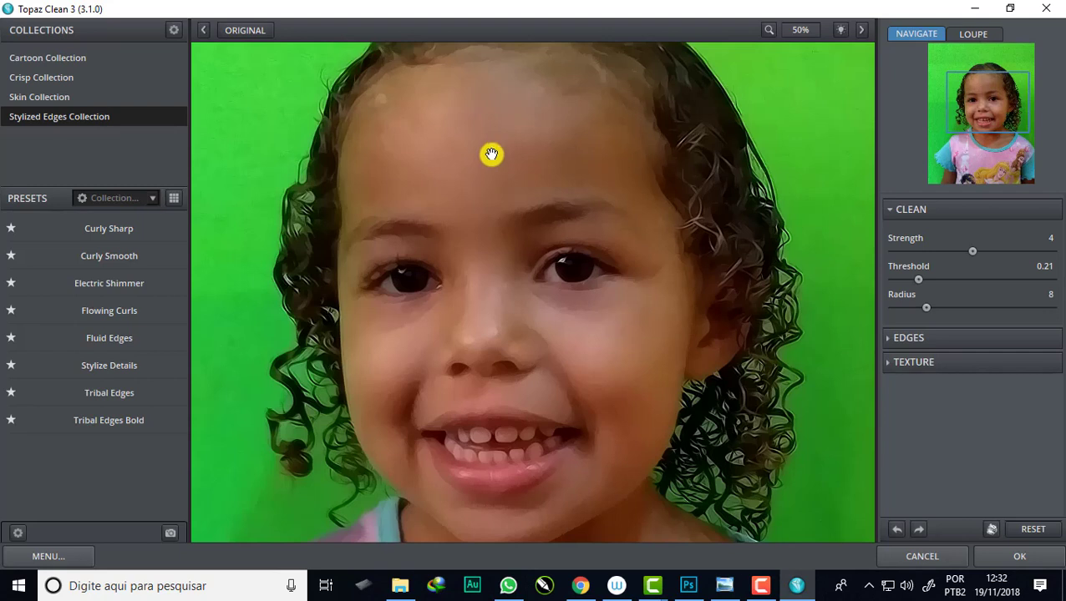
left_click_drag(491, 152, 488, 203)
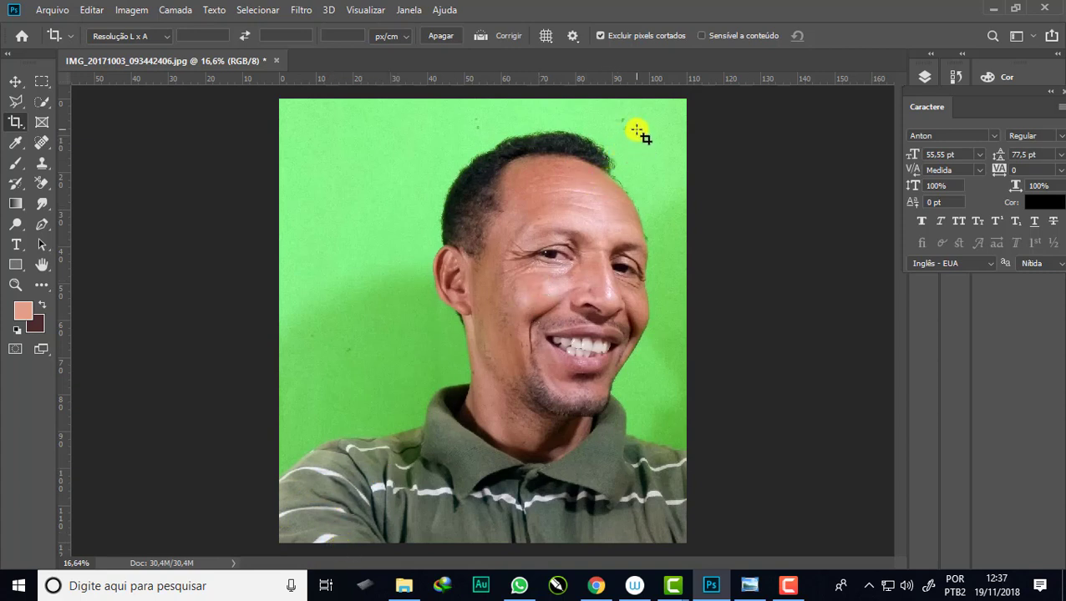
Switch to the Move tool and zoom in and out on the man's face.
left_click(16, 79)
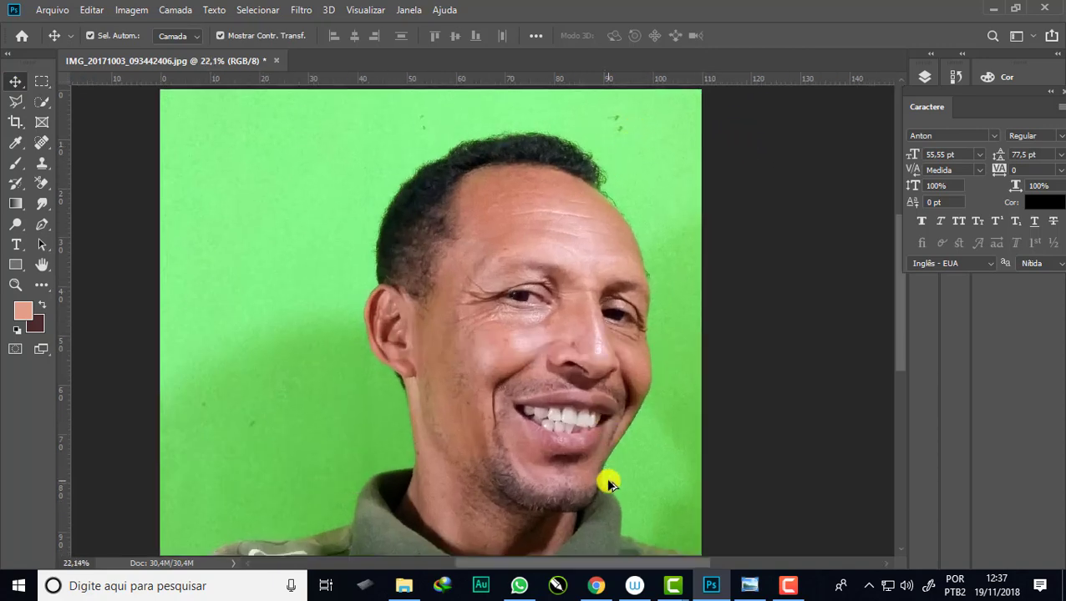
scroll(605, 477, "up", 2)
scroll(606, 459, "up", 1)
scroll(606, 435, "up", 1)
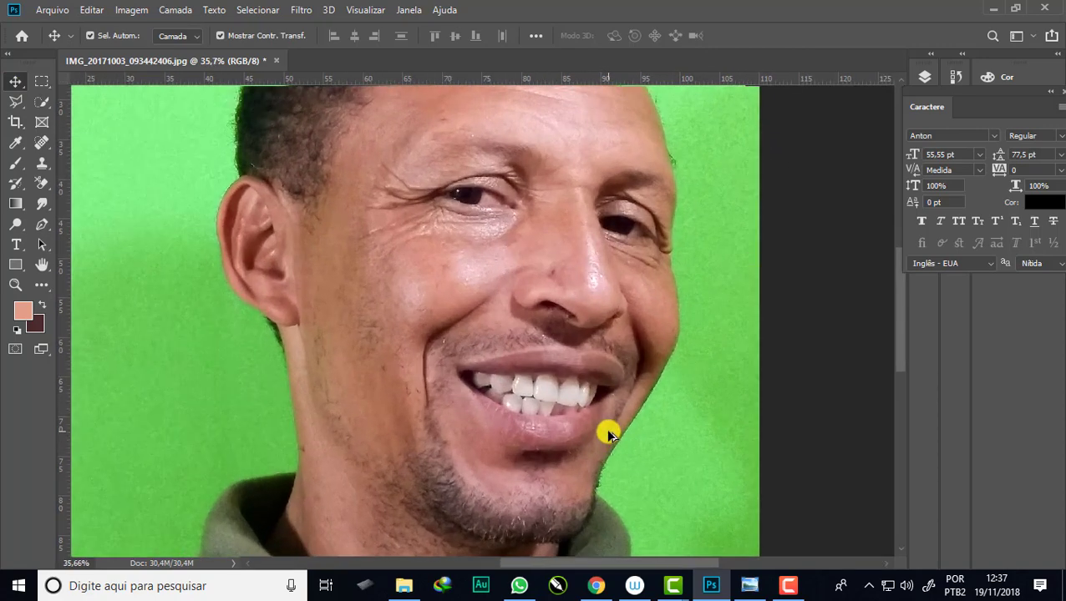
scroll(544, 195, "up", 1)
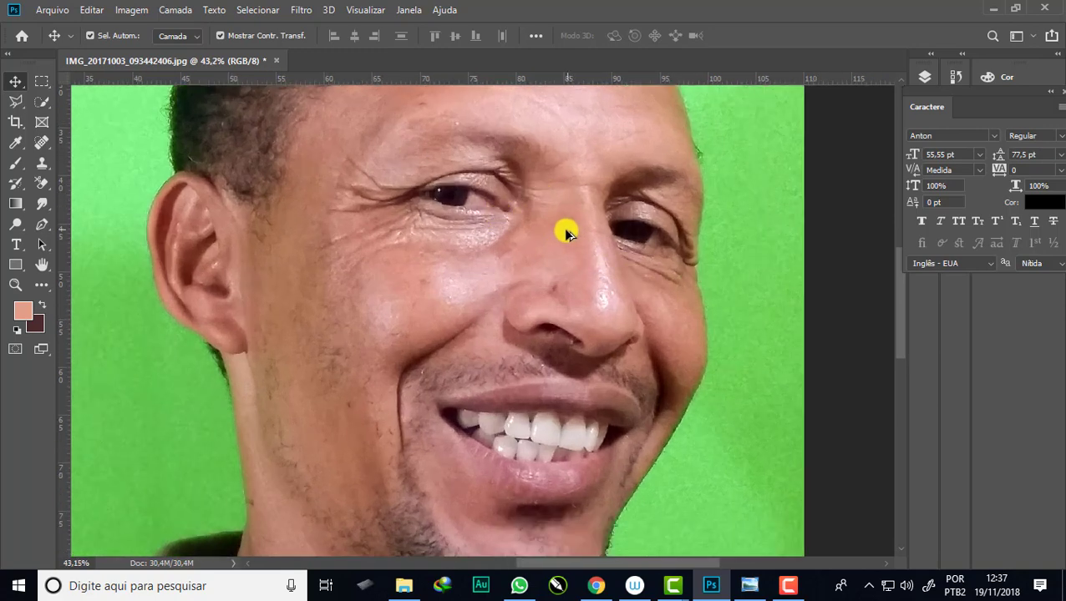
scroll(558, 240, "down", 1)
scroll(488, 185, "up", 1)
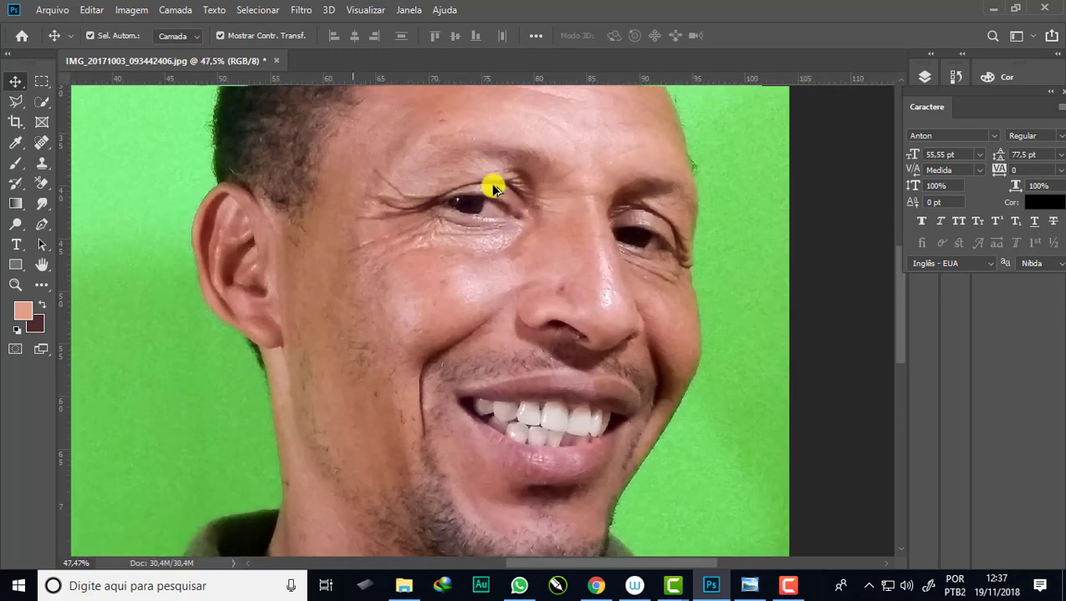
scroll(481, 194, "up", 1)
scroll(476, 199, "up", 2)
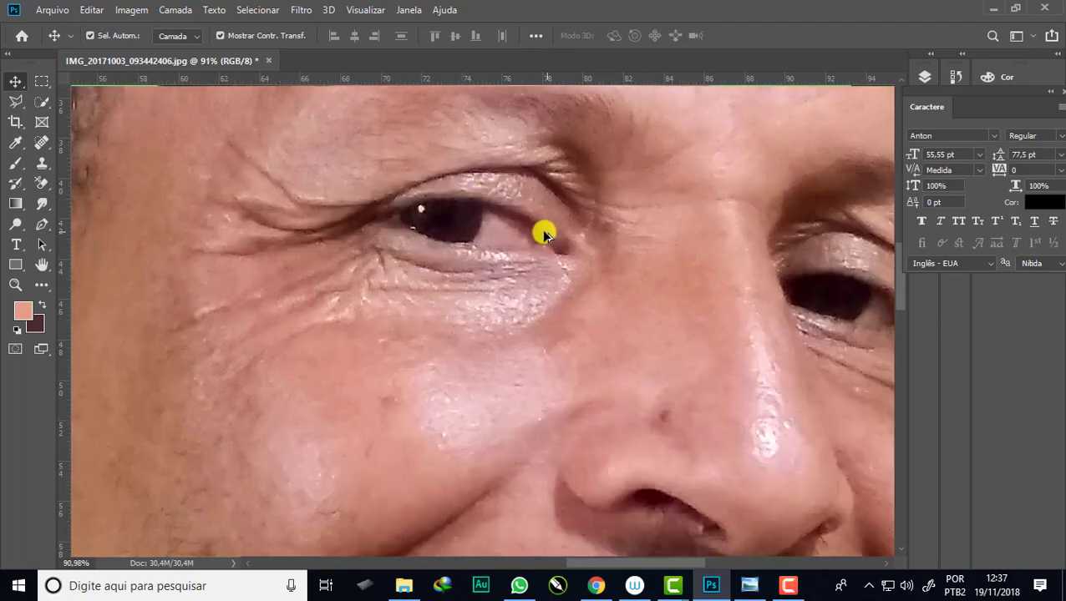
scroll(438, 213, "down", 2)
scroll(459, 213, "down", 2)
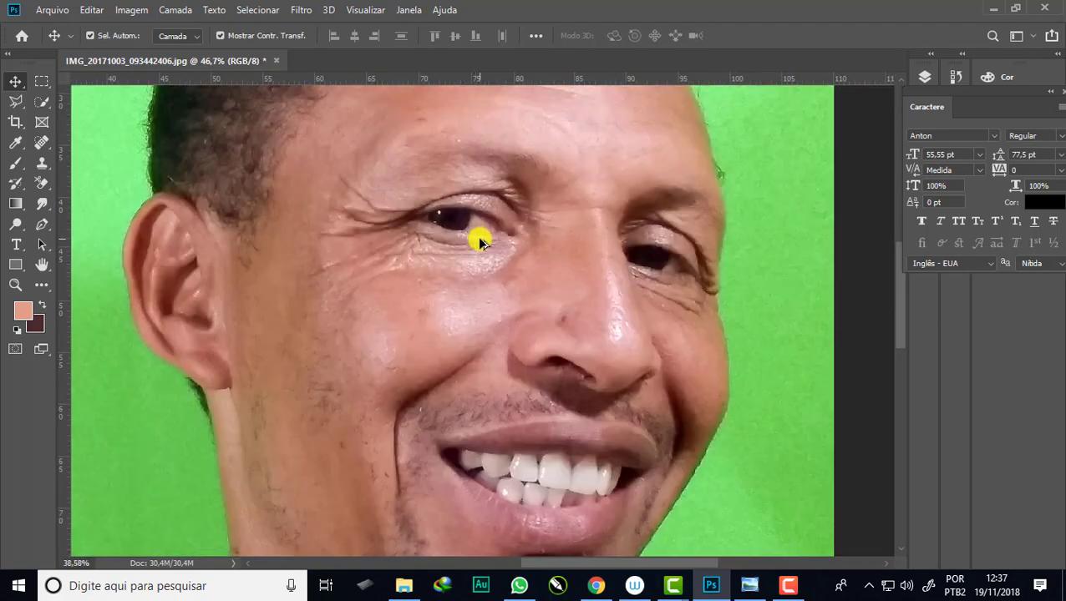
scroll(476, 233, "down", 1)
scroll(483, 244, "down", 1)
scroll(482, 246, "down", 1)
scroll(480, 244, "down", 1)
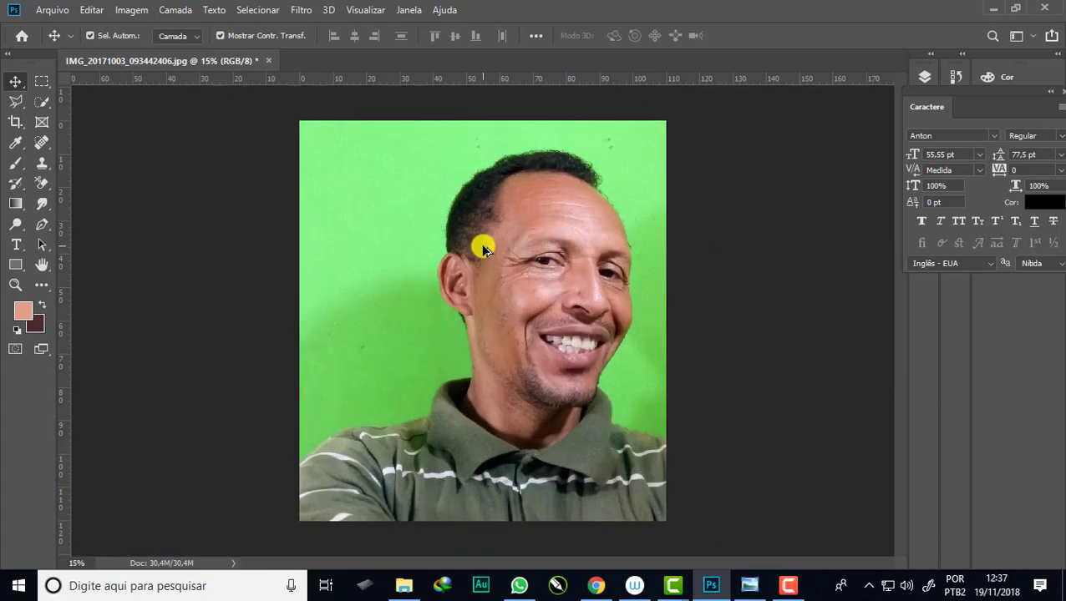
scroll(538, 342, "up", 2)
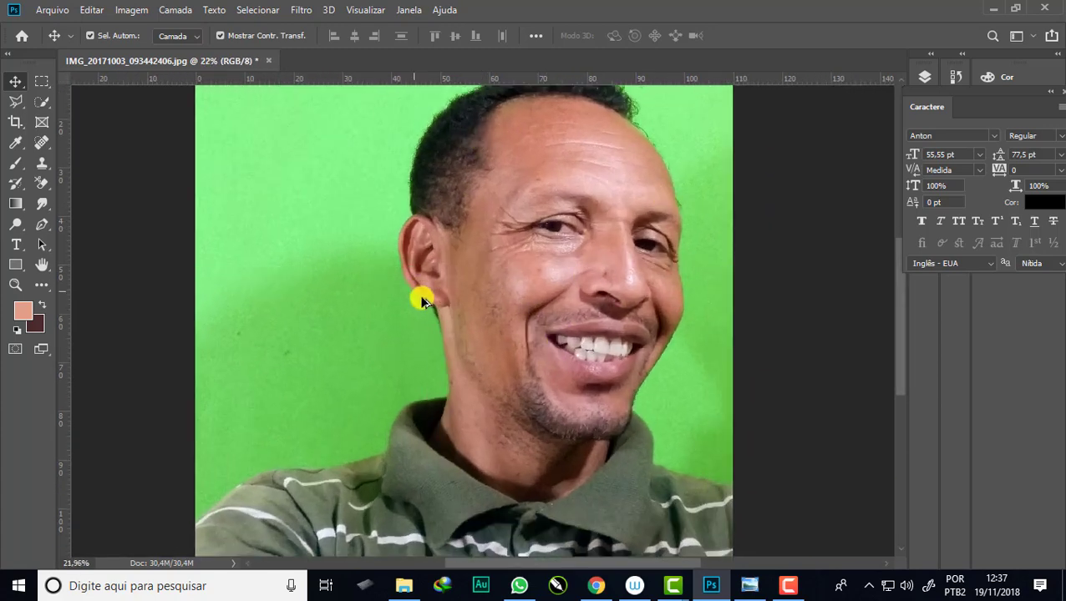
scroll(479, 322, "down", 1)
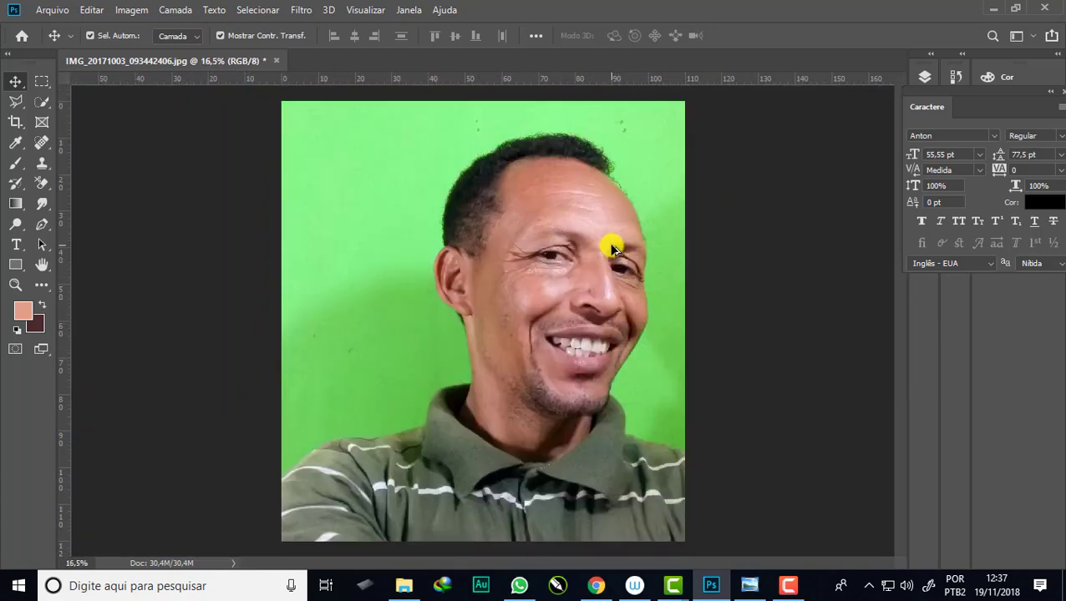
scroll(613, 247, "down", 1)
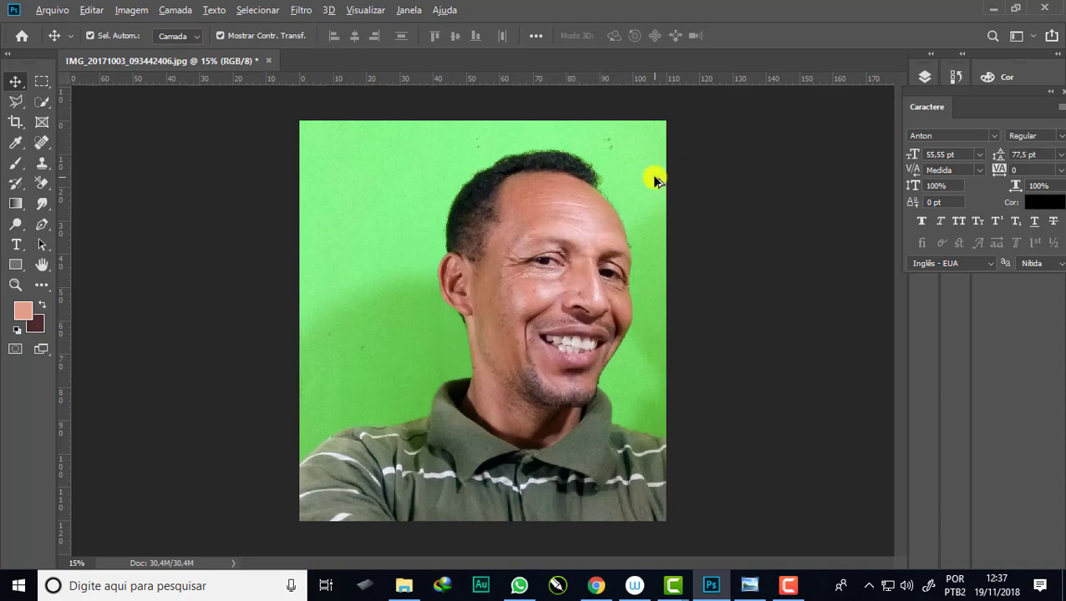
scroll(655, 182, "up", 2)
scroll(630, 210, "up", 1)
scroll(633, 205, "up", 2)
scroll(614, 331, "up", 2)
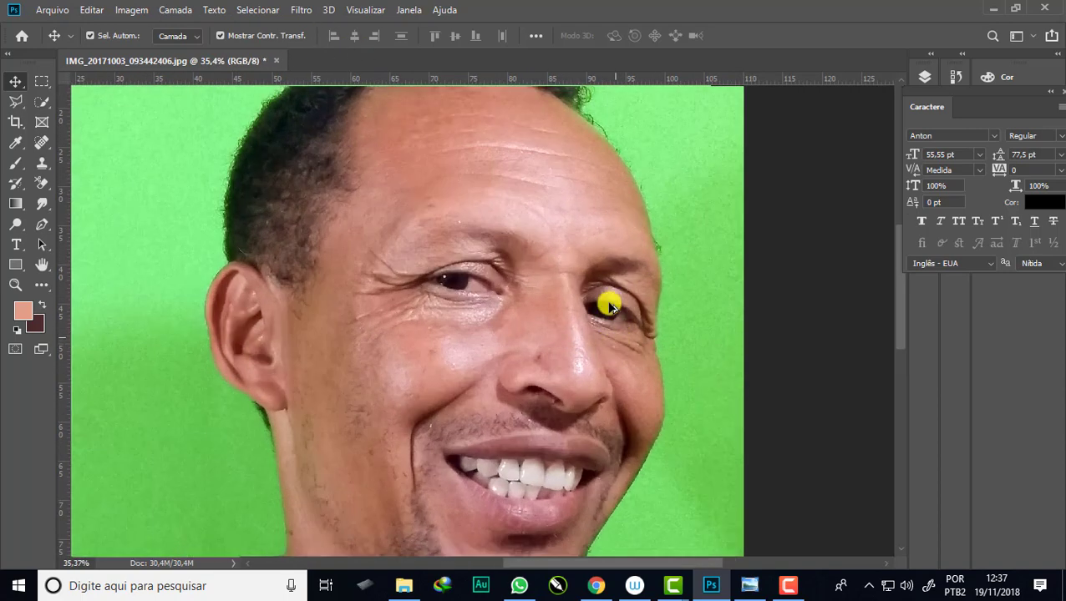
scroll(572, 226, "down", 1)
scroll(504, 225, "down", 1)
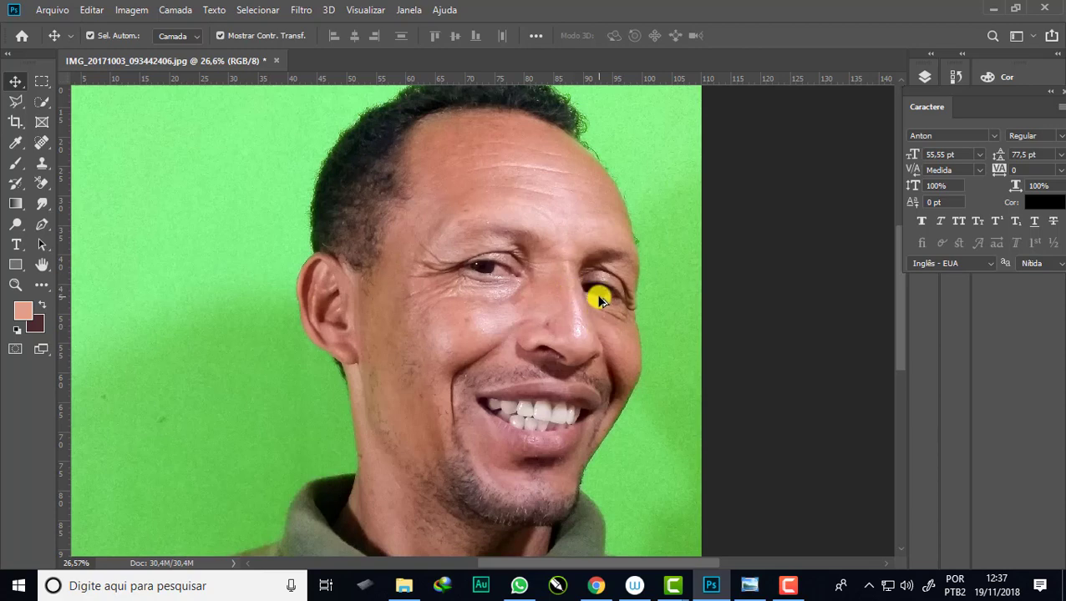
scroll(597, 297, "down", 2)
scroll(596, 295, "down", 1)
scroll(553, 189, "down", 1)
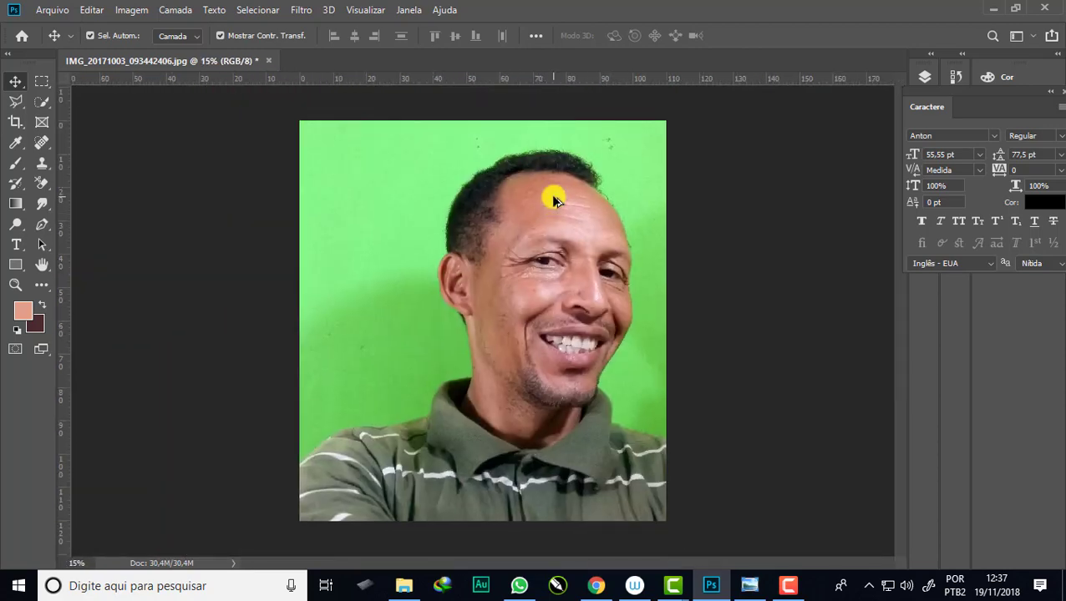
scroll(554, 200, "up", 1)
scroll(570, 208, "up", 1)
Open Topaz Clean from the Filter menu and lower the man's Clean Threshold to 0.54.
left_click(301, 9)
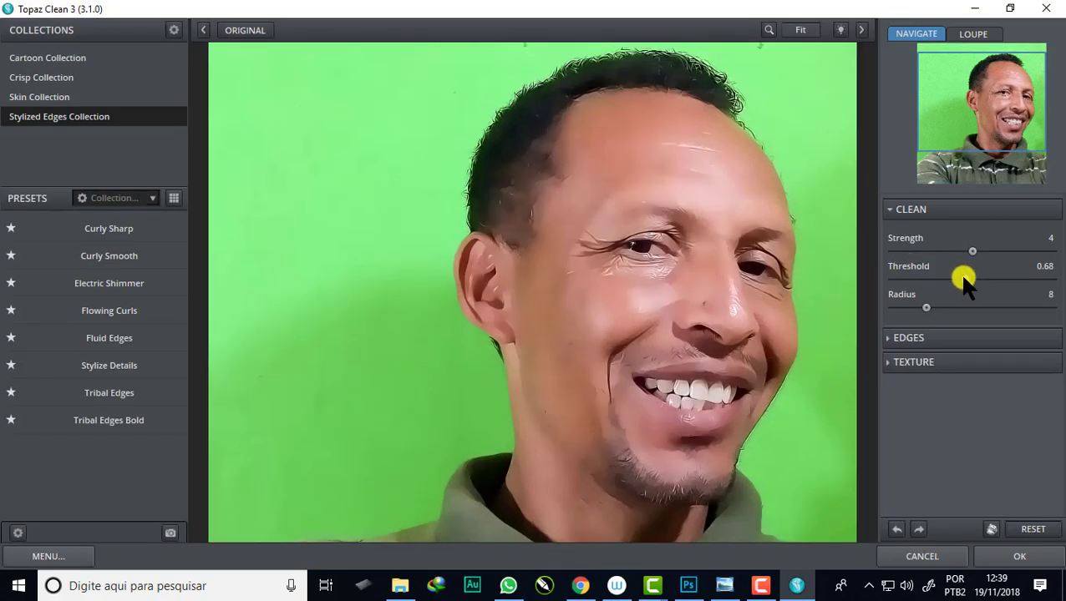
left_click_drag(963, 276, 950, 285)
Apply the effect to the man's portrait, then open the boy's painting from PINTURAS.
left_click(1002, 558)
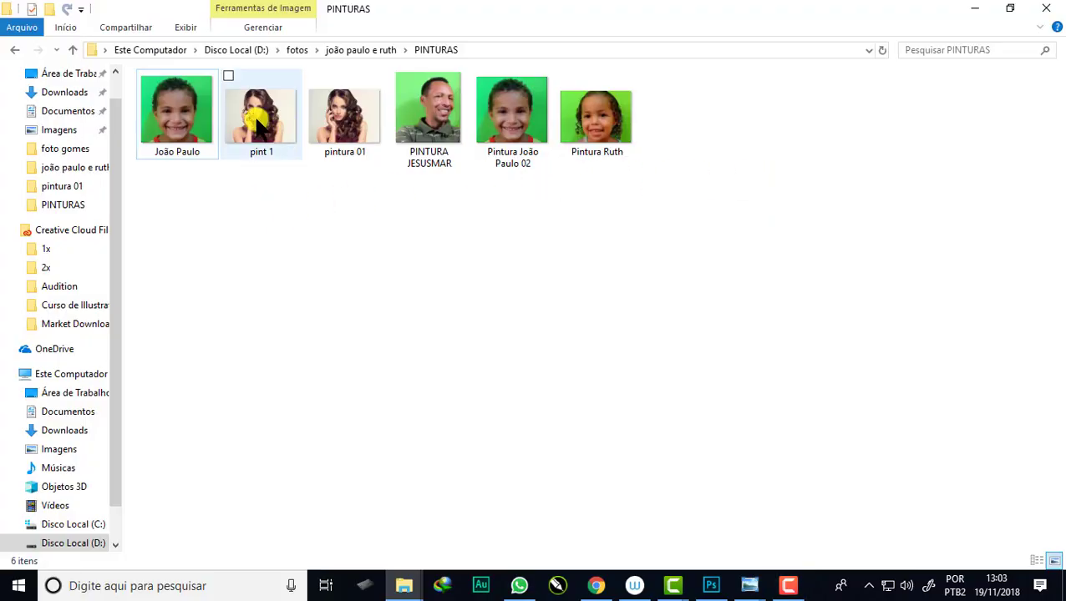
double_click(186, 99)
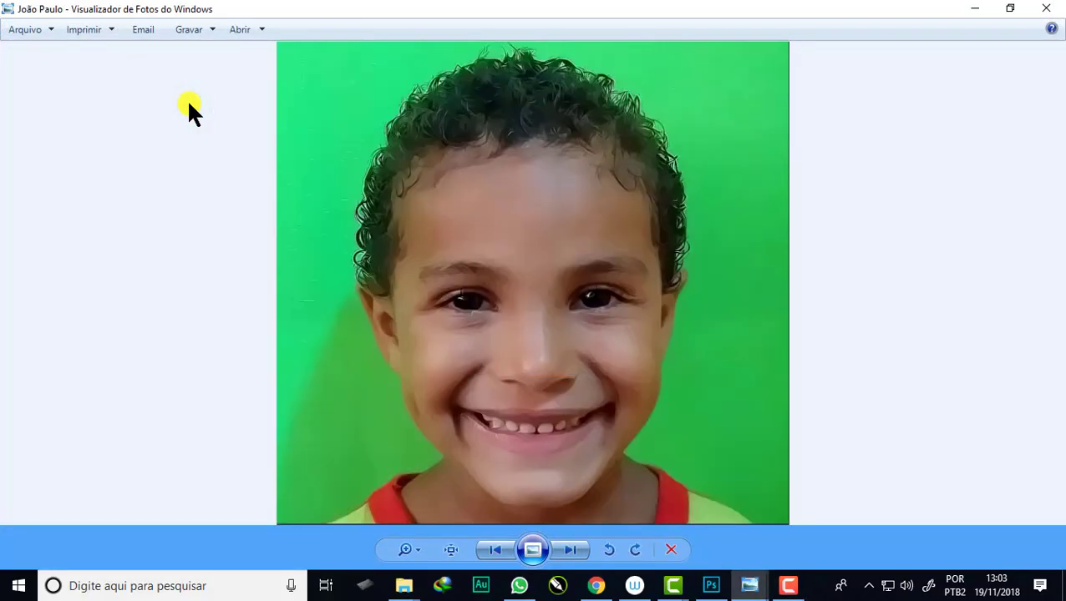
left_click(571, 551)
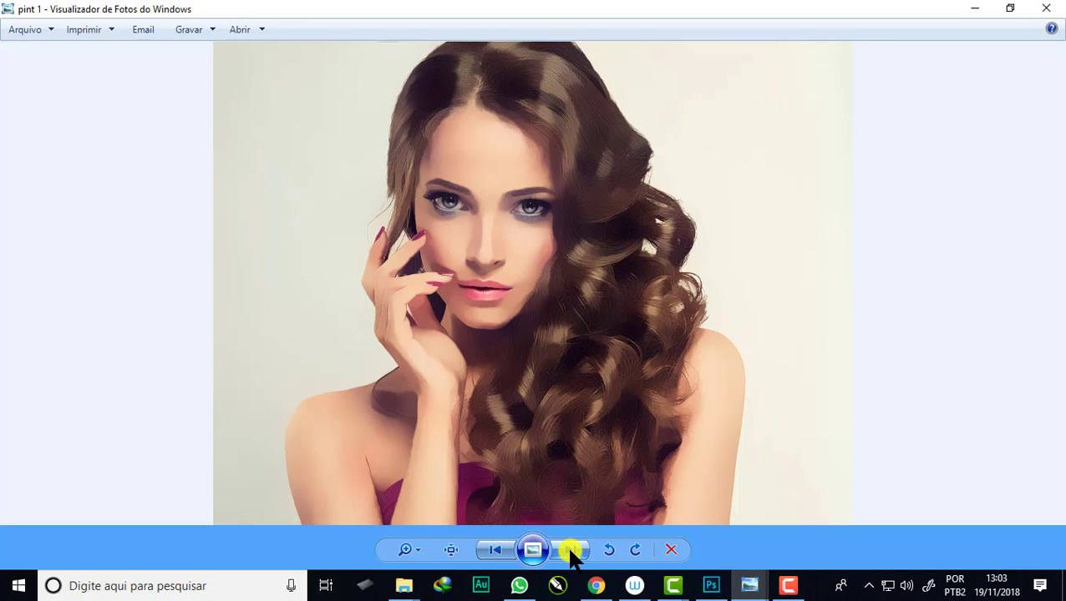
left_click(571, 550)
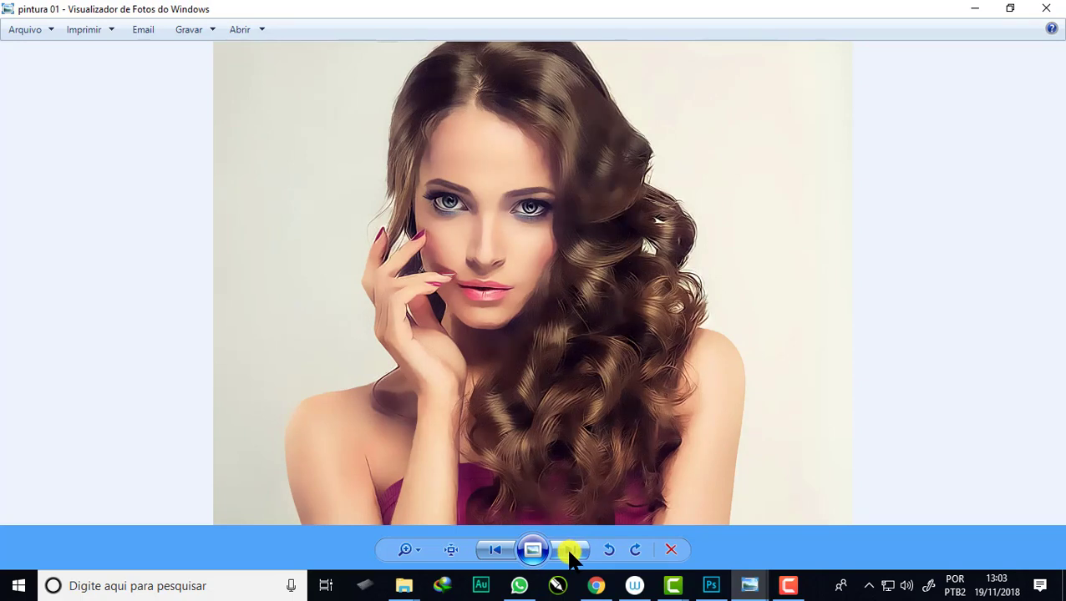
left_click(568, 553)
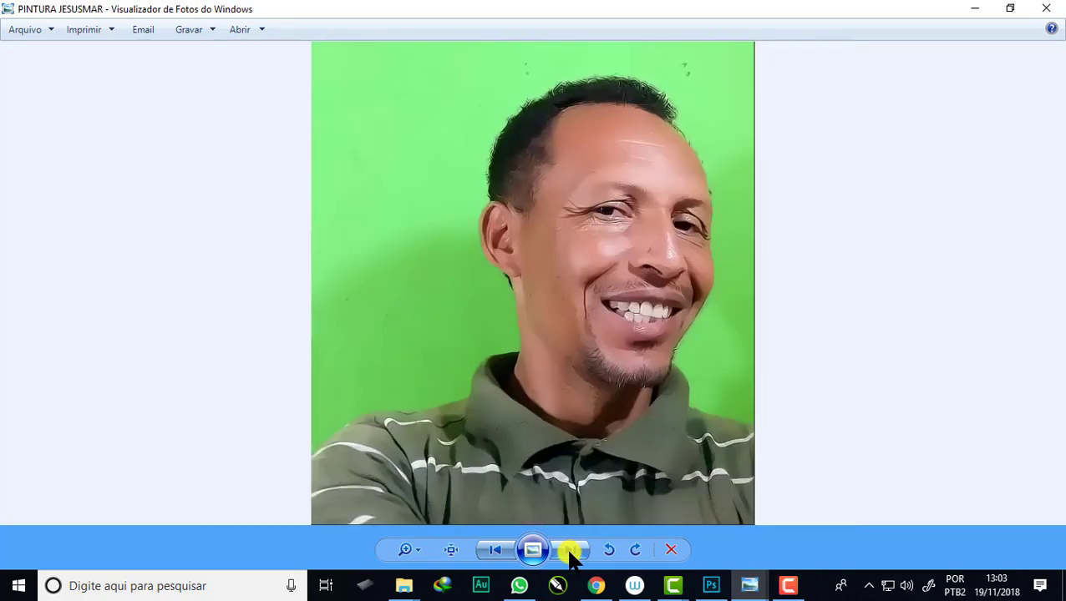
left_click(571, 549)
left_click(571, 549)
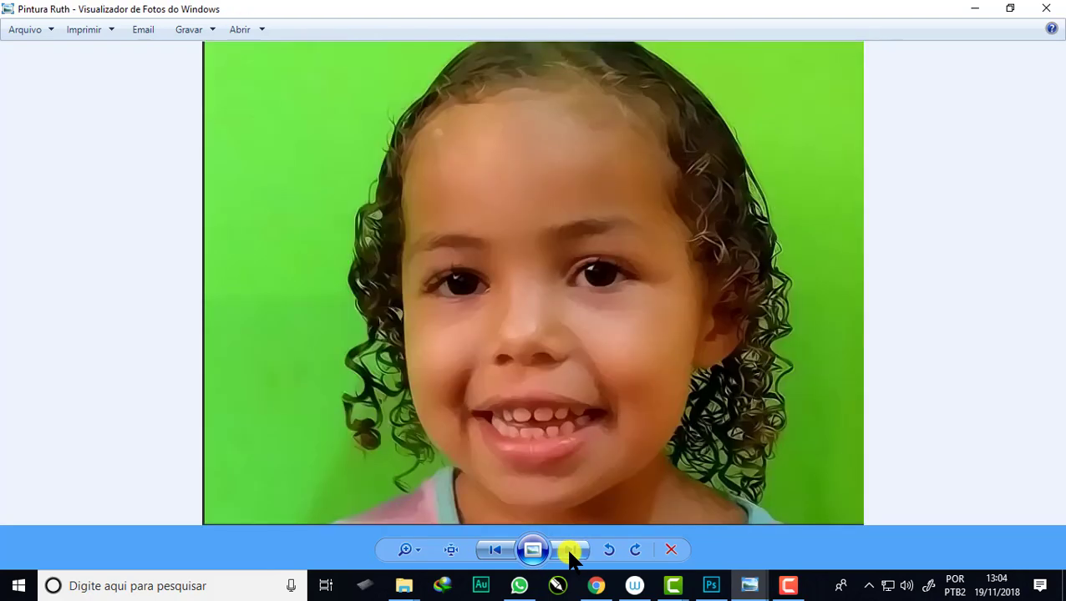
left_click(571, 551)
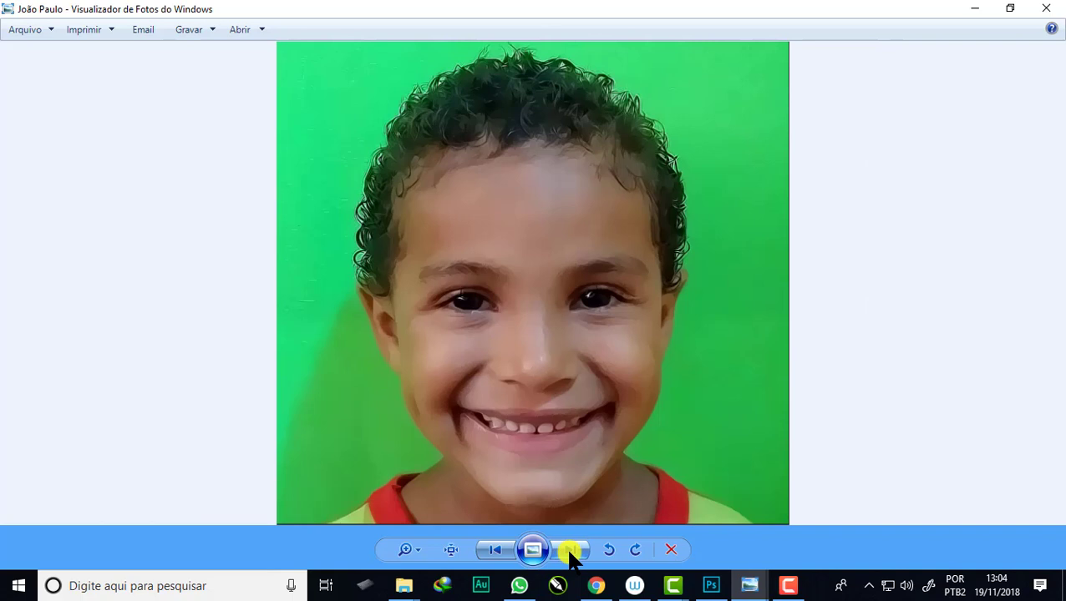